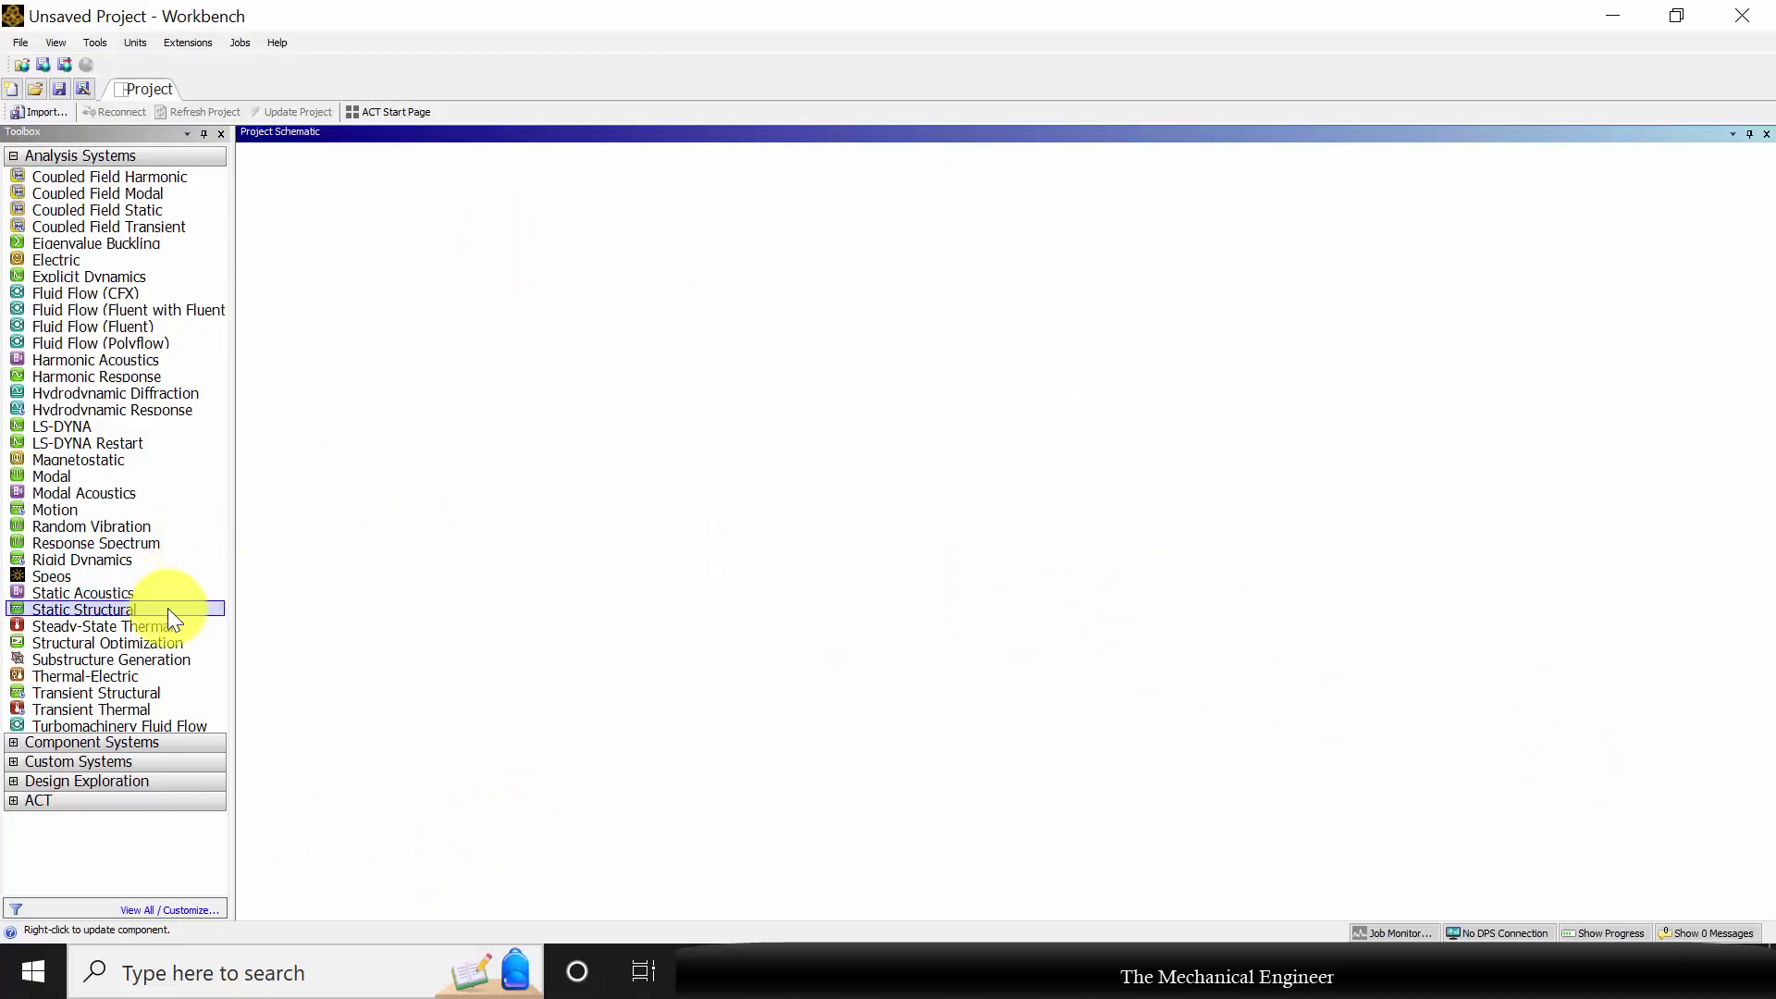
- Add a Static Structural system and import the 'shaft with gear and pulley.IGS' geometry
{"action": "left_click_drag", "start_coordinate": [168, 607], "coordinate": [353, 222]}
{"action": "left_click", "coordinate": [465, 388]}
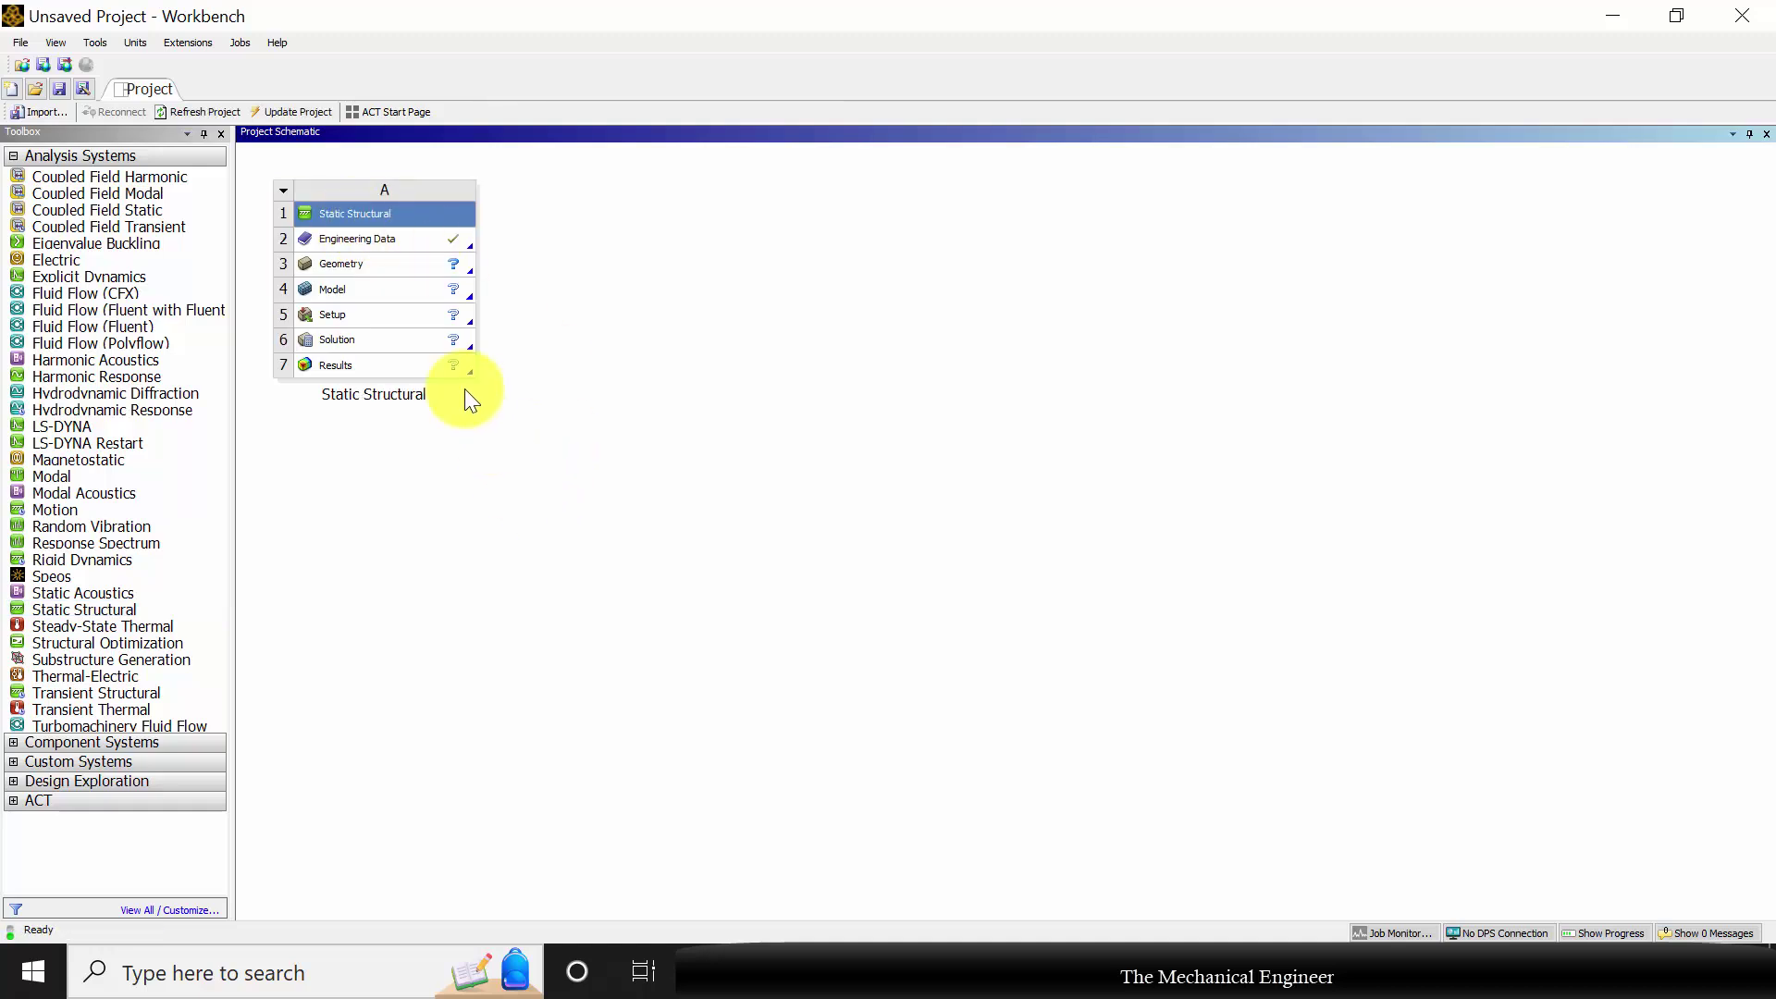
{"action": "right_click", "coordinate": [382, 260]}
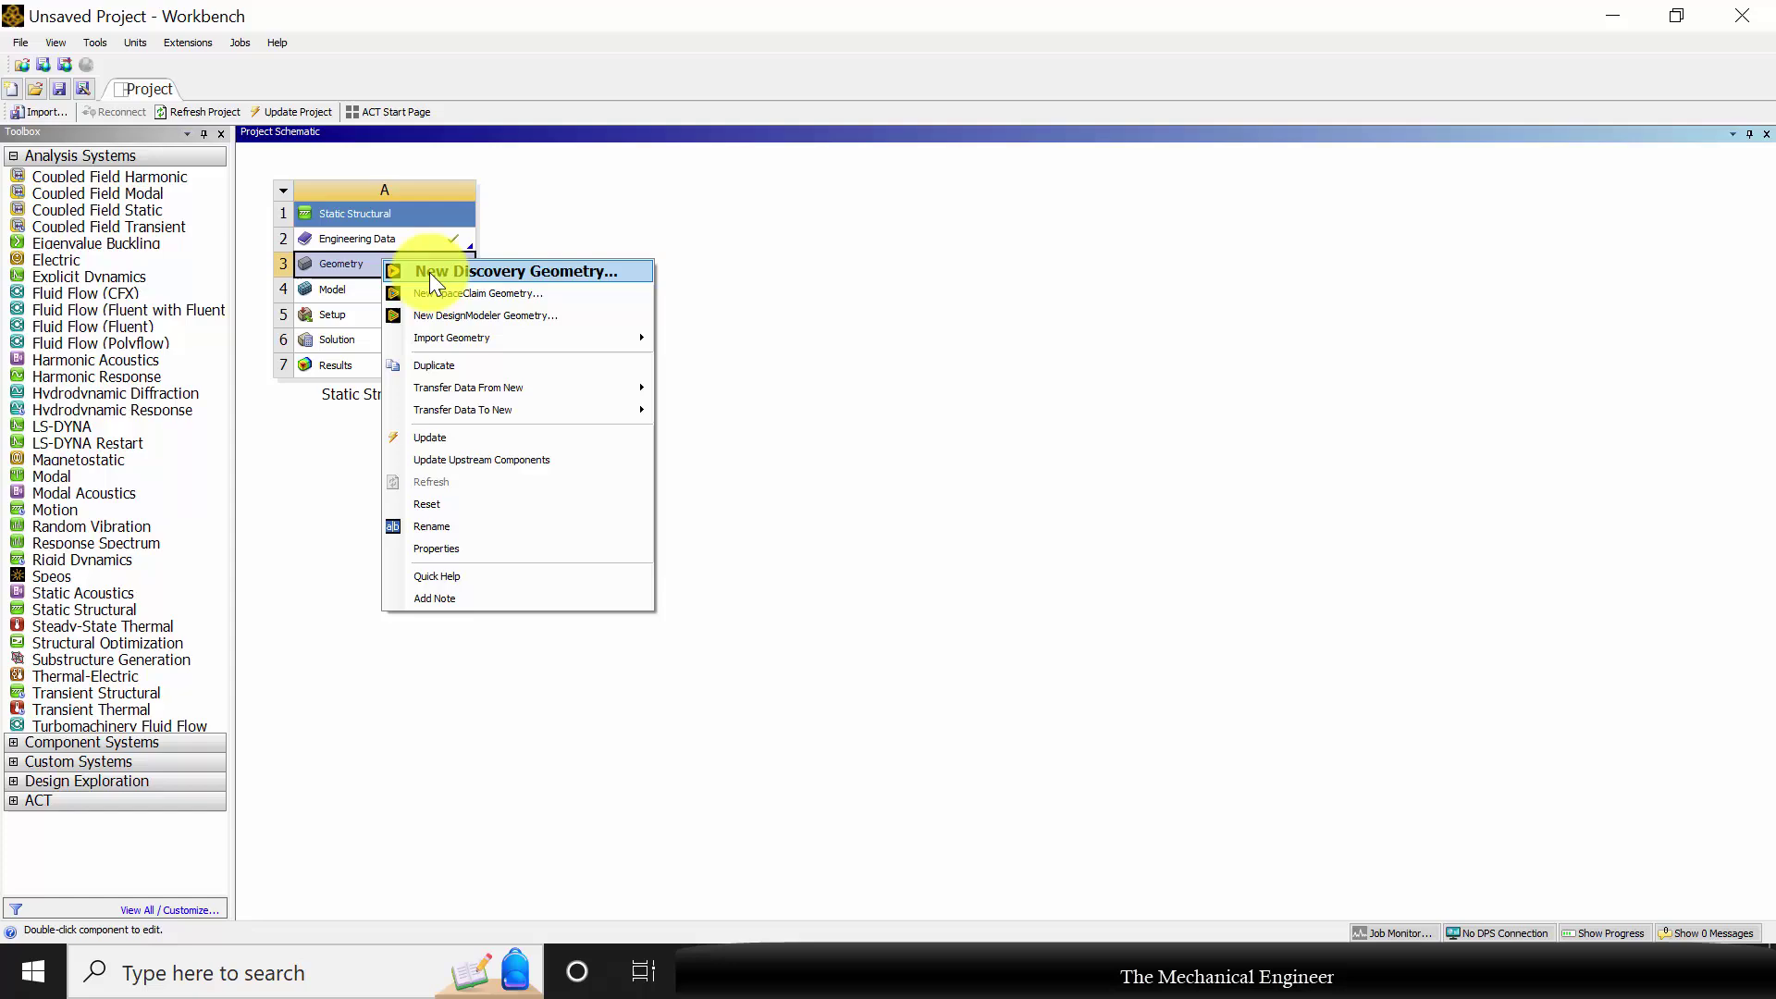
{"action": "mouse_move", "coordinate": [607, 340]}
{"action": "left_click", "coordinate": [687, 339]}
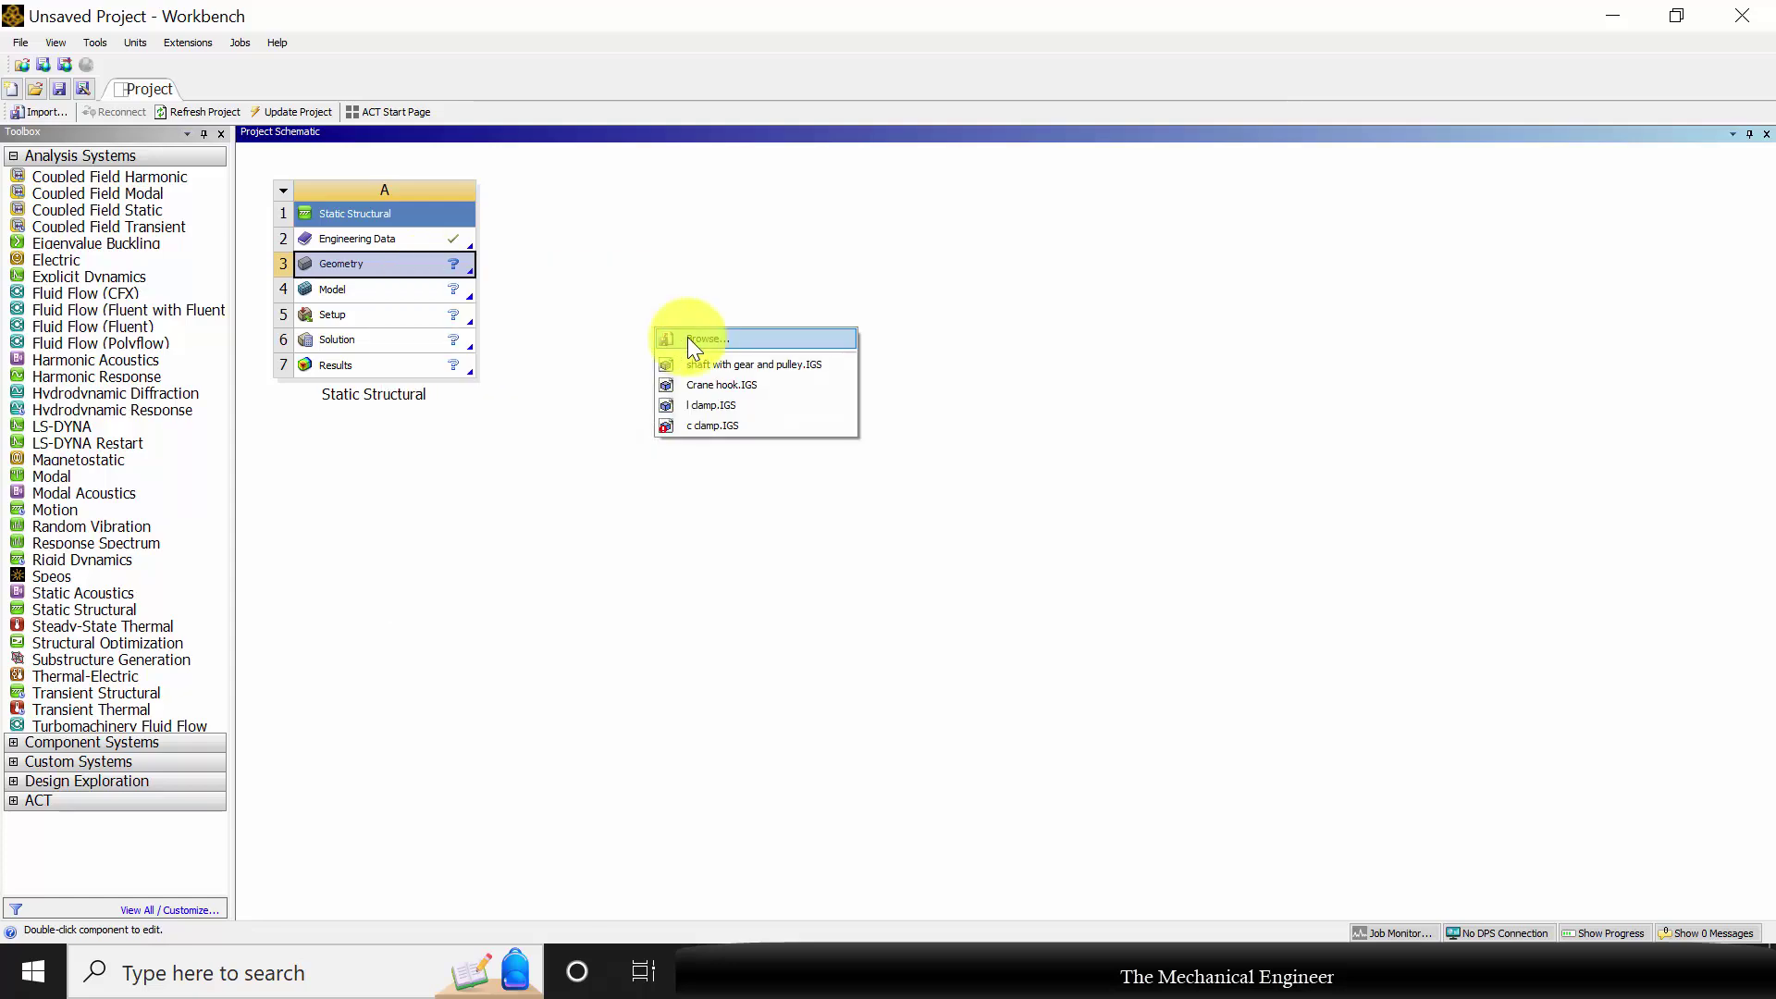
{"action": "left_click", "coordinate": [439, 266]}
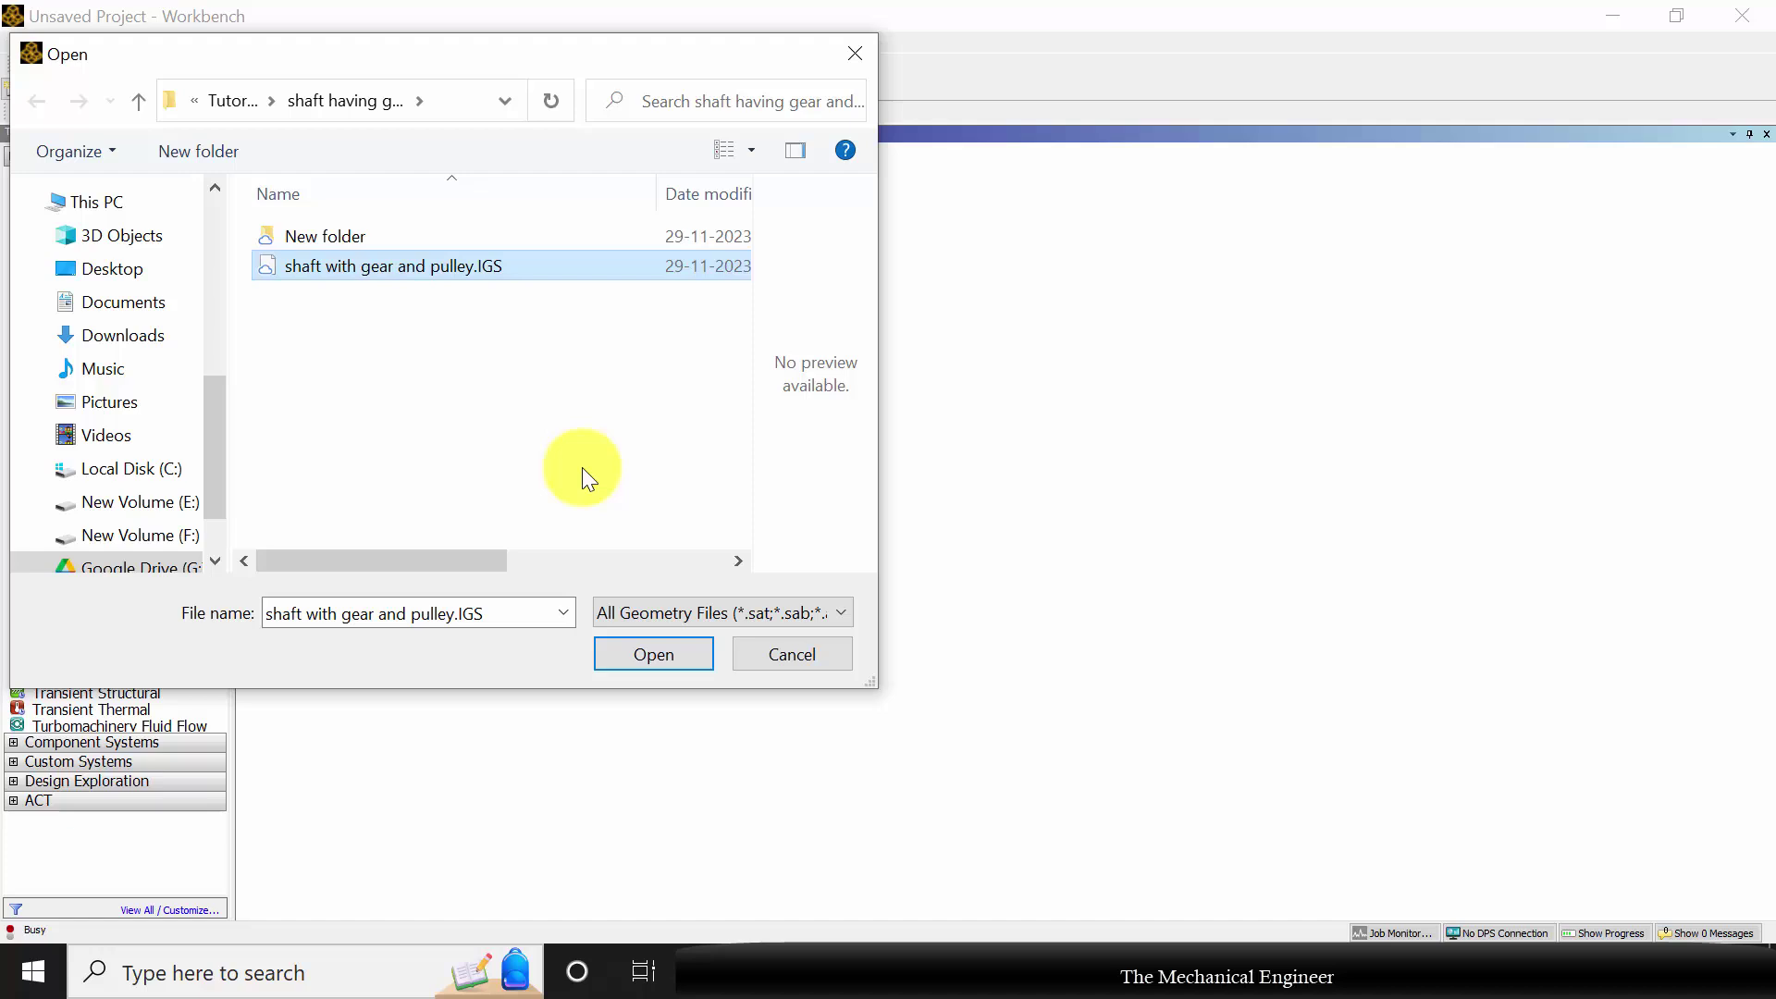
{"action": "left_click", "coordinate": [671, 654]}
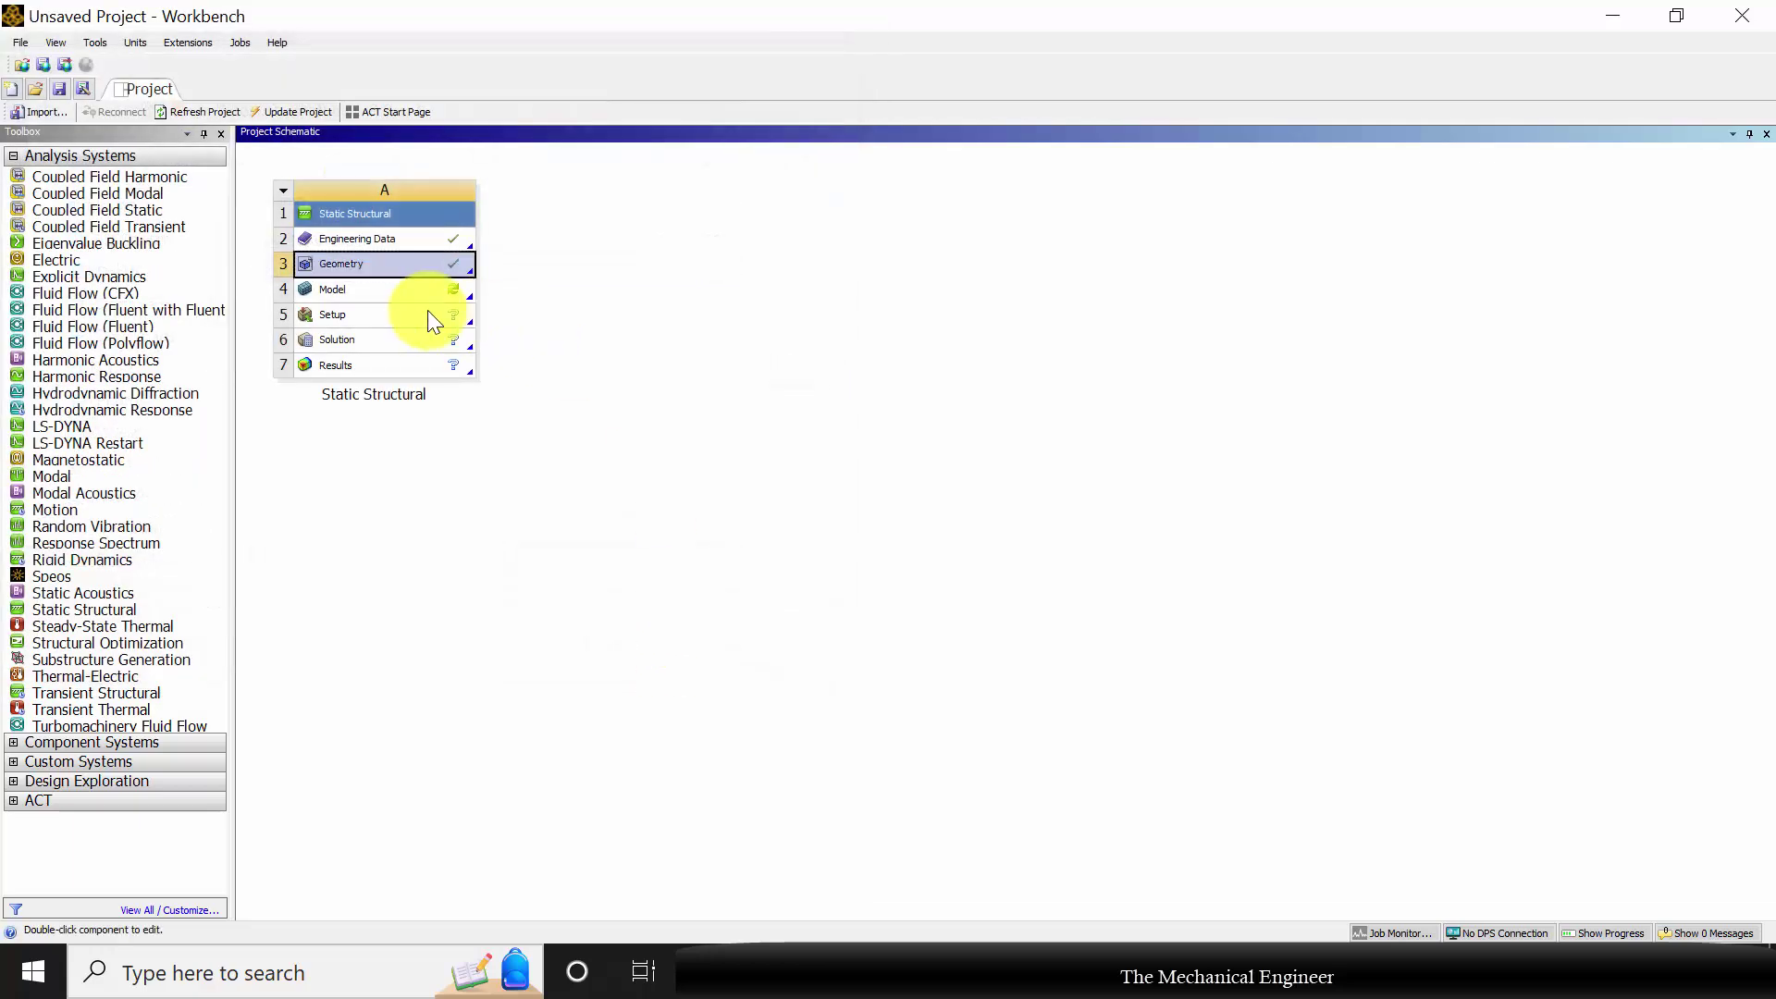
{"action": "left_click", "coordinate": [391, 289]}
- Open the model in Mechanical and generate the mesh for the shaft, gear and pulley
{"action": "right_click", "coordinate": [391, 288]}
{"action": "left_click", "coordinate": [432, 305]}
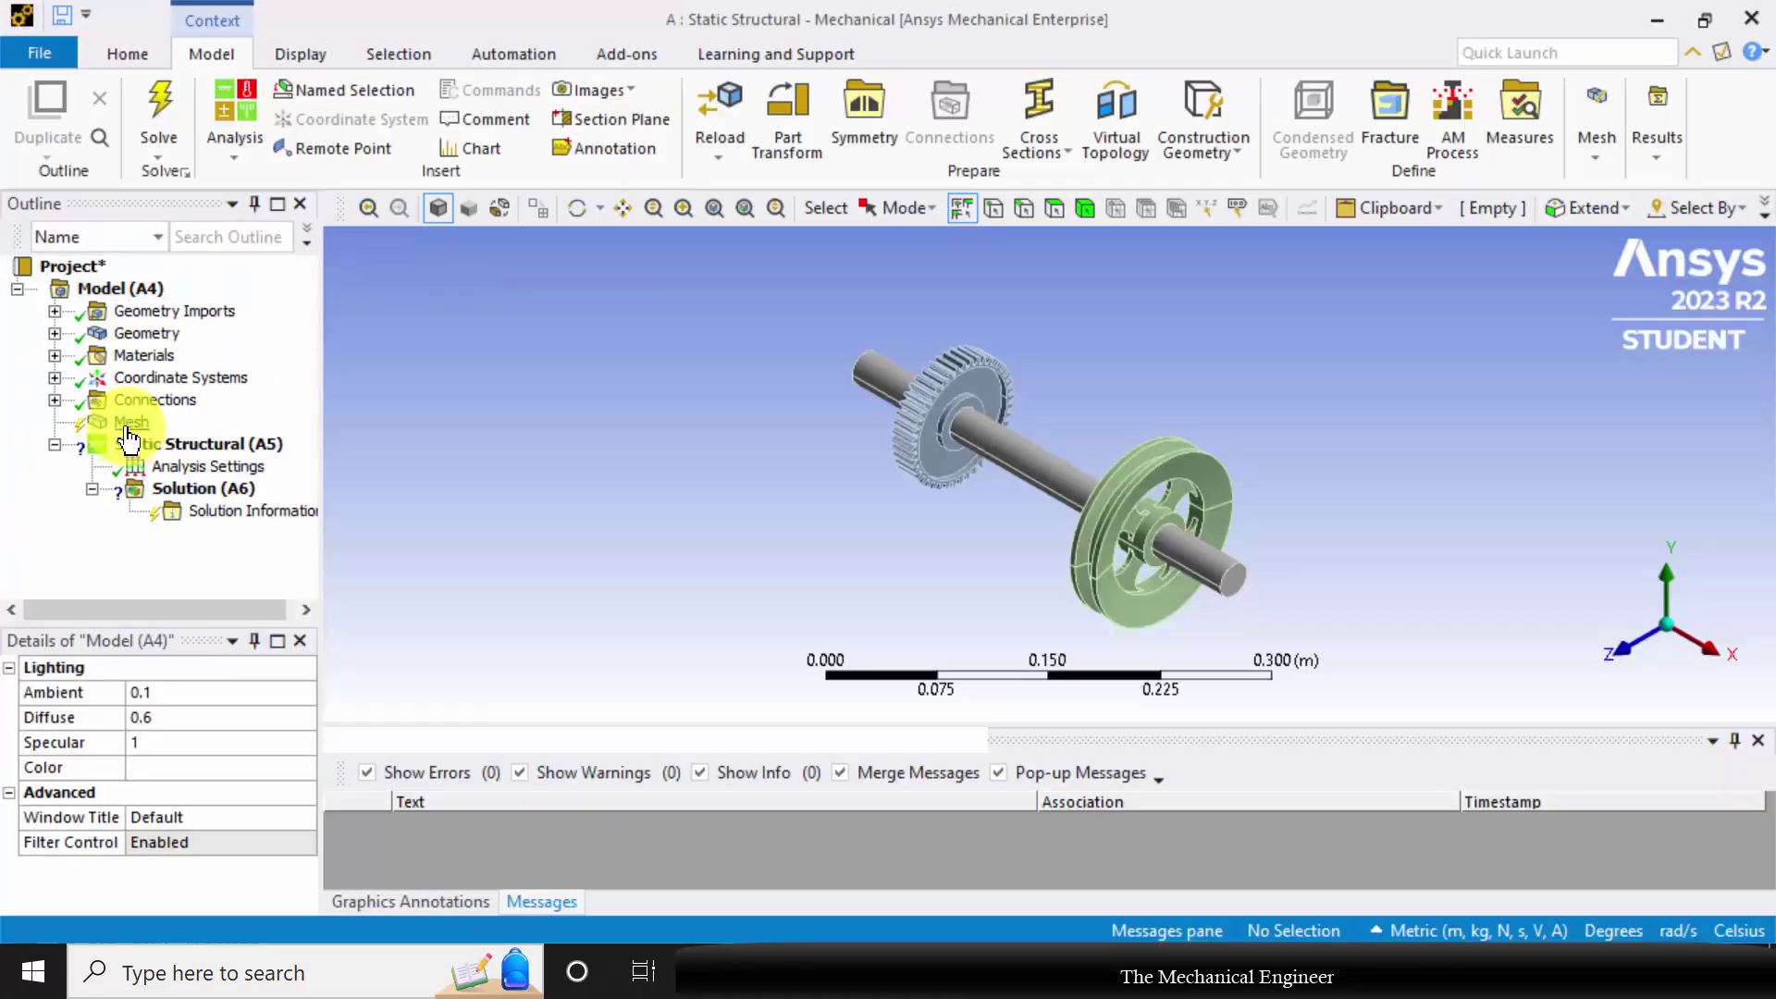
{"action": "right_click", "coordinate": [129, 424]}
{"action": "left_click", "coordinate": [229, 504]}
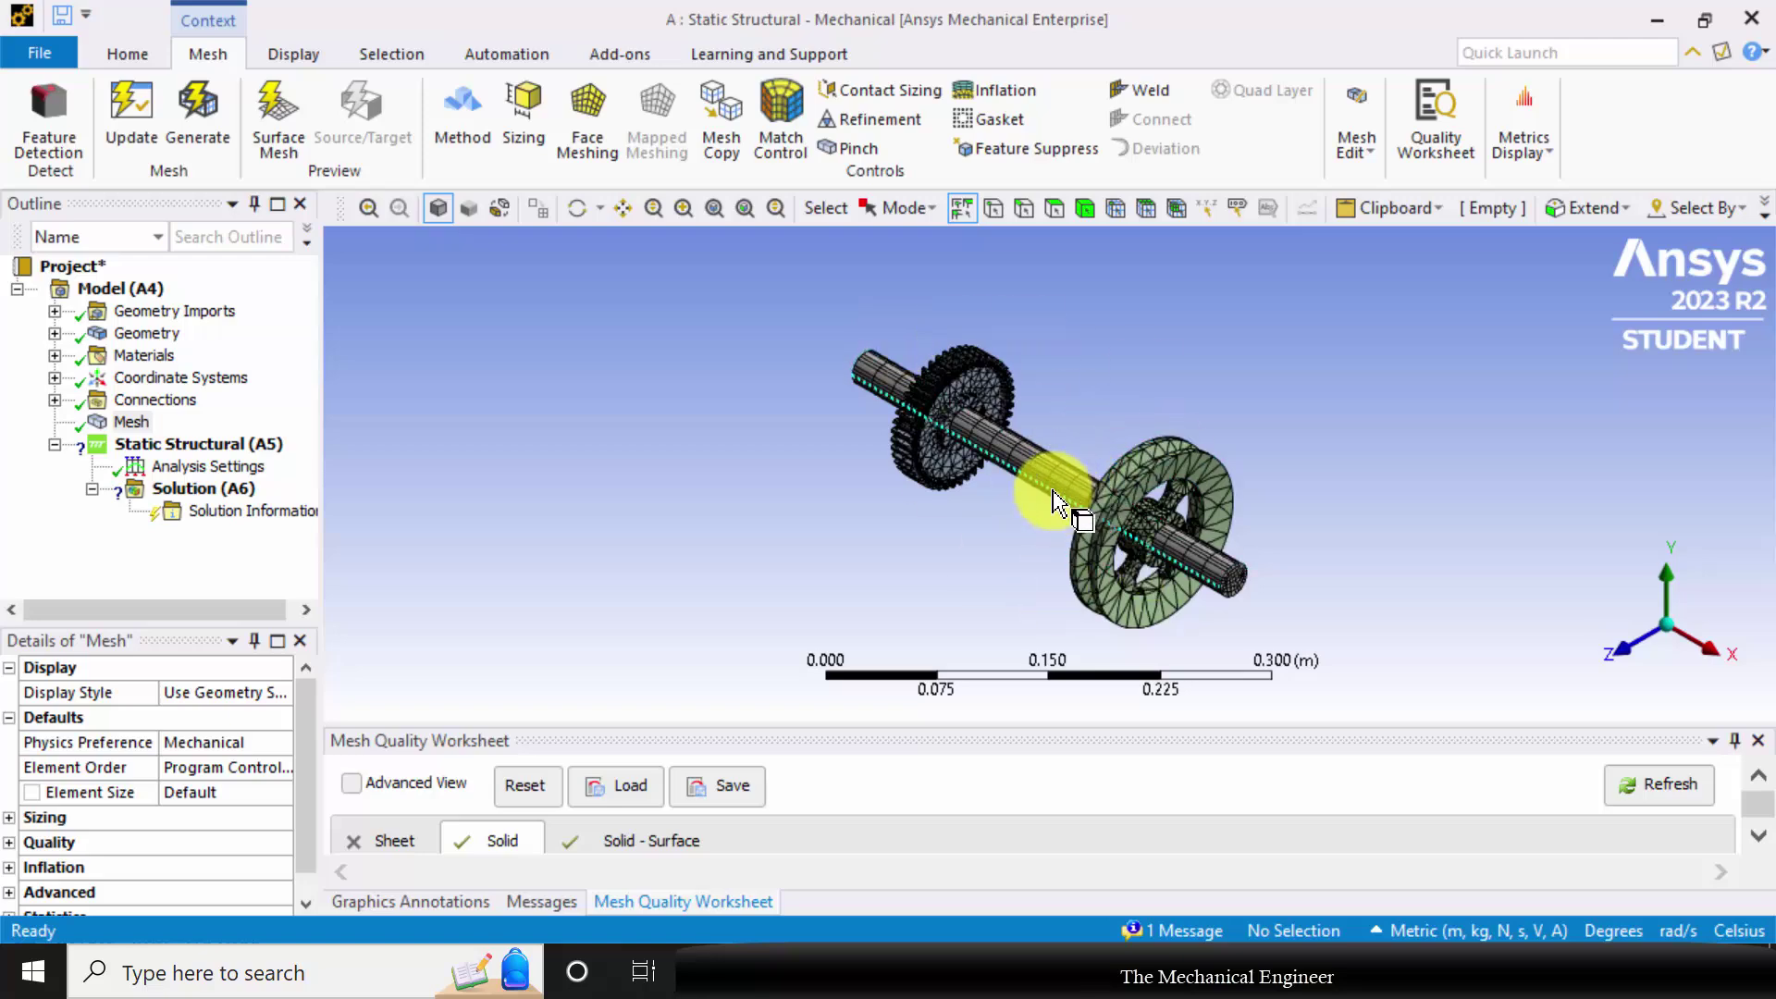
{"action": "mouse_move", "coordinate": [1106, 484]}
{"action": "middle_mouse_down"}
{"action": "mouse_move", "coordinate": [1122, 412]}
{"action": "mouse_move", "coordinate": [1147, 504]}
{"action": "middle_mouse_up"}
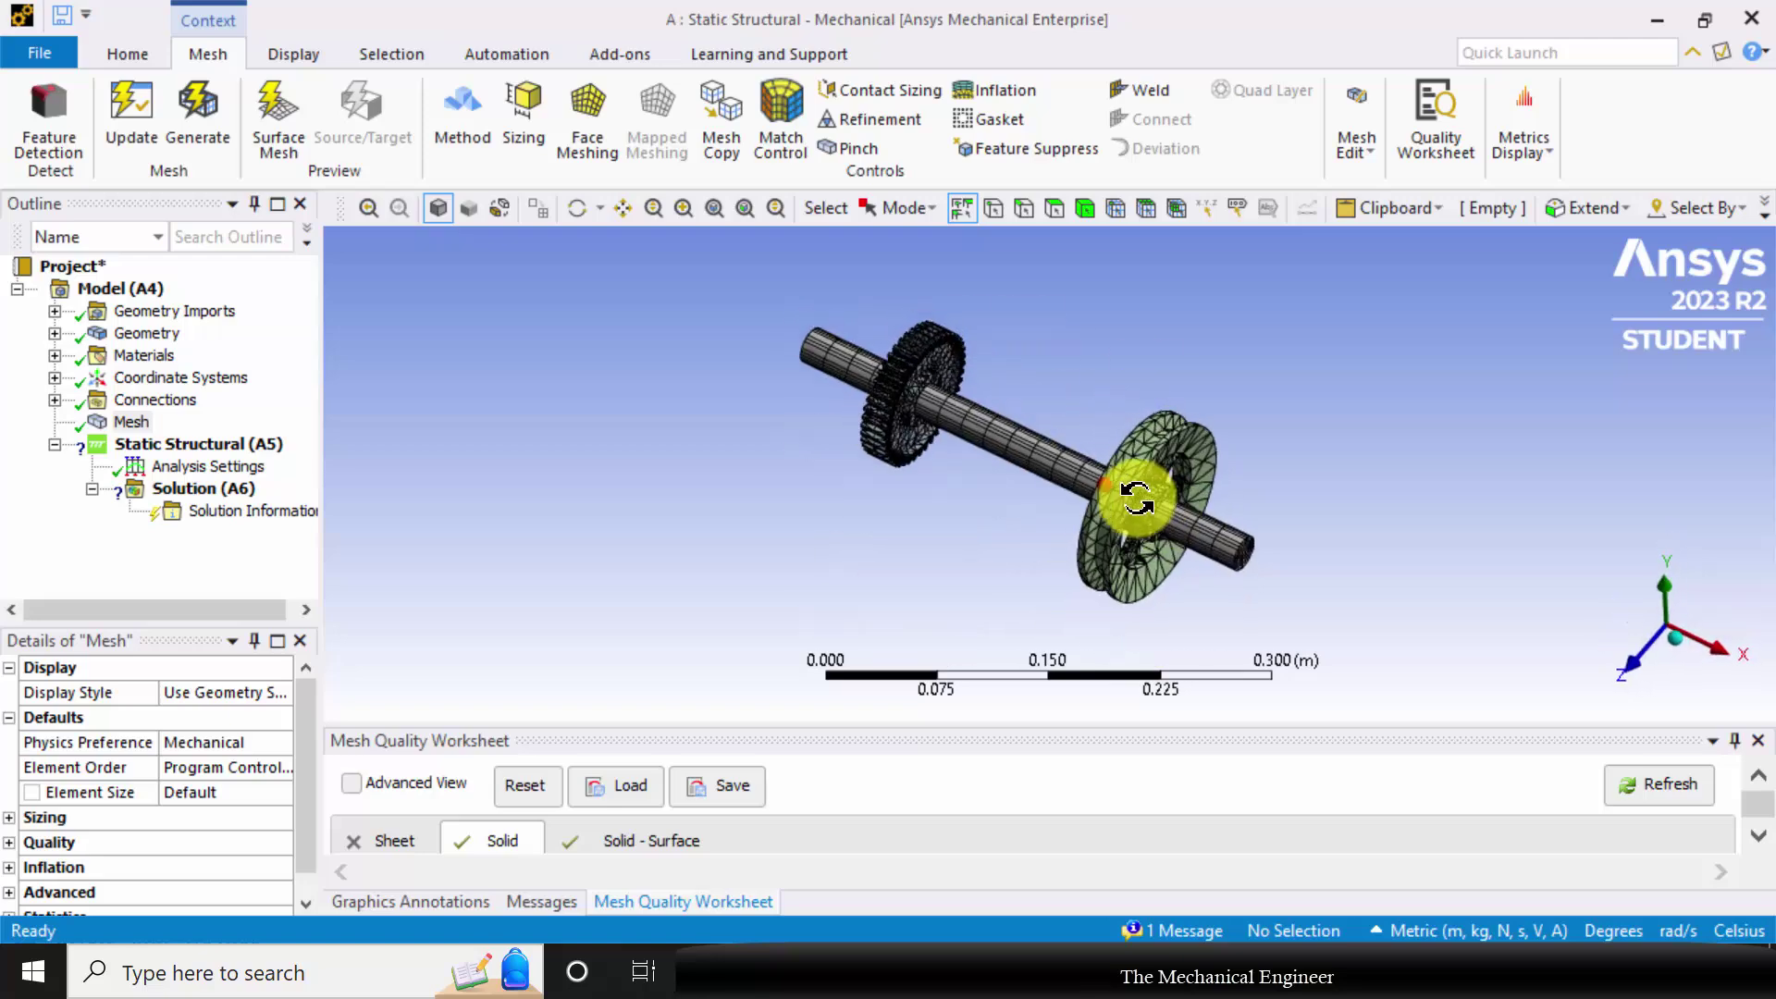
{"action": "left_click", "coordinate": [196, 444]}
- Insert a Remote Displacement scoped to both end faces of the shaft
{"action": "right_click", "coordinate": [198, 448]}
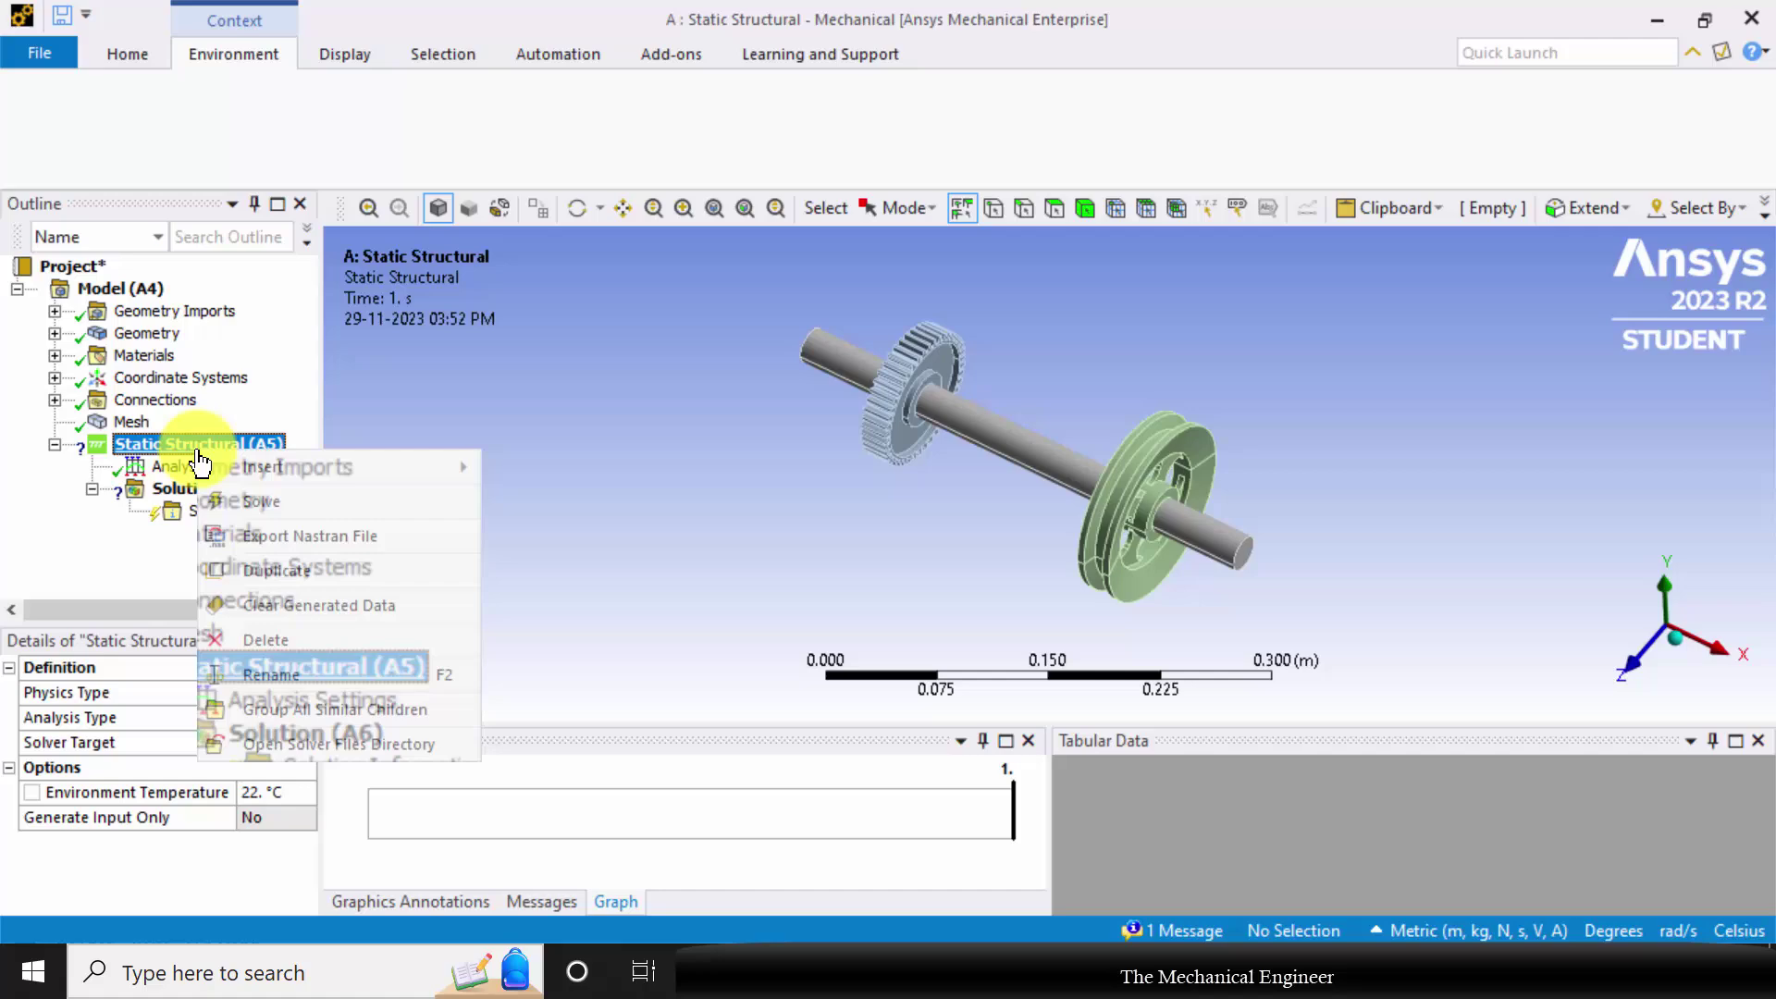
{"action": "mouse_move", "coordinate": [358, 464]}
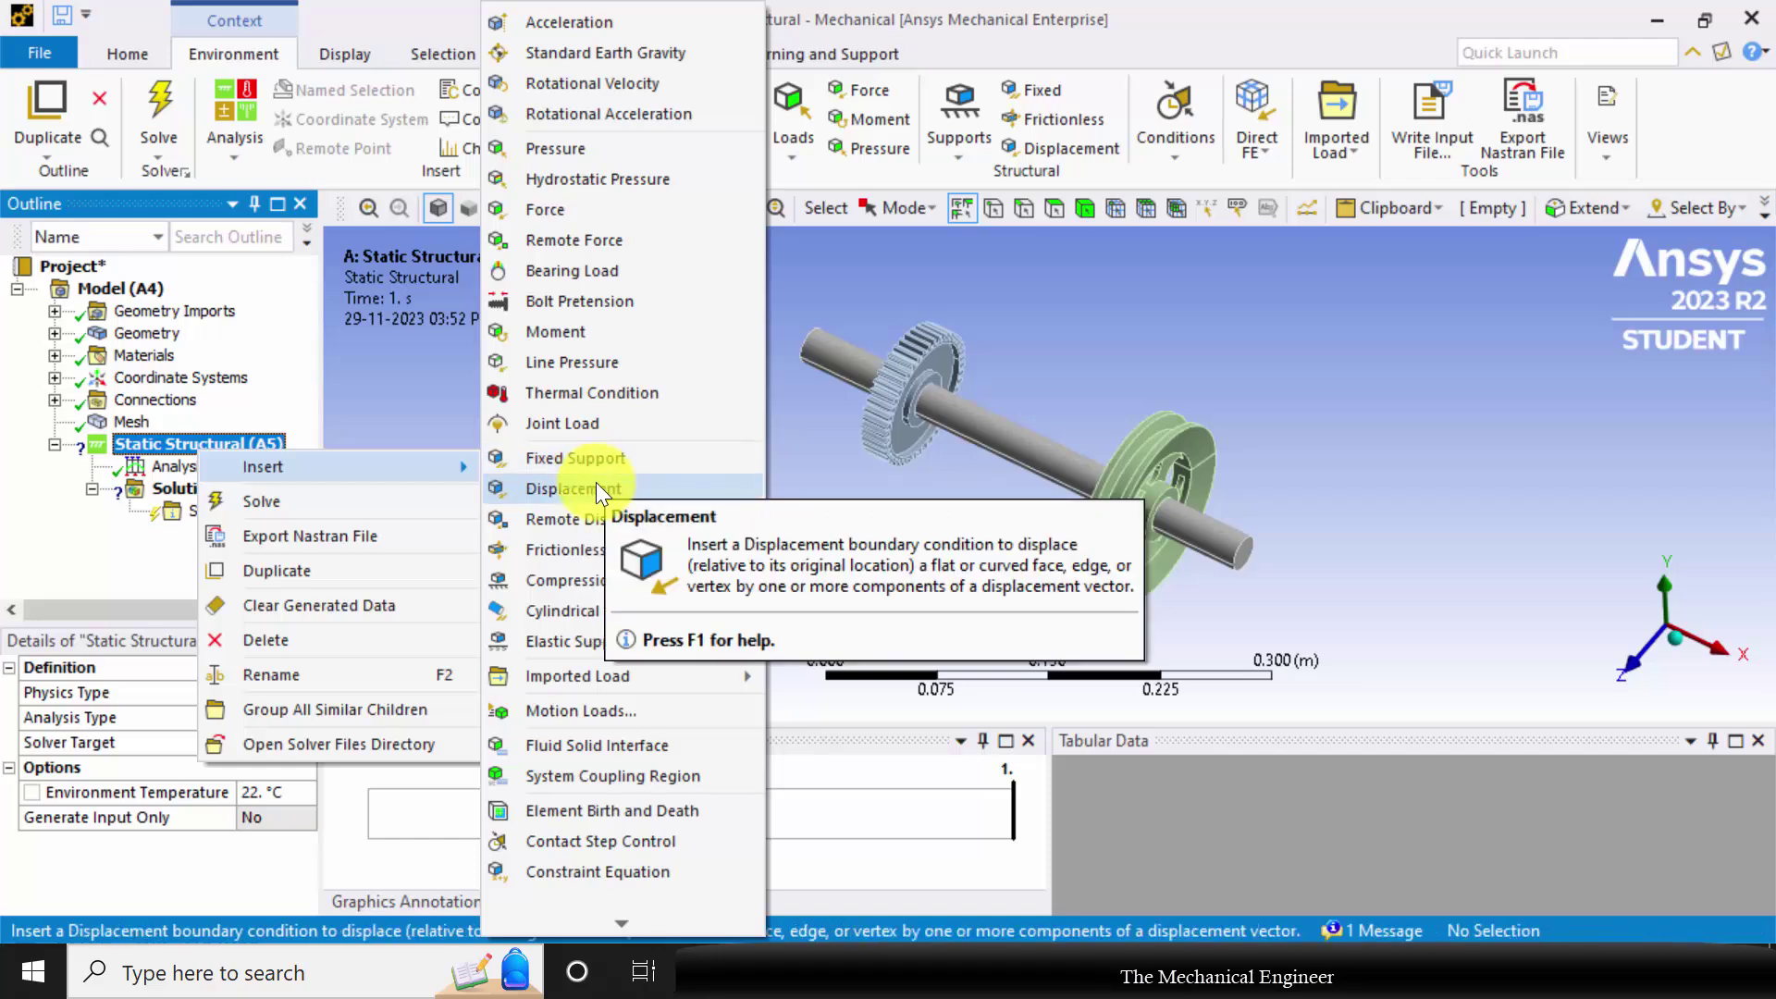
{"action": "left_click", "coordinate": [609, 520]}
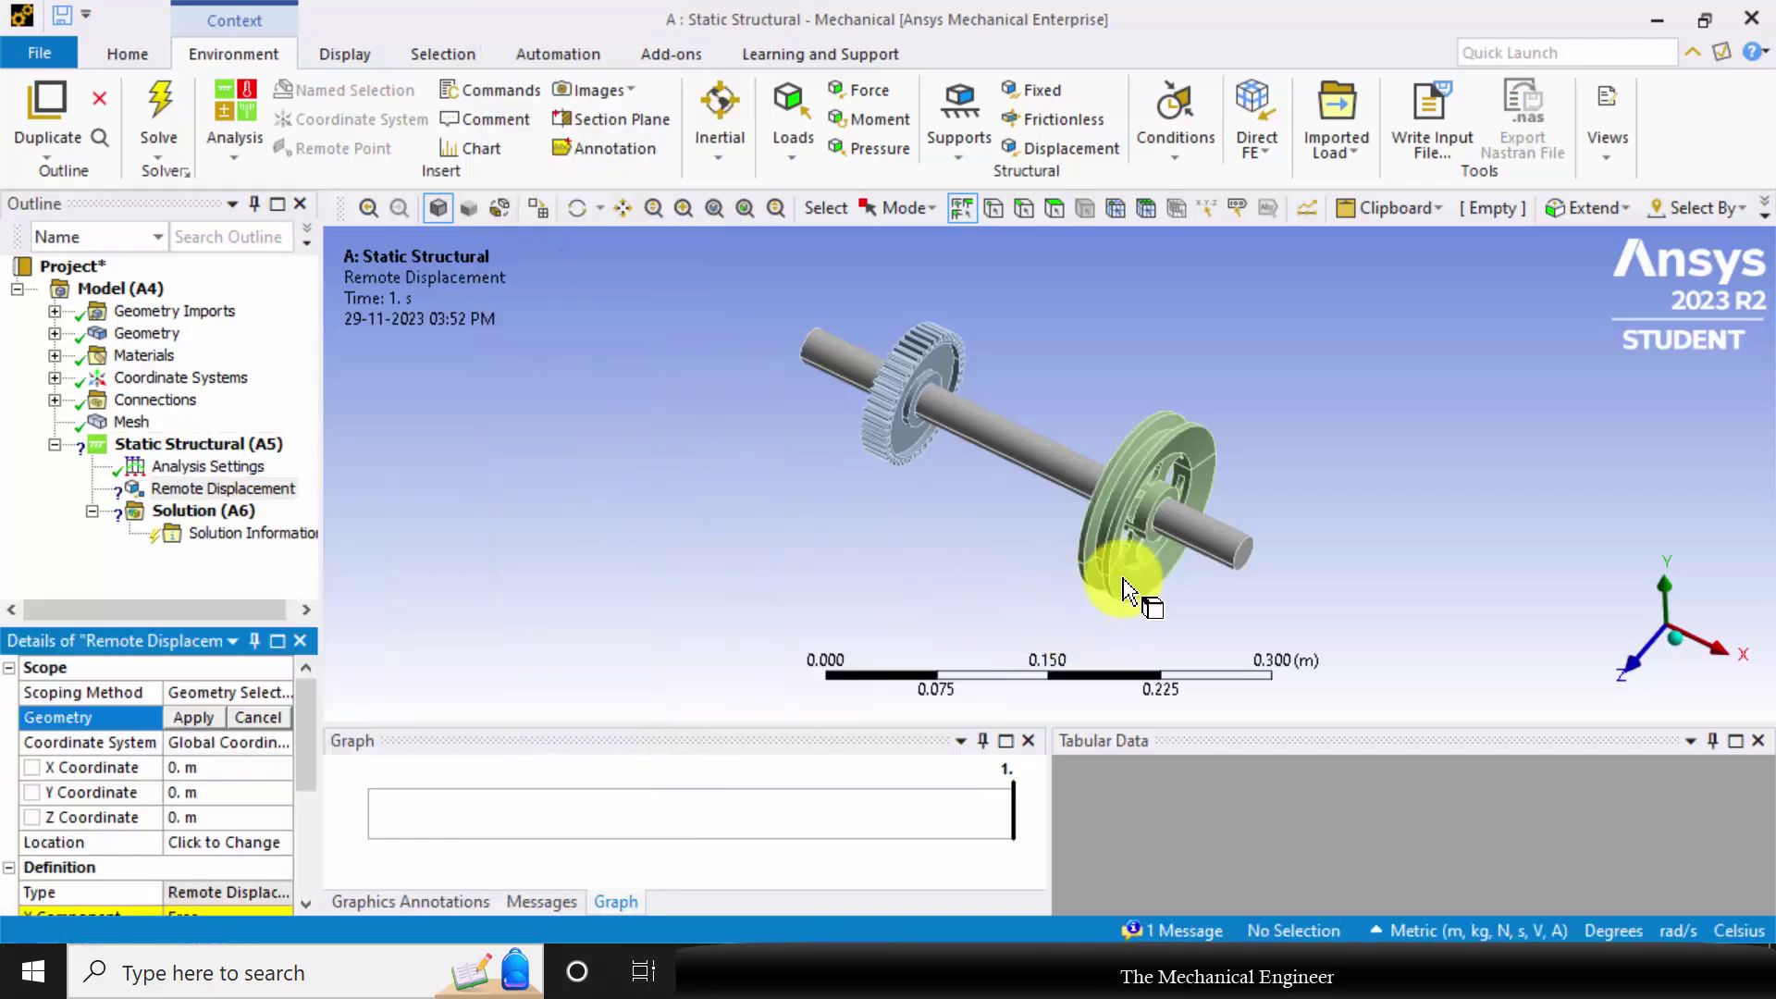
{"action": "middle_click_drag", "start_coordinate": [1281, 584], "coordinate": [1212, 555]}
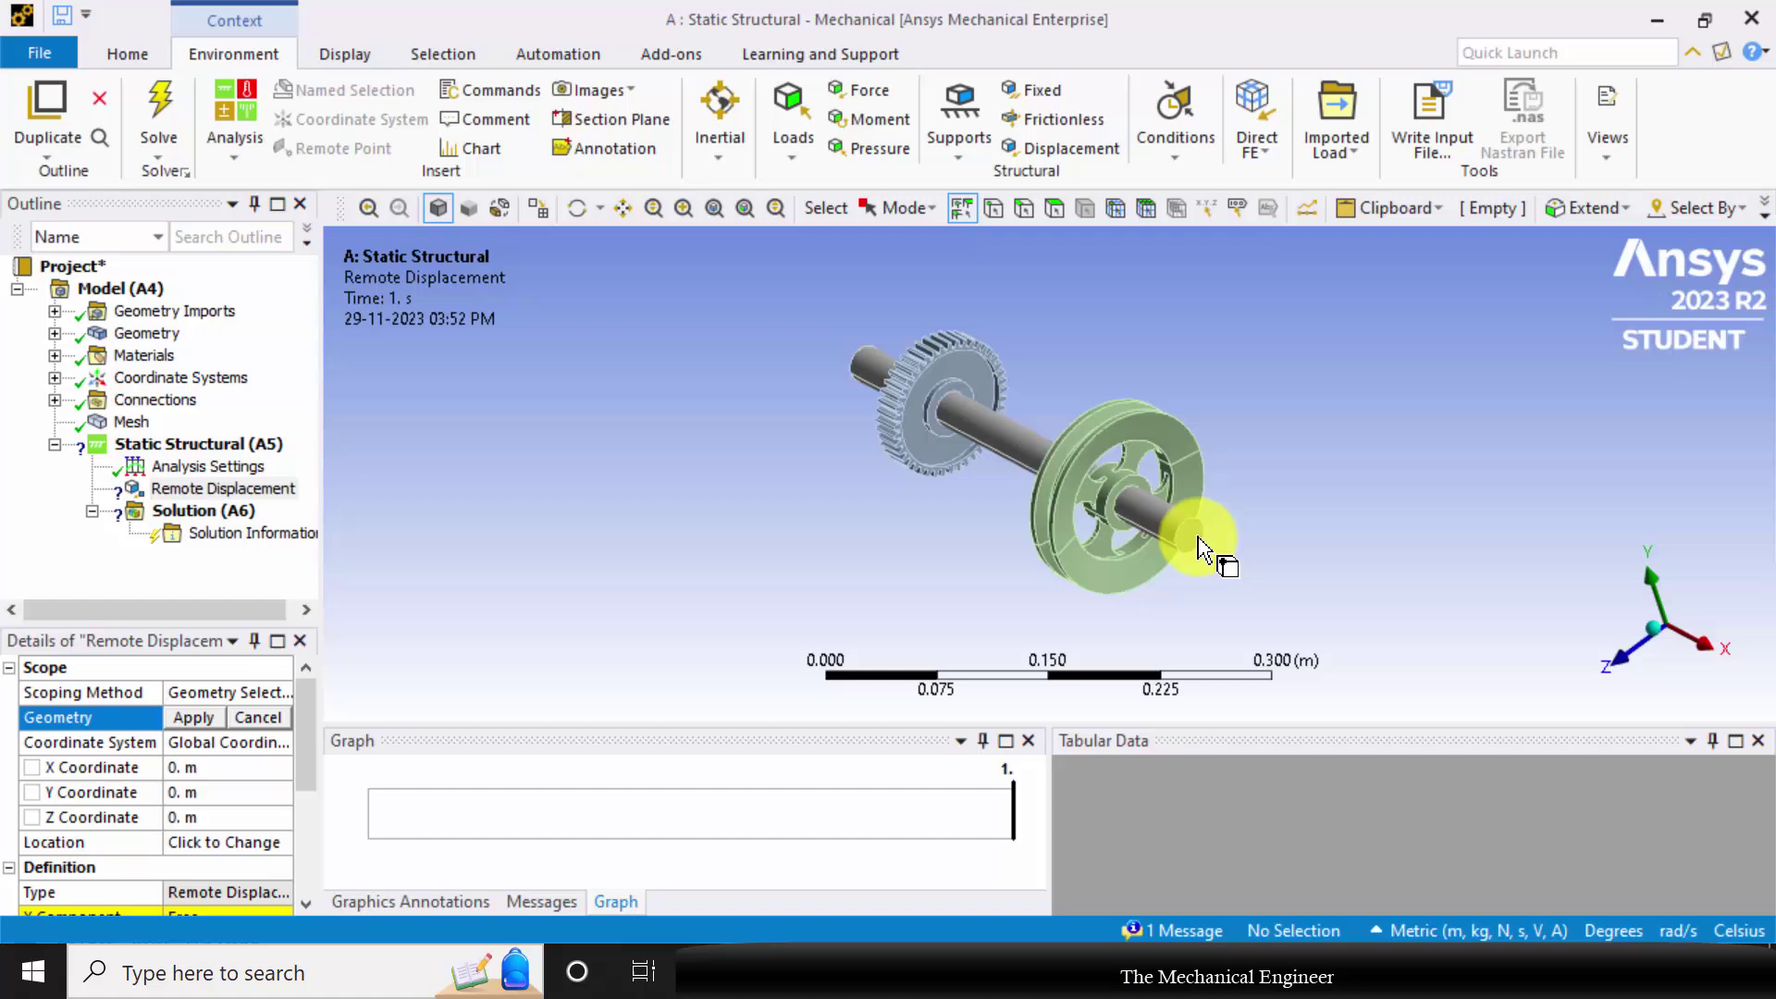
{"action": "left_click", "coordinate": [1193, 537]}
{"action": "middle_click_drag", "start_coordinate": [919, 536], "coordinate": [828, 407]}
{"action": "left_click", "coordinate": [835, 407], "text": "ctrl"}
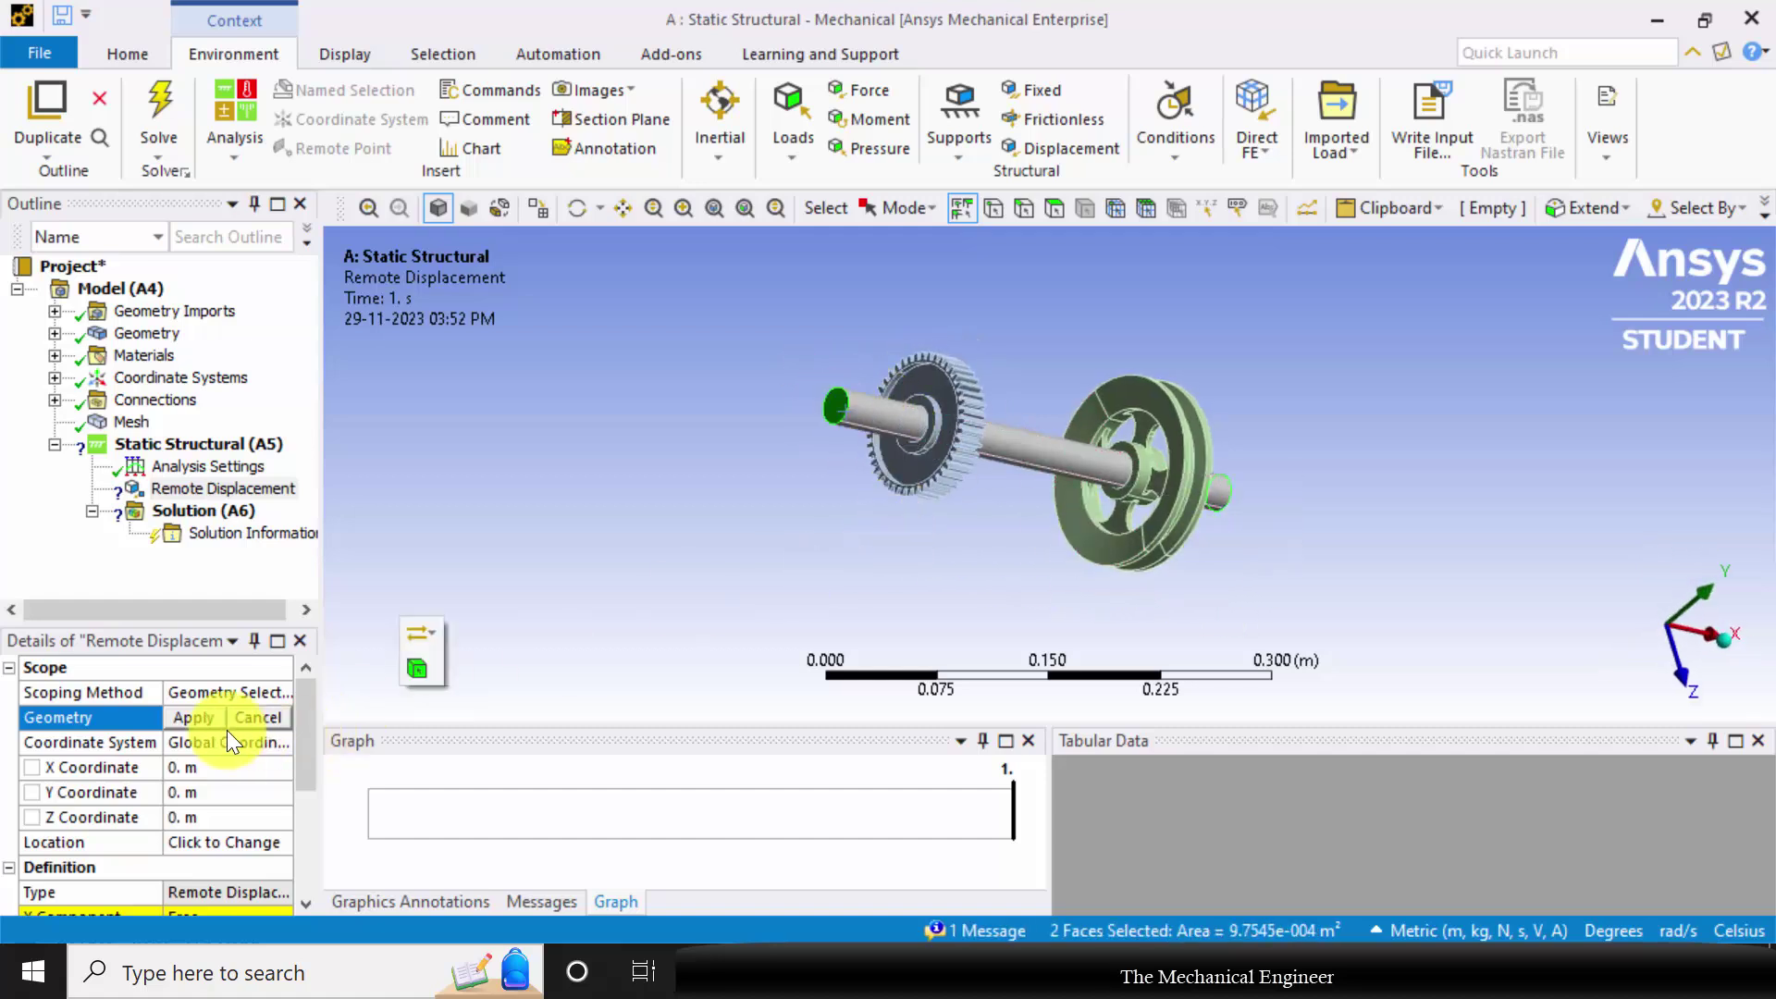
{"action": "left_click", "coordinate": [194, 717]}
{"action": "left_click_drag", "start_coordinate": [309, 729], "coordinate": [309, 801]}
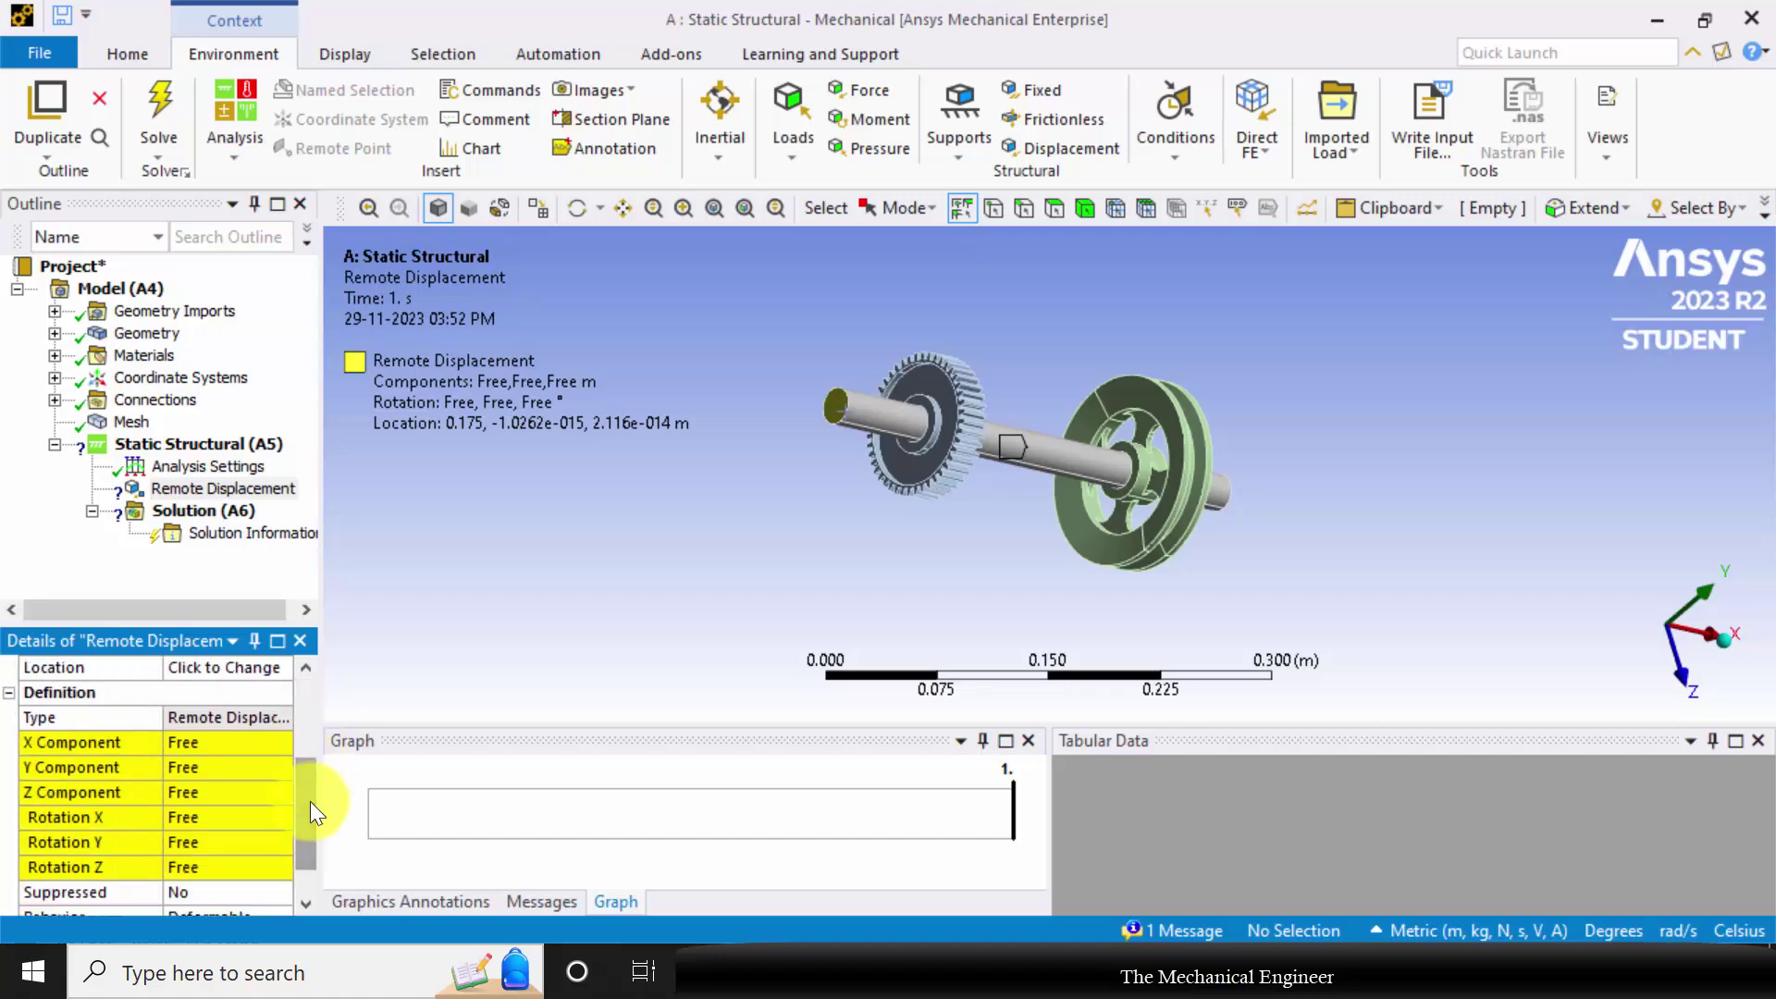
- Set the Remote Displacement X, Y and Z components to 0 m
{"action": "left_click", "coordinate": [234, 749]}
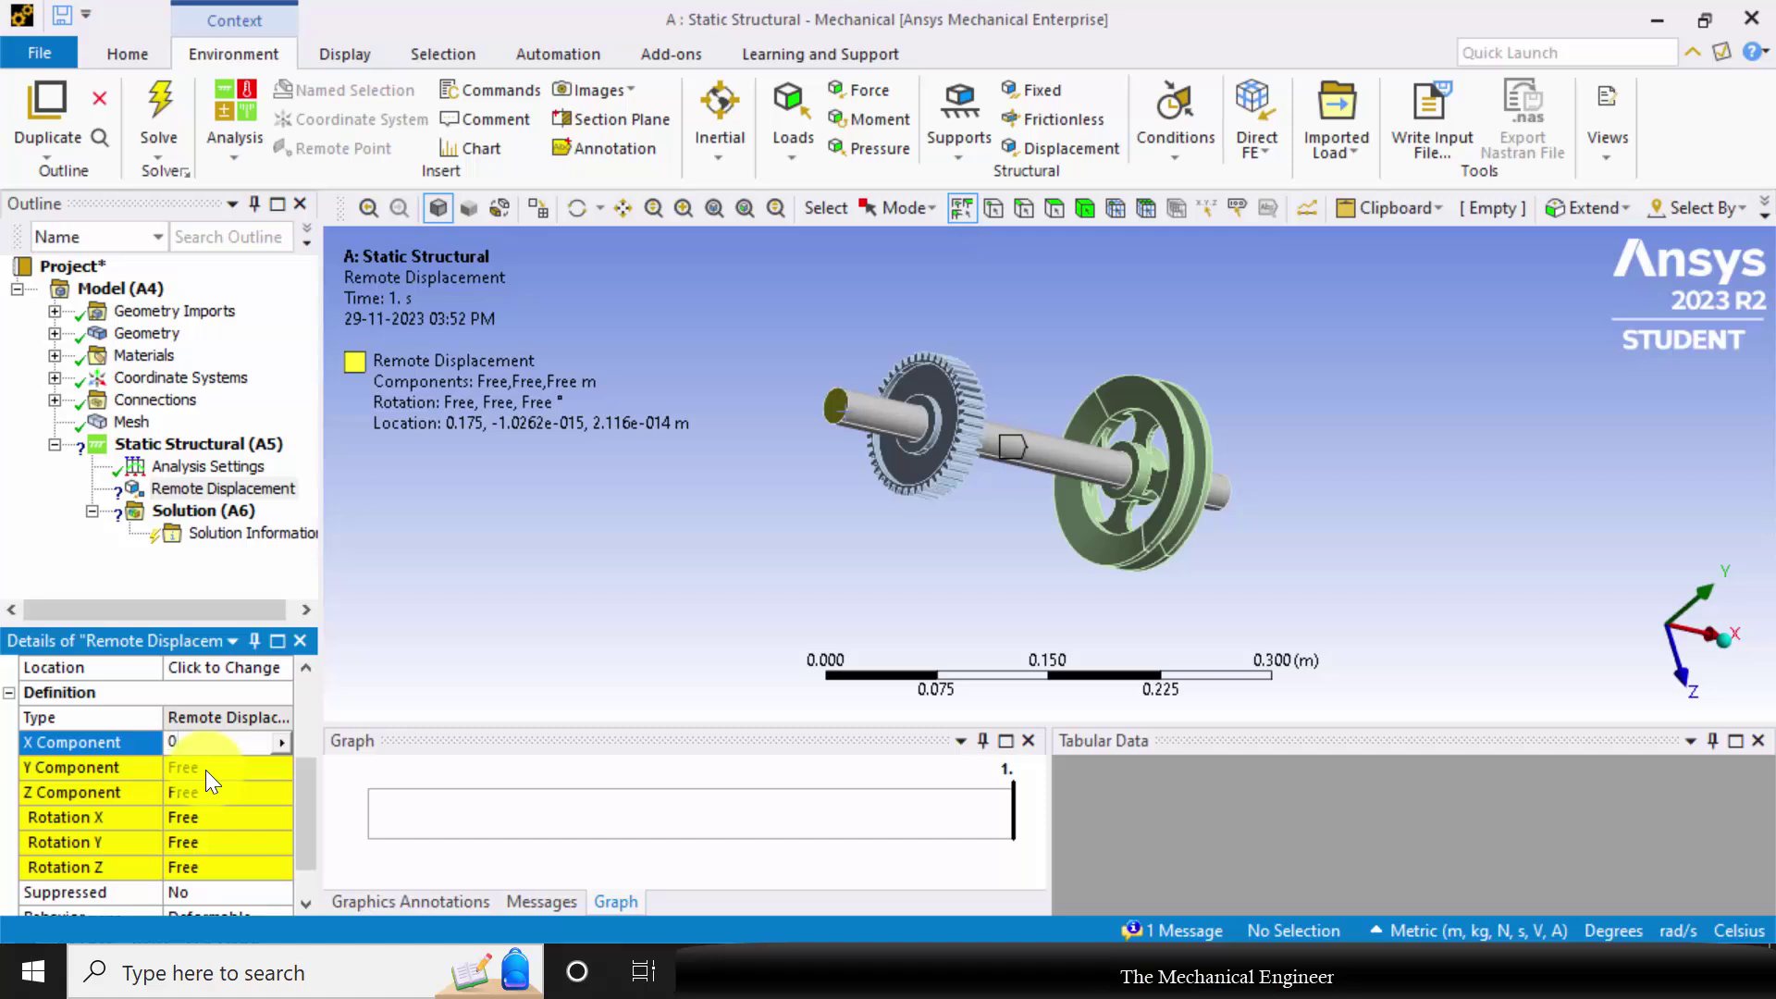
{"action": "type", "text": "0"}
{"action": "key", "text": "Return"}
{"action": "left_click", "coordinate": [206, 770]}
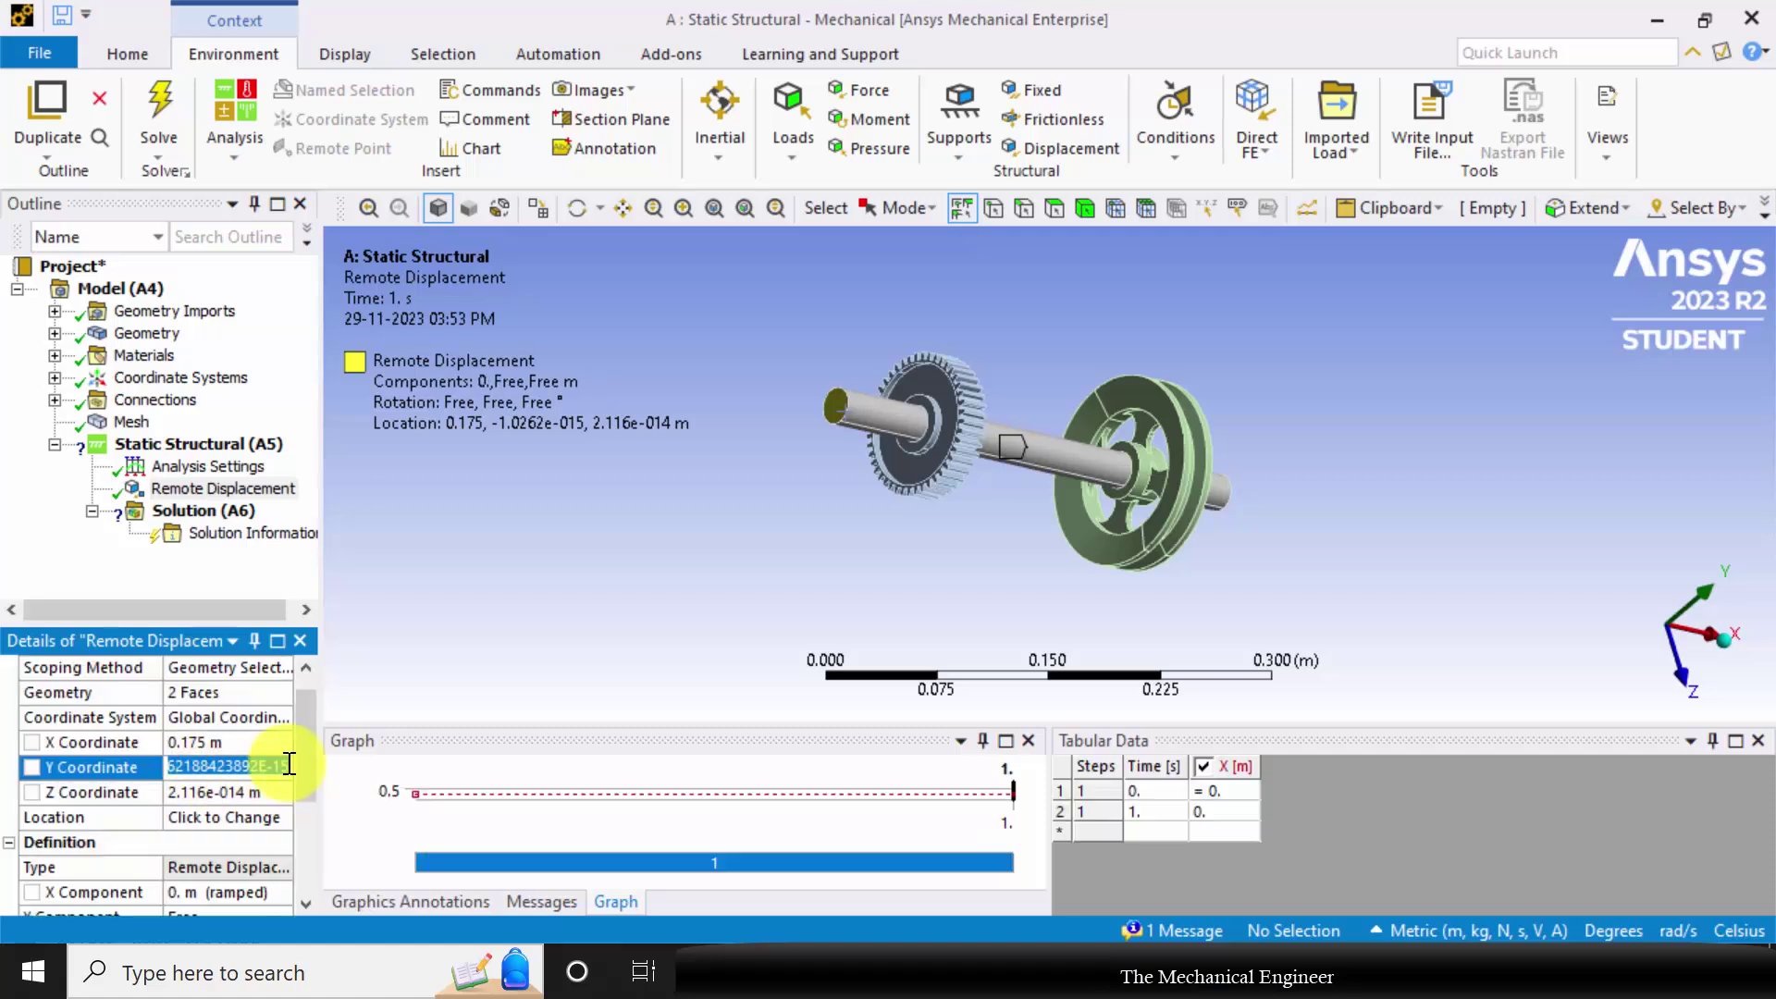
{"action": "left_click_drag", "start_coordinate": [303, 727], "coordinate": [309, 777]}
{"action": "left_click", "coordinate": [226, 792]}
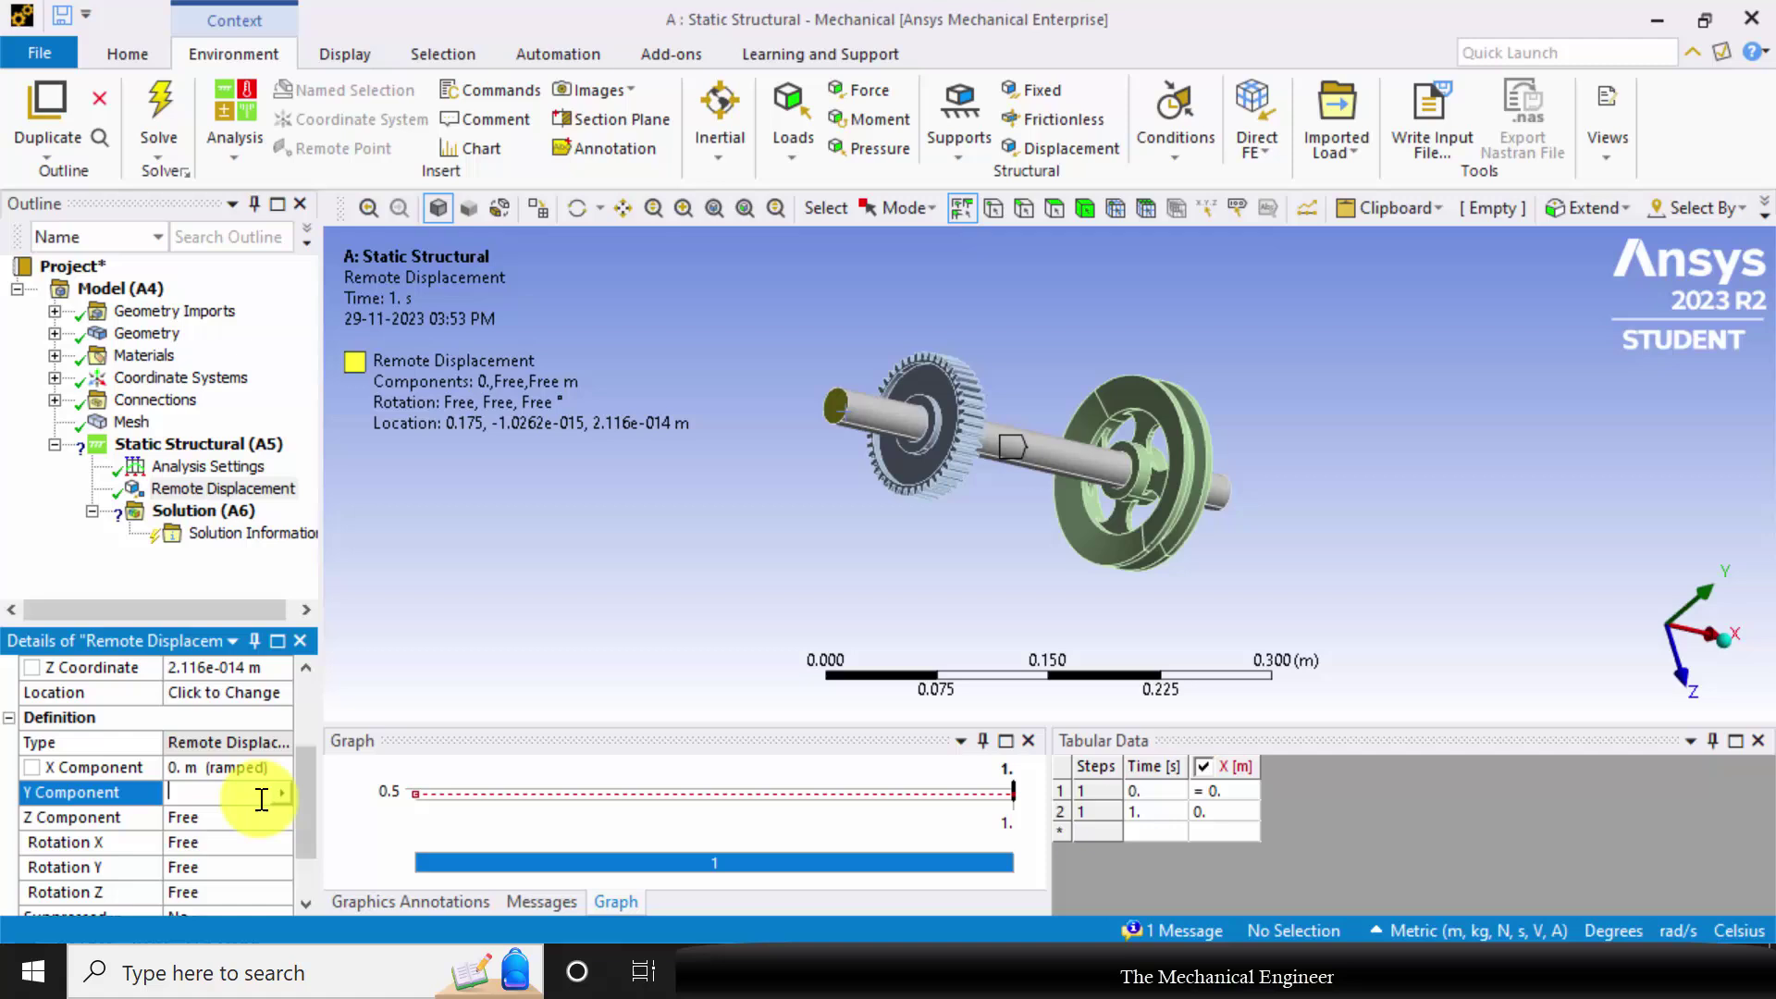
{"action": "type", "text": "0"}
{"action": "key", "text": "Return"}
{"action": "left_click_drag", "start_coordinate": [298, 763], "coordinate": [298, 832]}
{"action": "left_click", "coordinate": [201, 747]}
{"action": "type", "text": "0"}
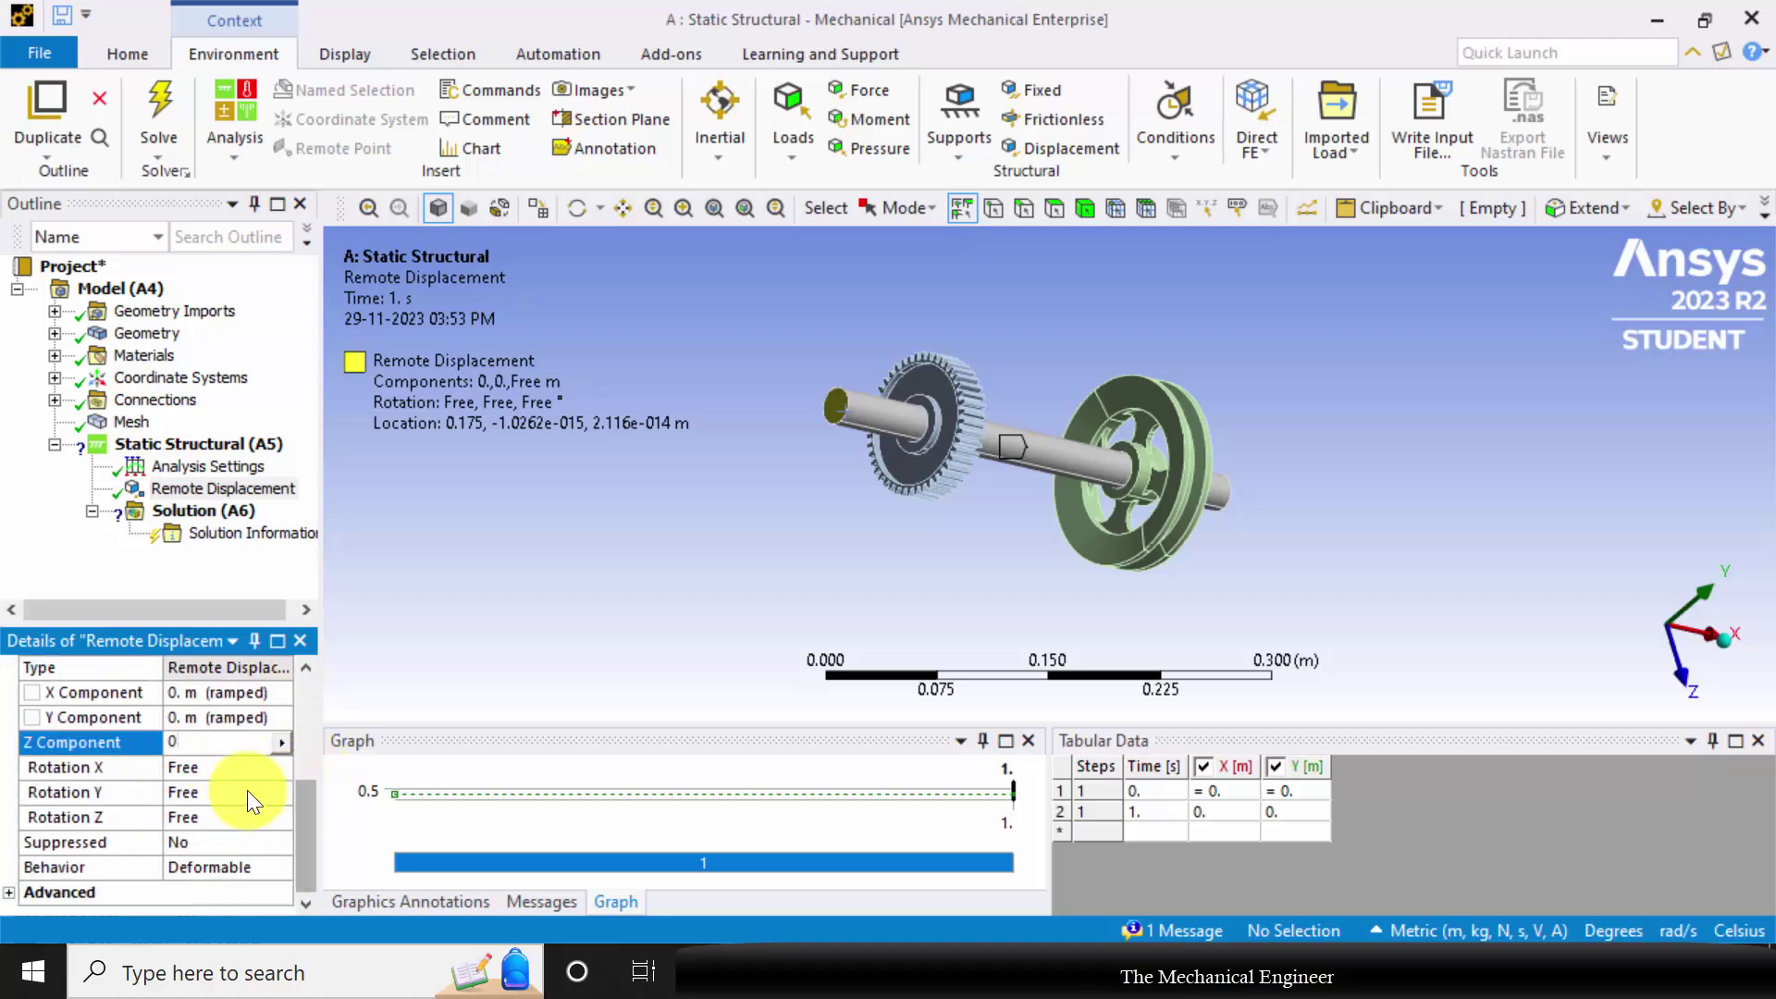
{"action": "key", "text": "Return"}
{"action": "left_click_drag", "start_coordinate": [311, 764], "coordinate": [308, 803]}
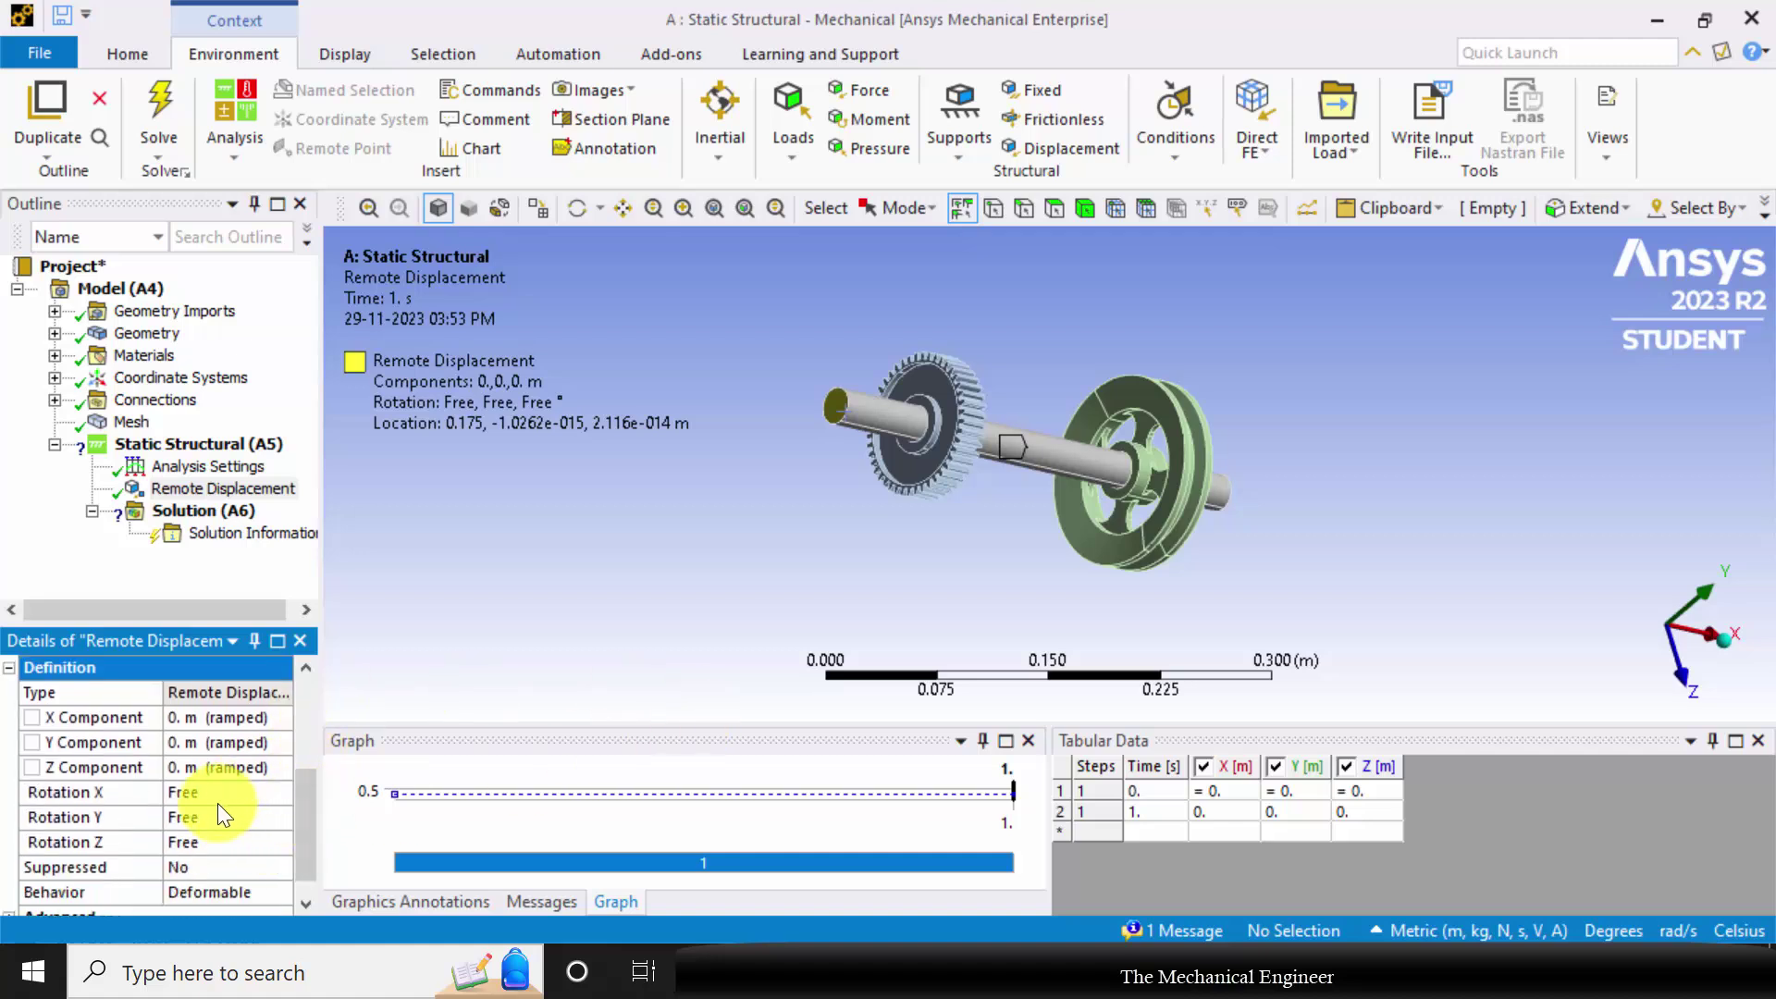
- Fix Rotation Y and Rotation Z at 0°, leaving Rotation X free
{"action": "middle_click_drag", "start_coordinate": [808, 599], "coordinate": [516, 527]}
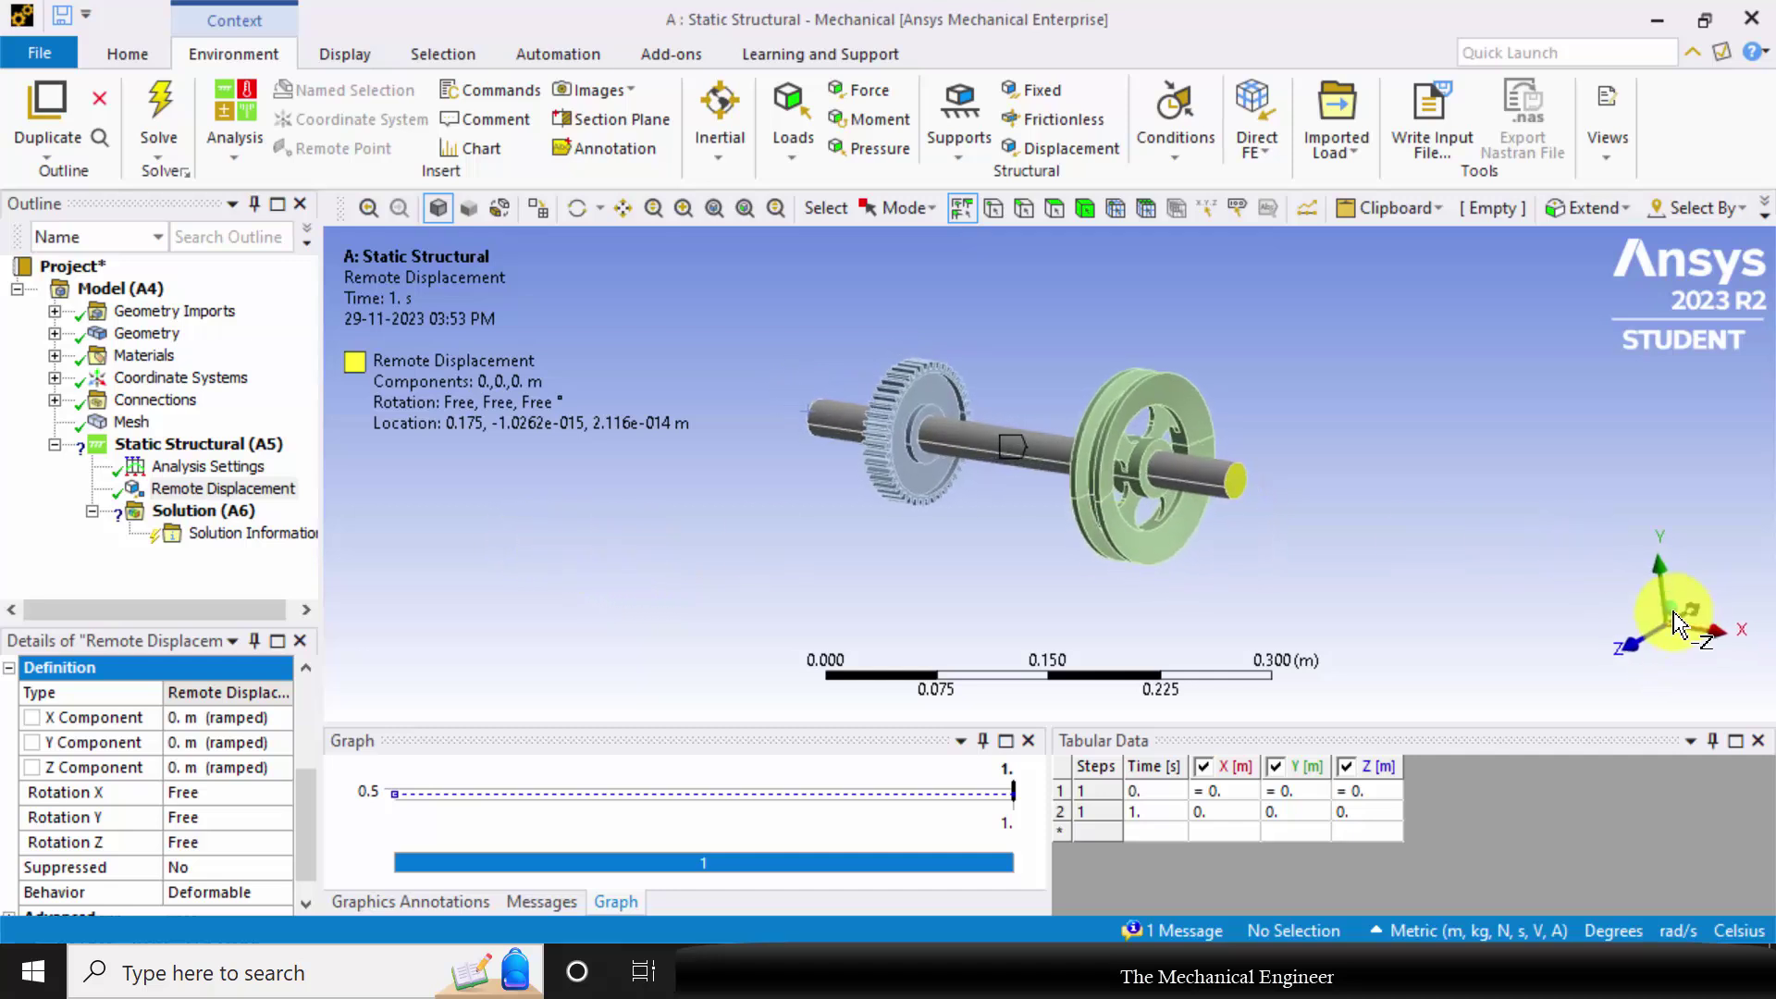
{"action": "left_click", "coordinate": [185, 821]}
{"action": "left_click", "coordinate": [200, 842]}
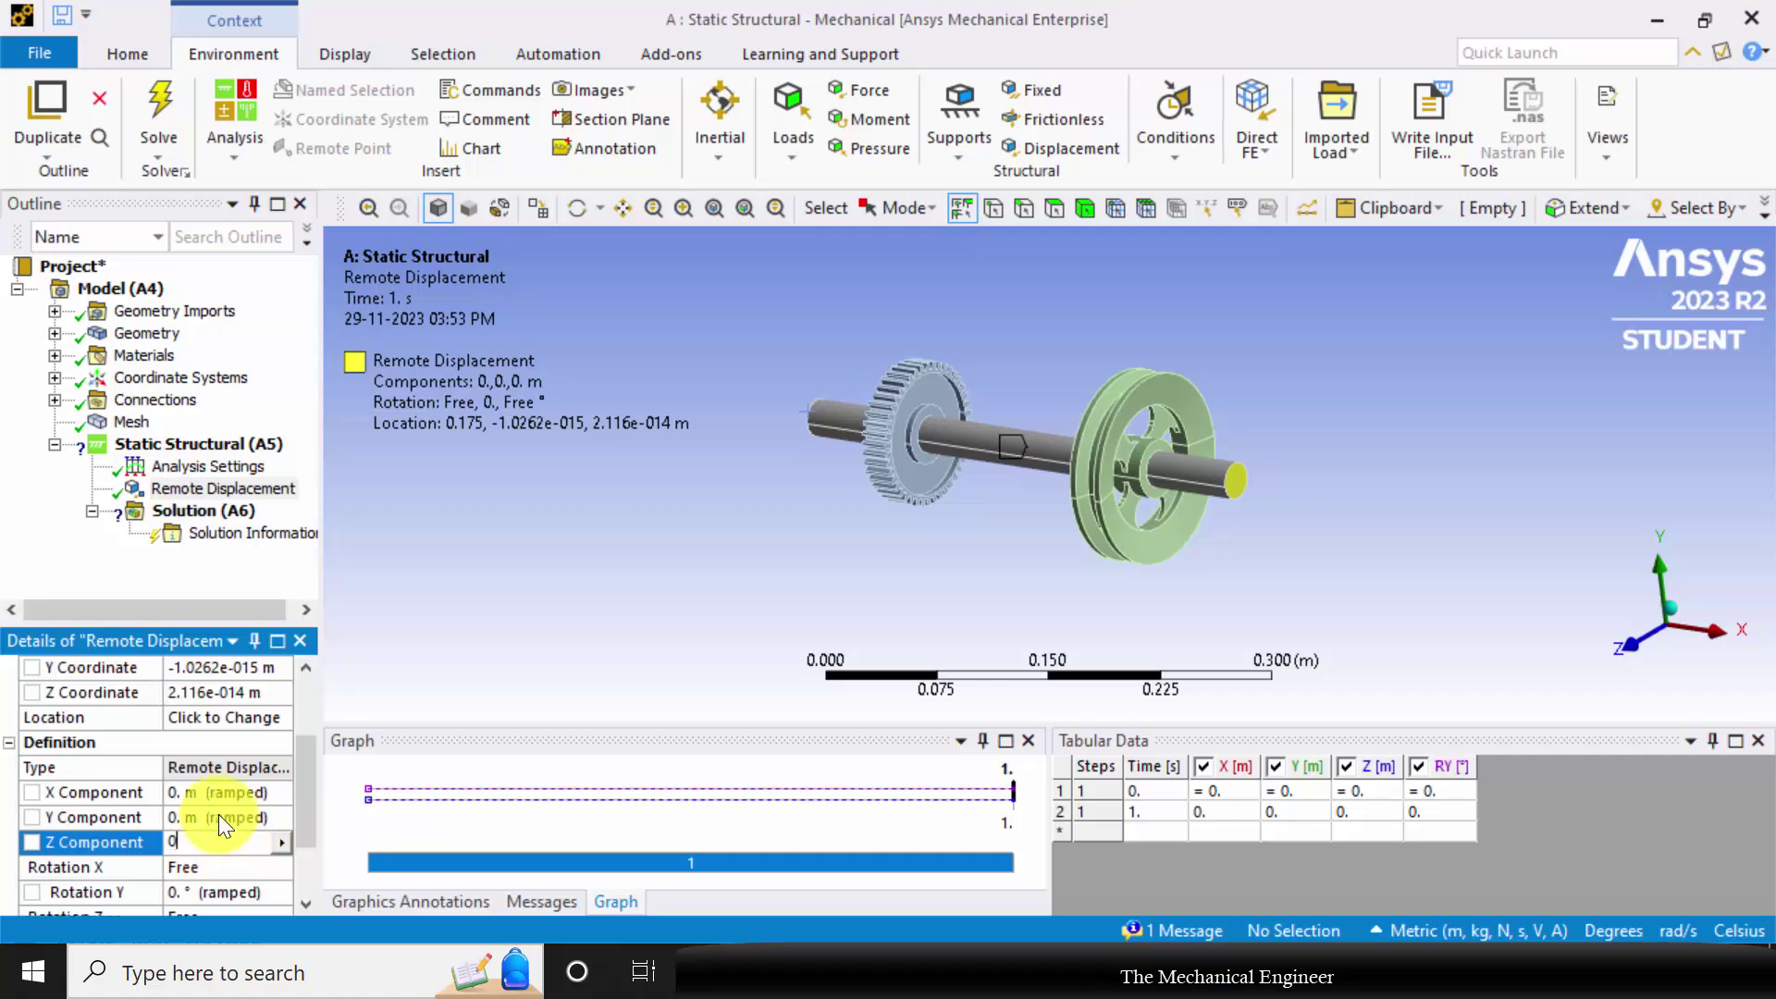
{"action": "scroll", "coordinate": [180, 854], "scroll_direction": "down", "scroll_amount": 1}
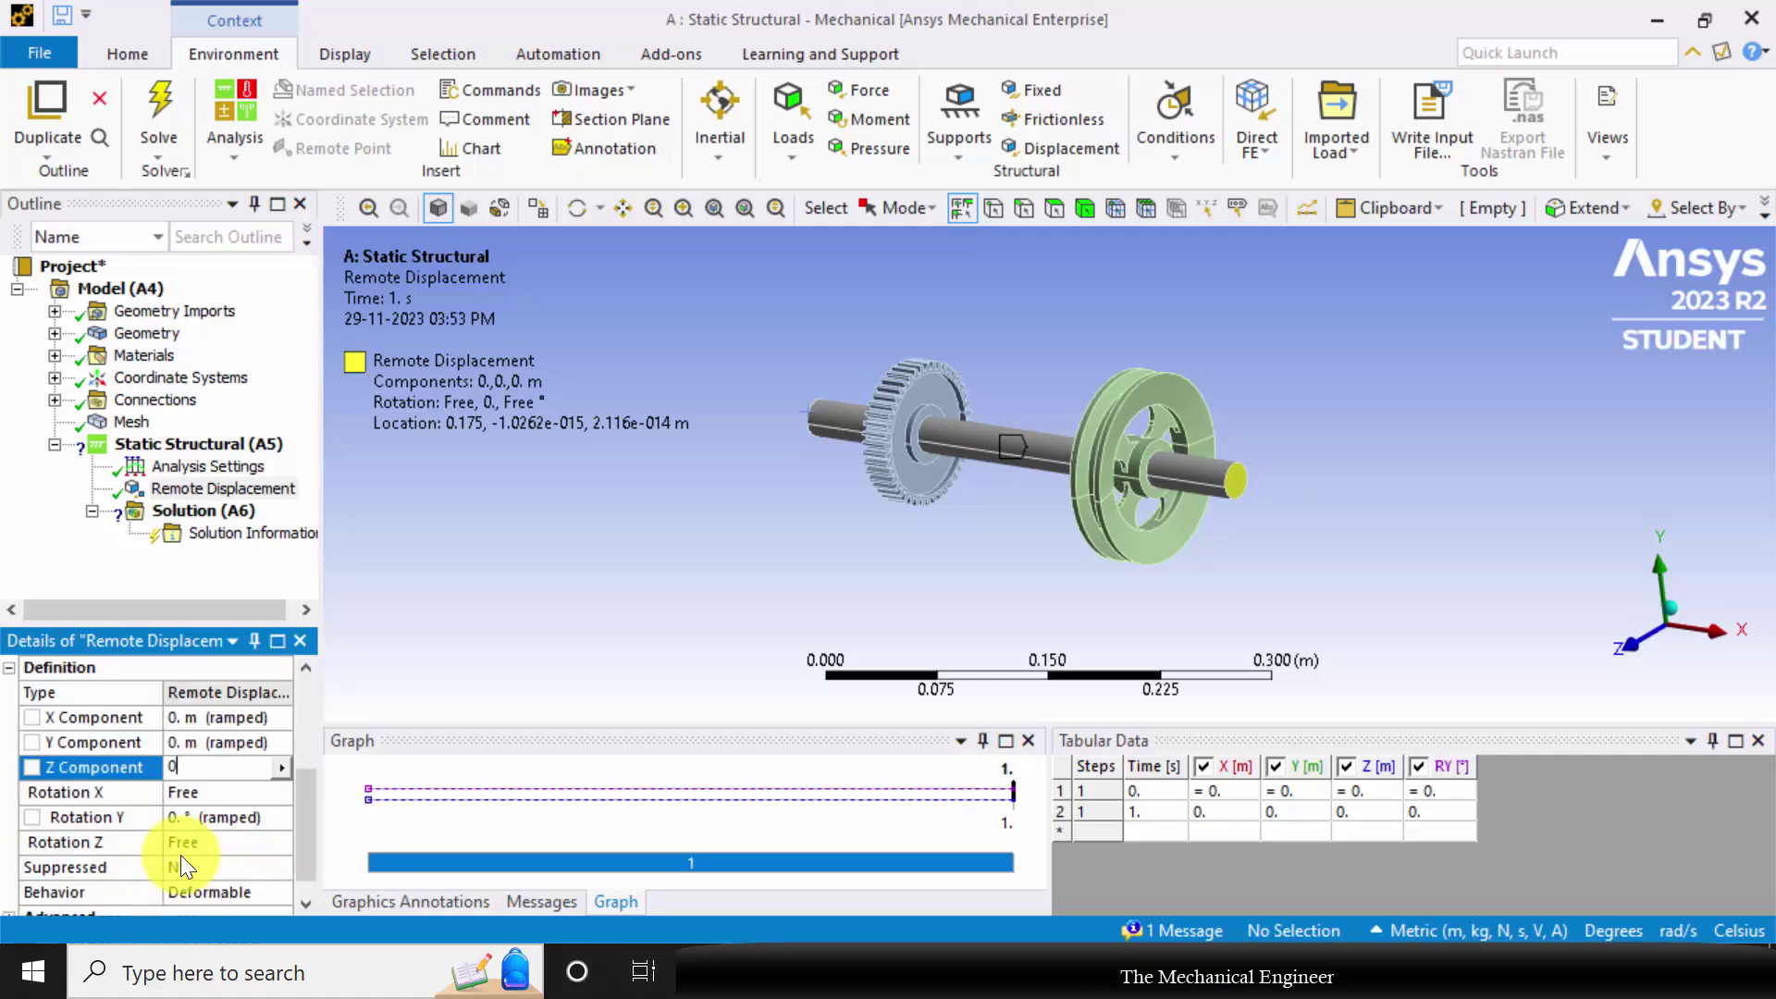
{"action": "left_click", "coordinate": [201, 842]}
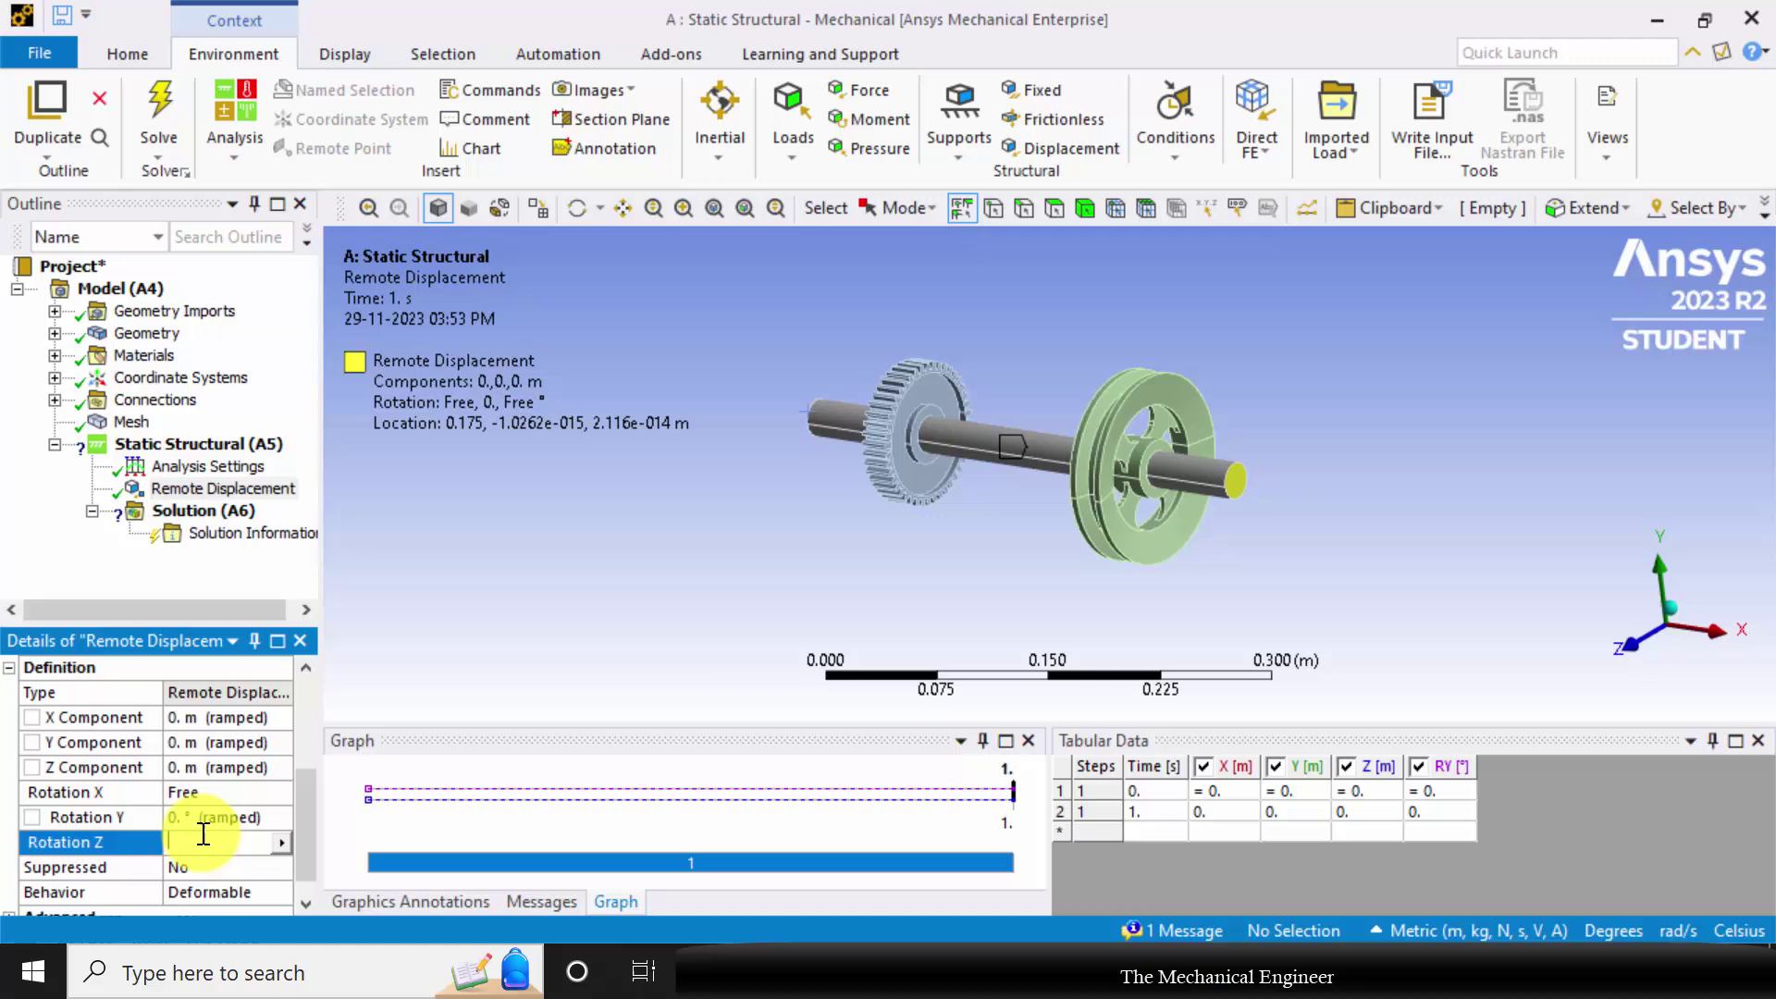
{"action": "type", "text": "0"}
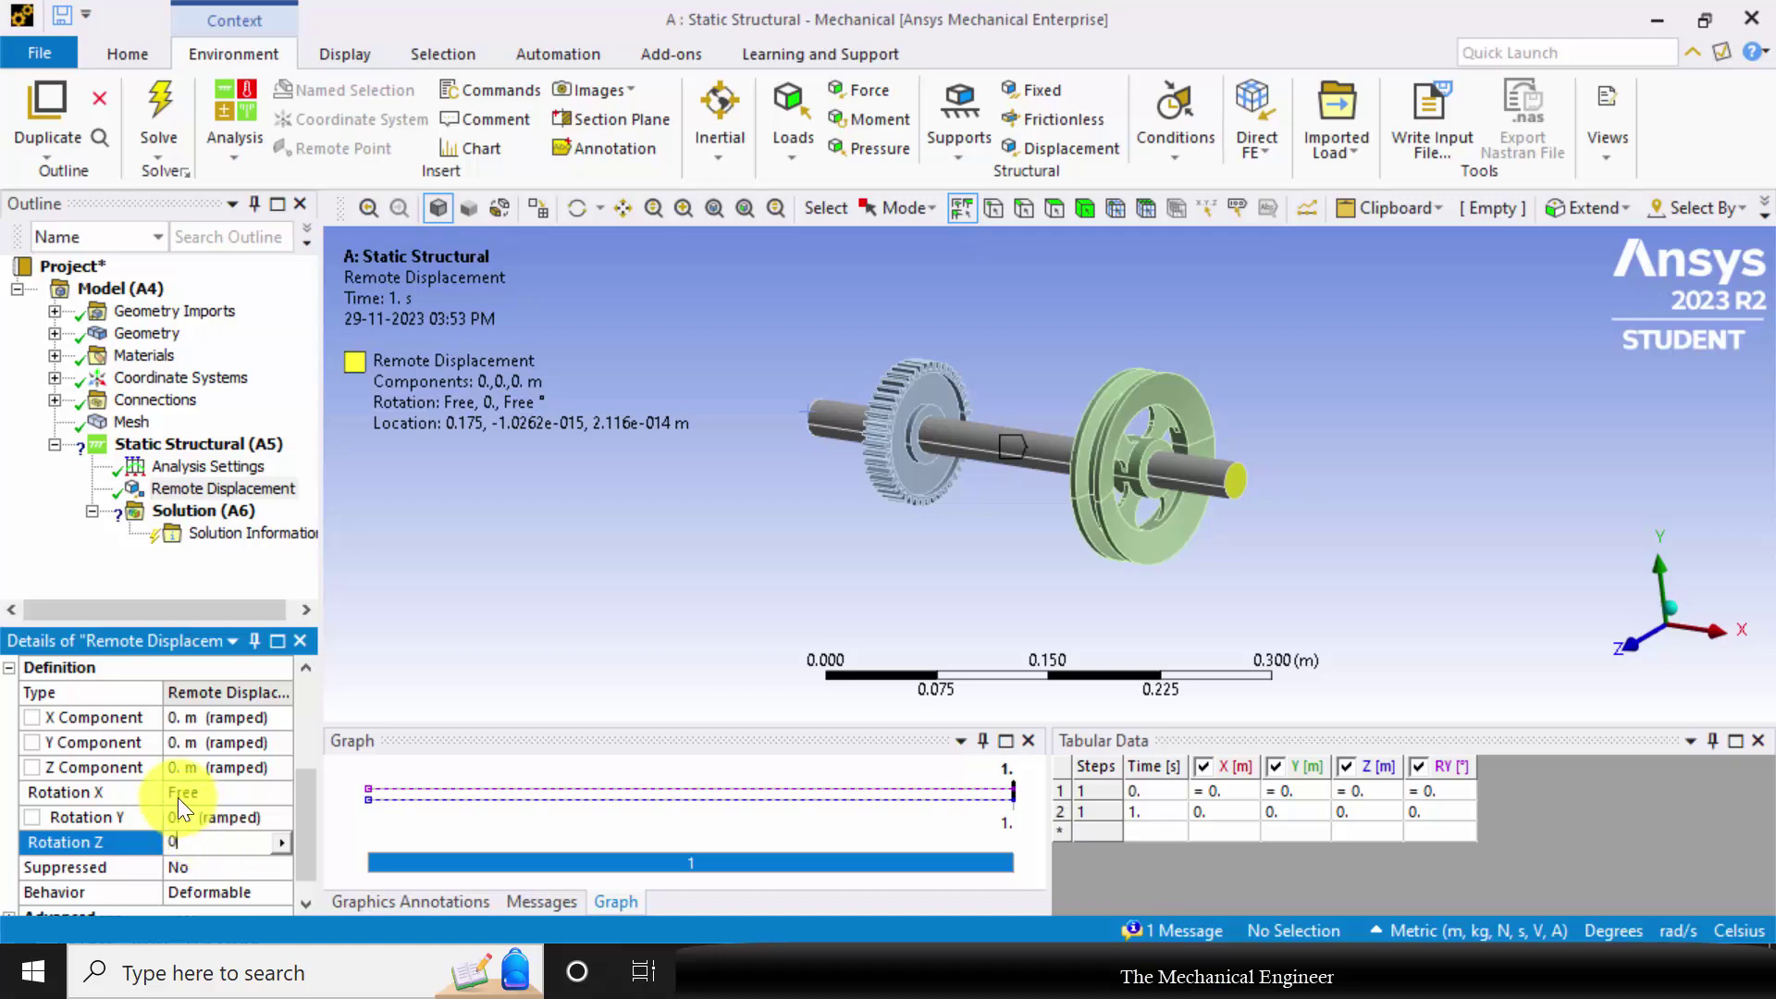
{"action": "left_click", "coordinate": [196, 775]}
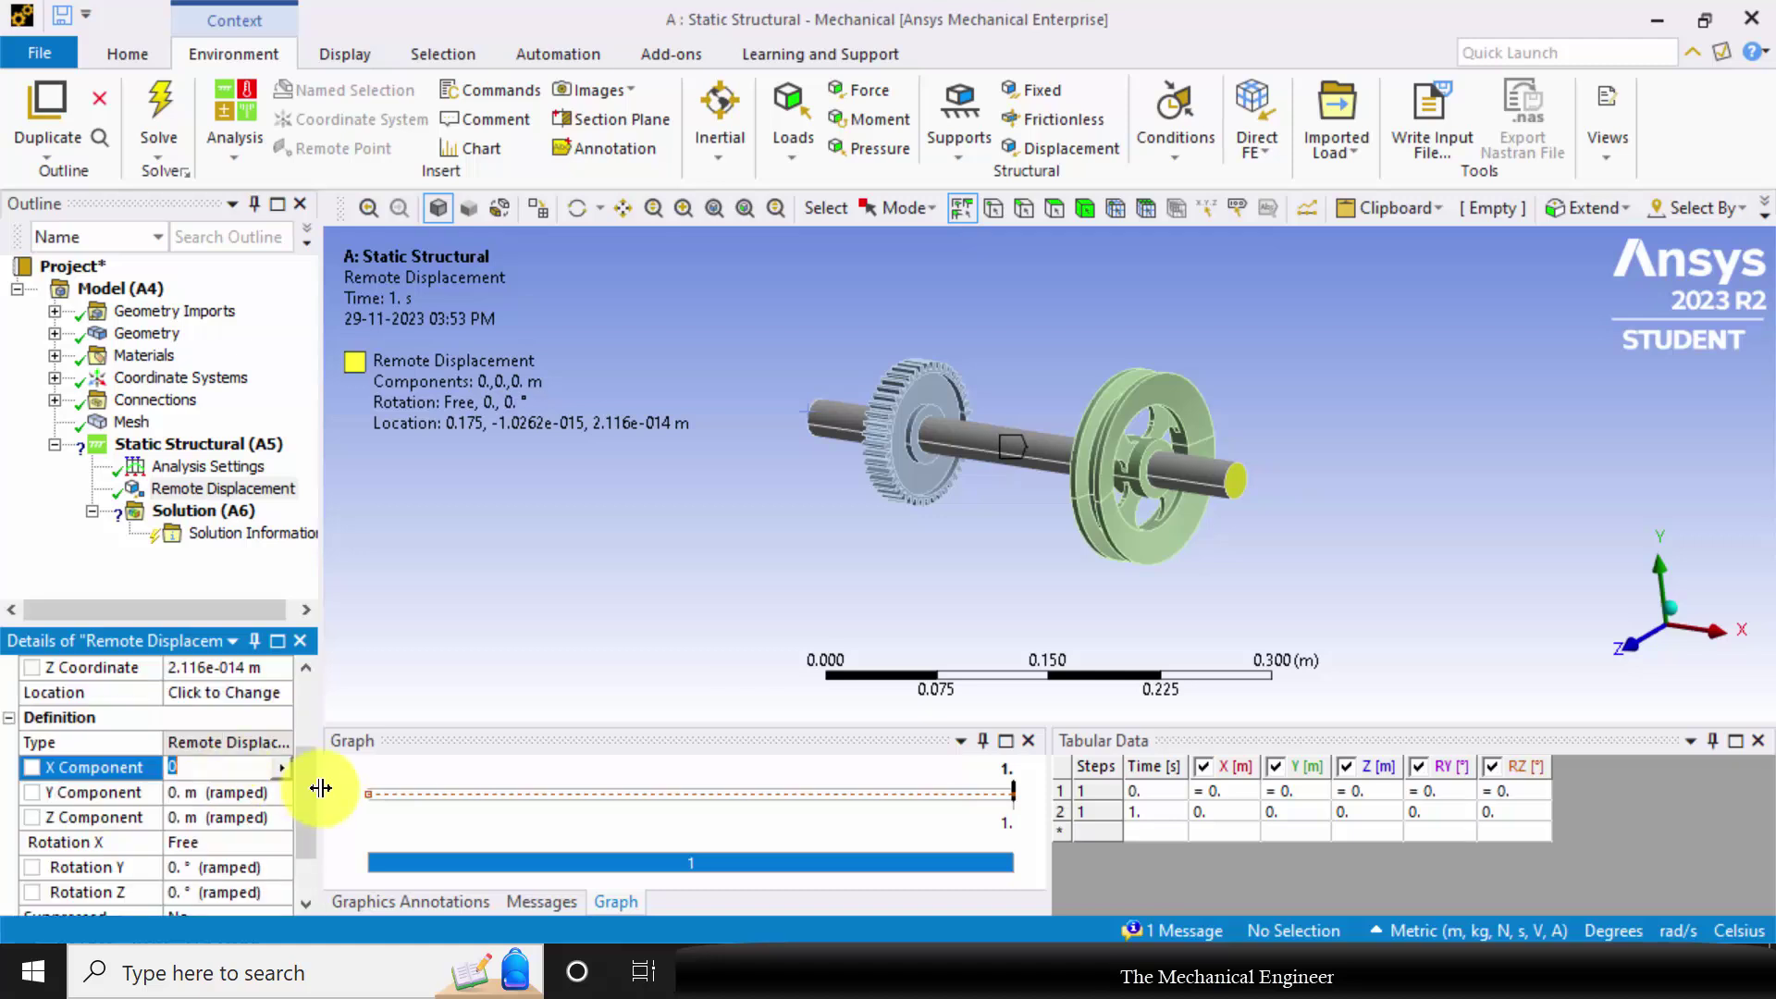
{"action": "left_click", "coordinate": [101, 542]}
- Insert a Fixed Support scoped to a single gear tooth face
{"action": "right_click", "coordinate": [168, 445]}
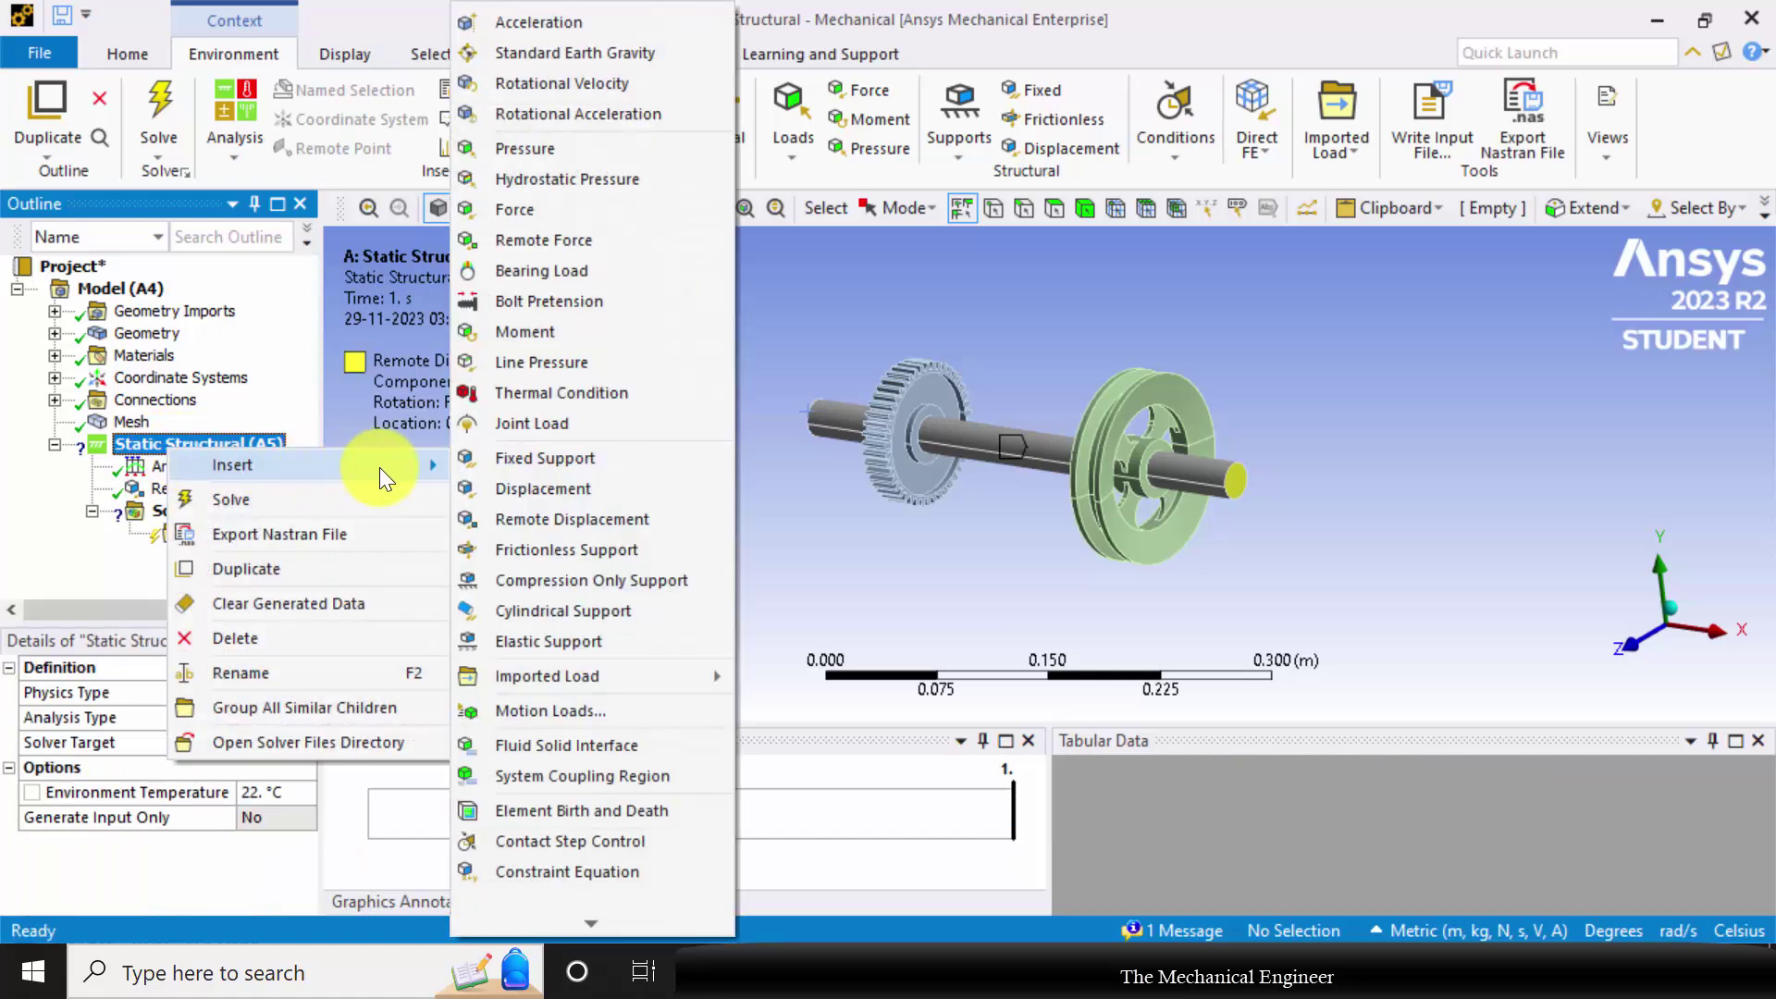
{"action": "left_click", "coordinate": [558, 461]}
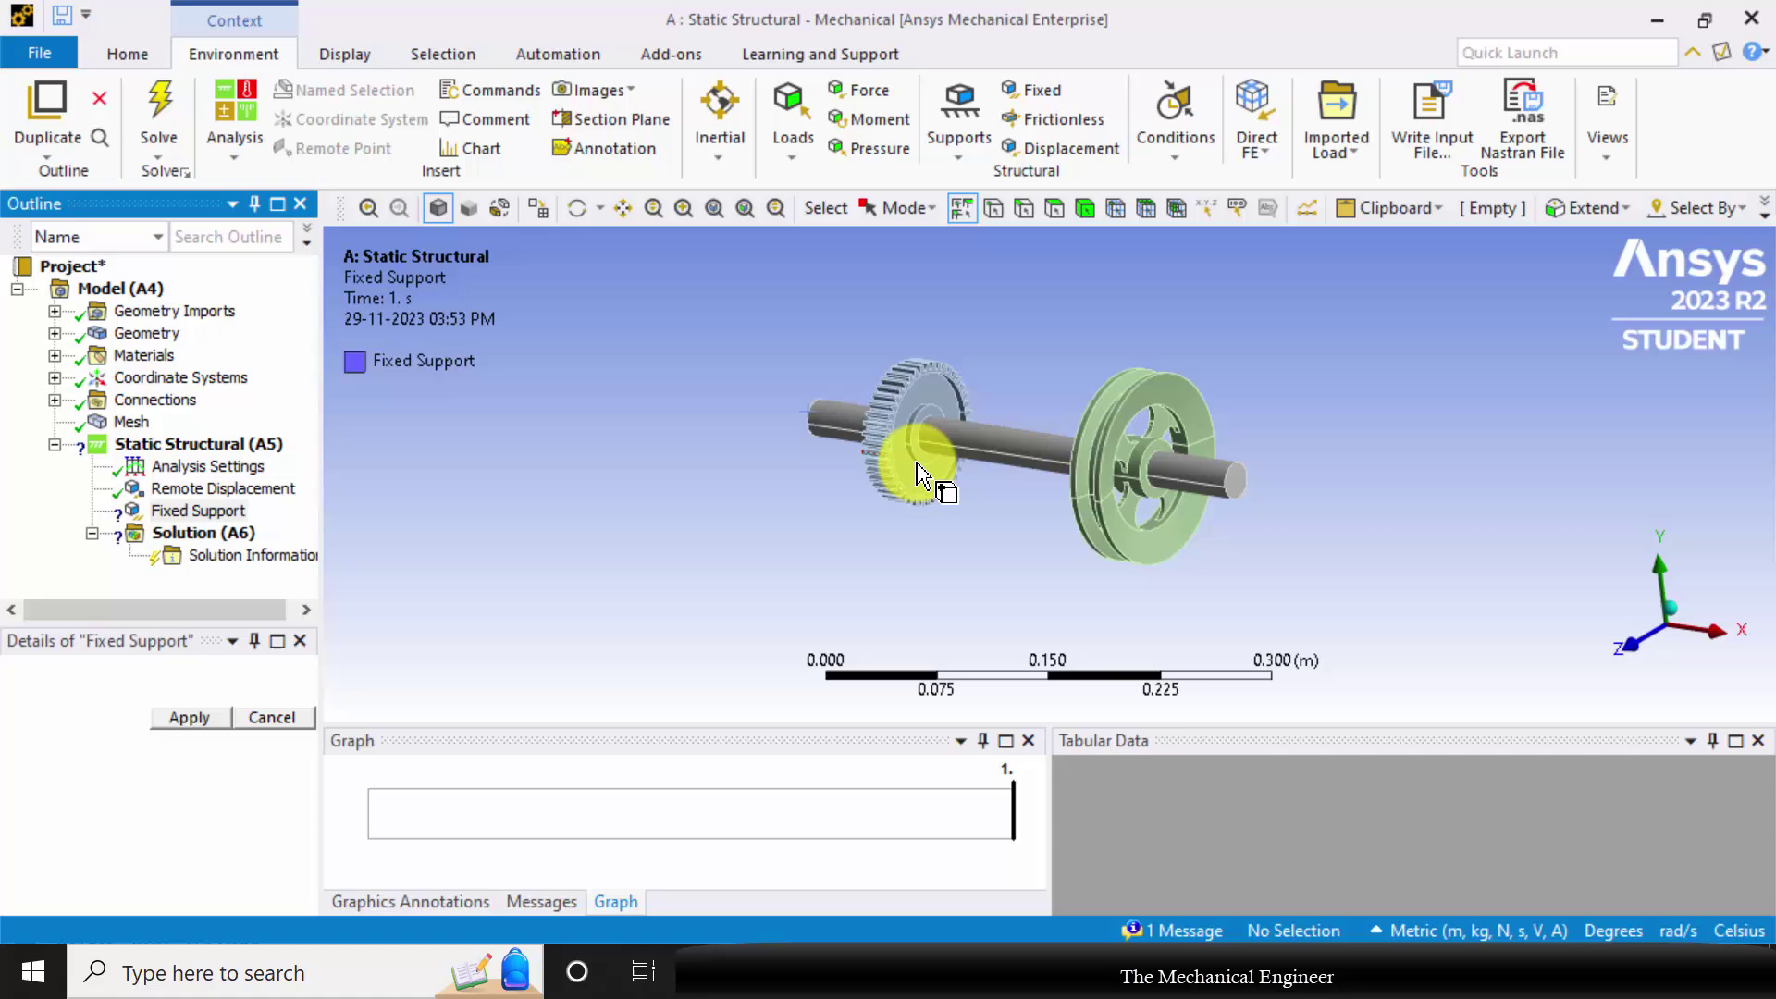
{"action": "scroll", "coordinate": [1011, 417], "scroll_direction": "up", "scroll_amount": 5}
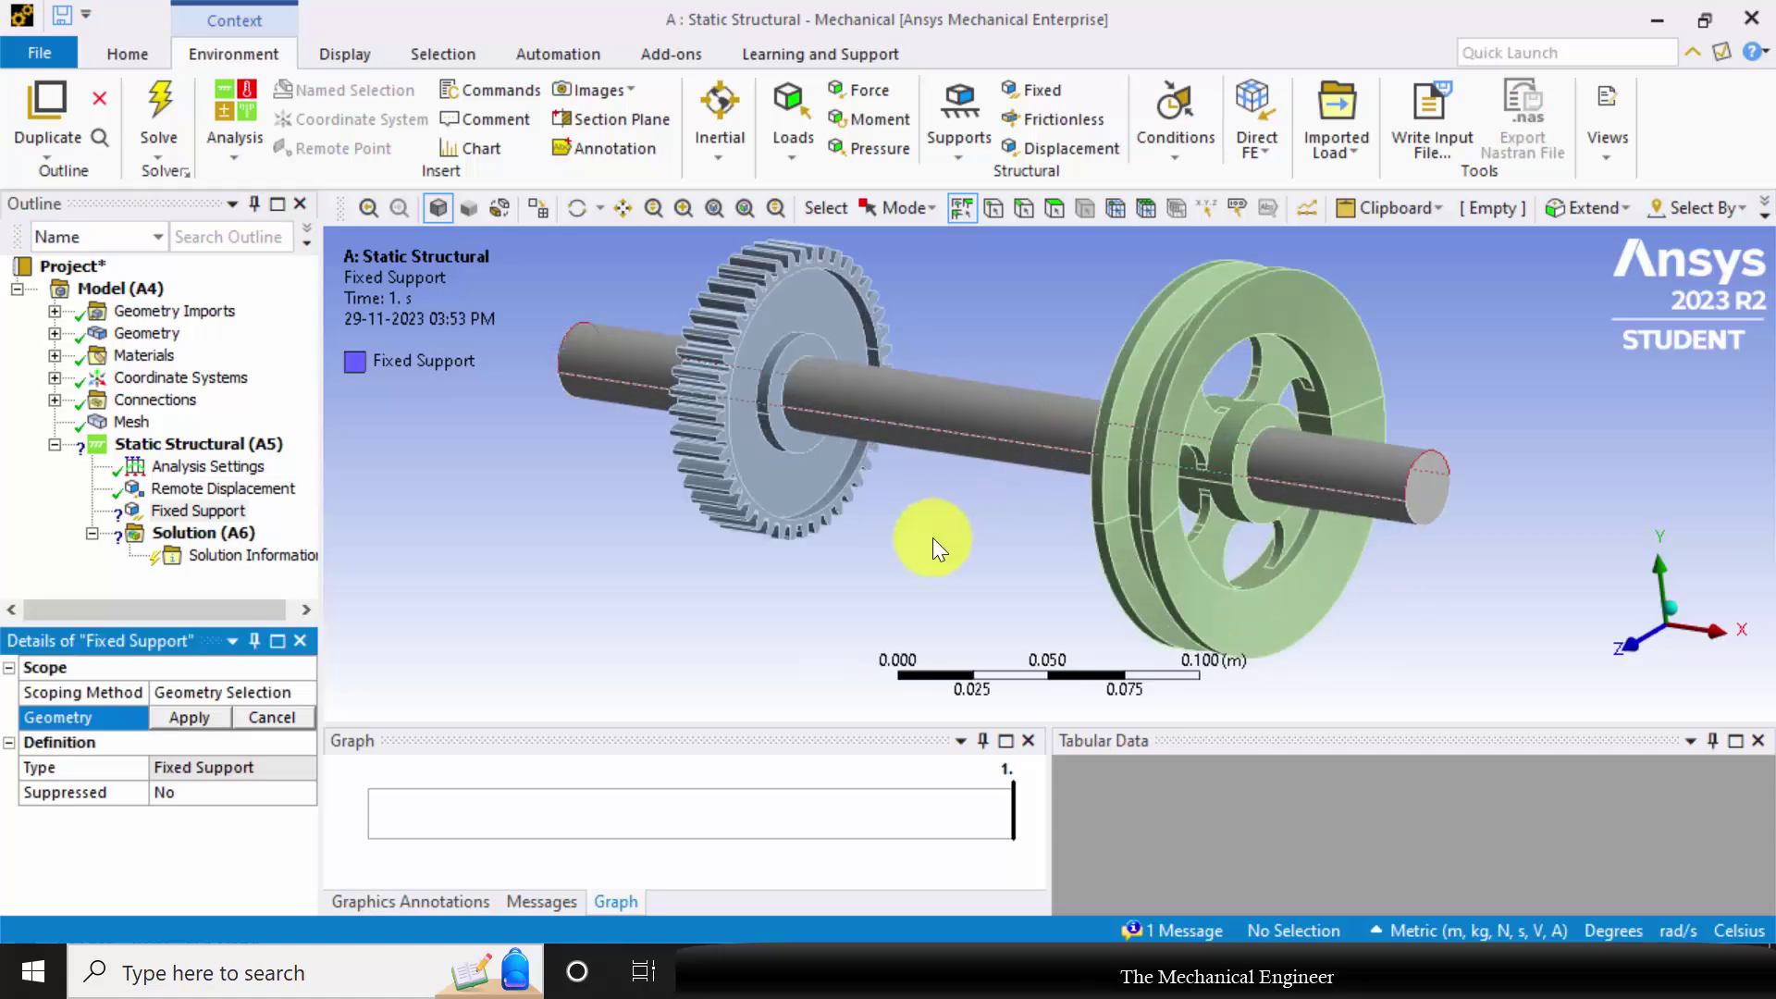
{"action": "scroll", "coordinate": [769, 481], "scroll_direction": "up", "scroll_amount": 2}
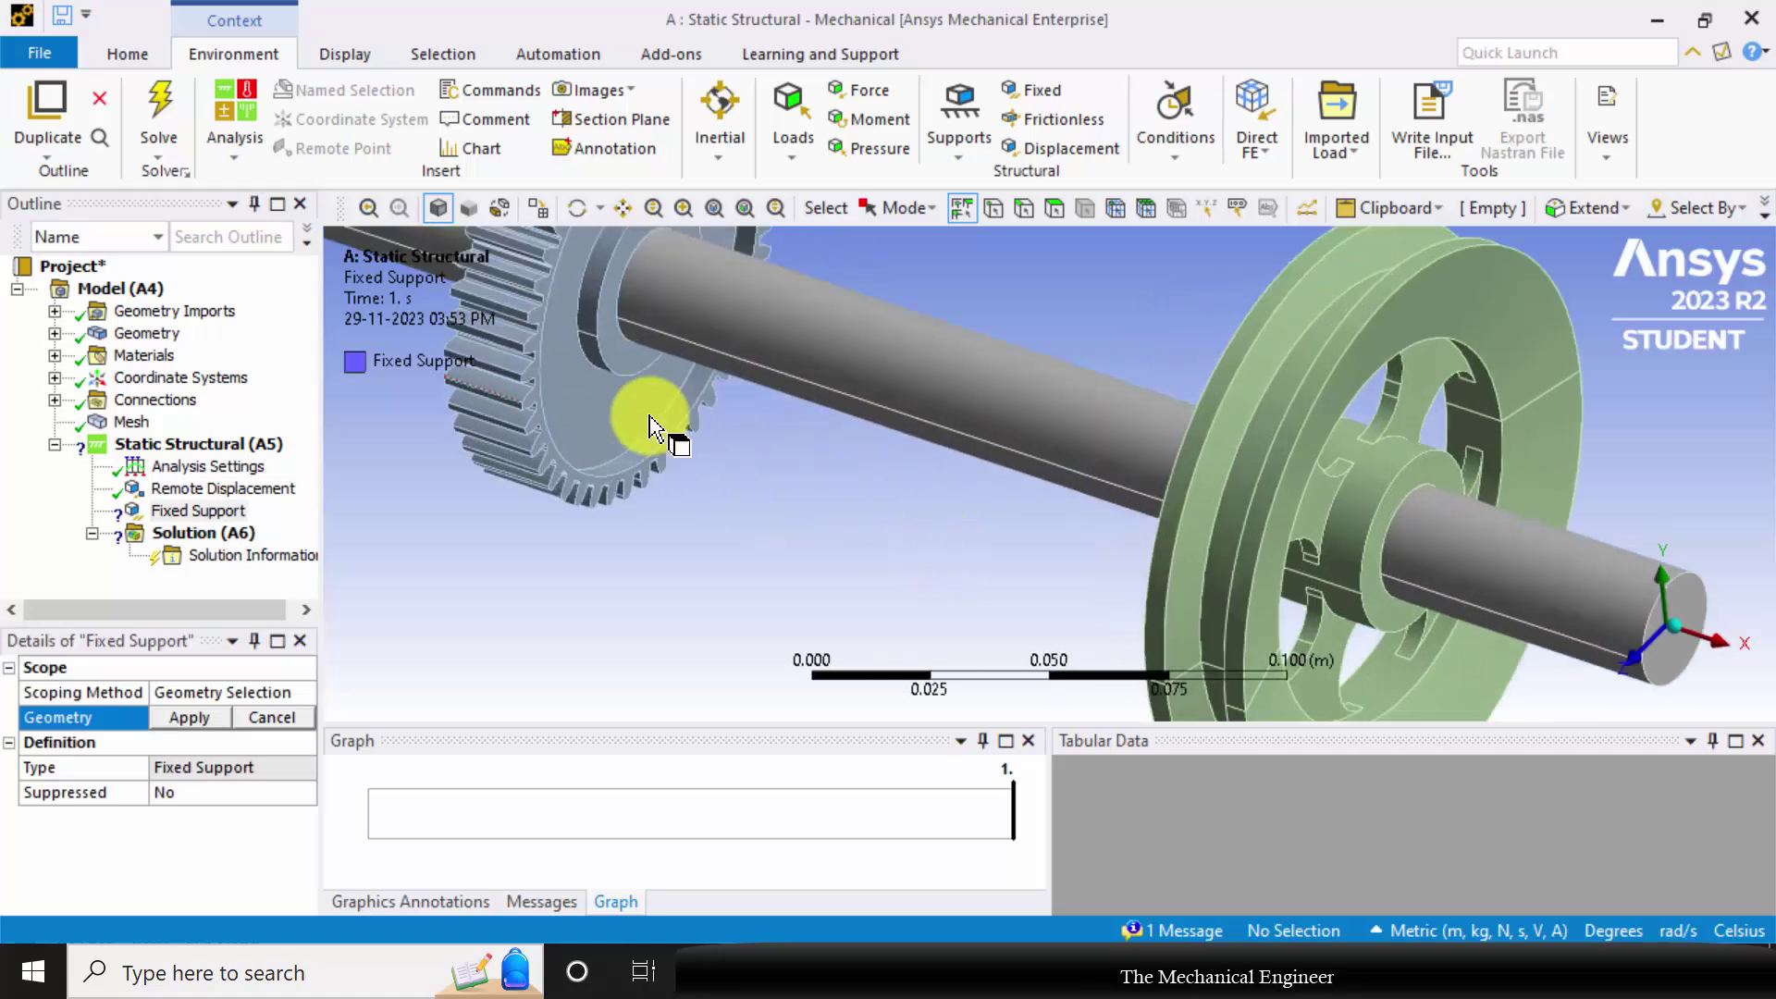
{"action": "left_click", "coordinate": [488, 405]}
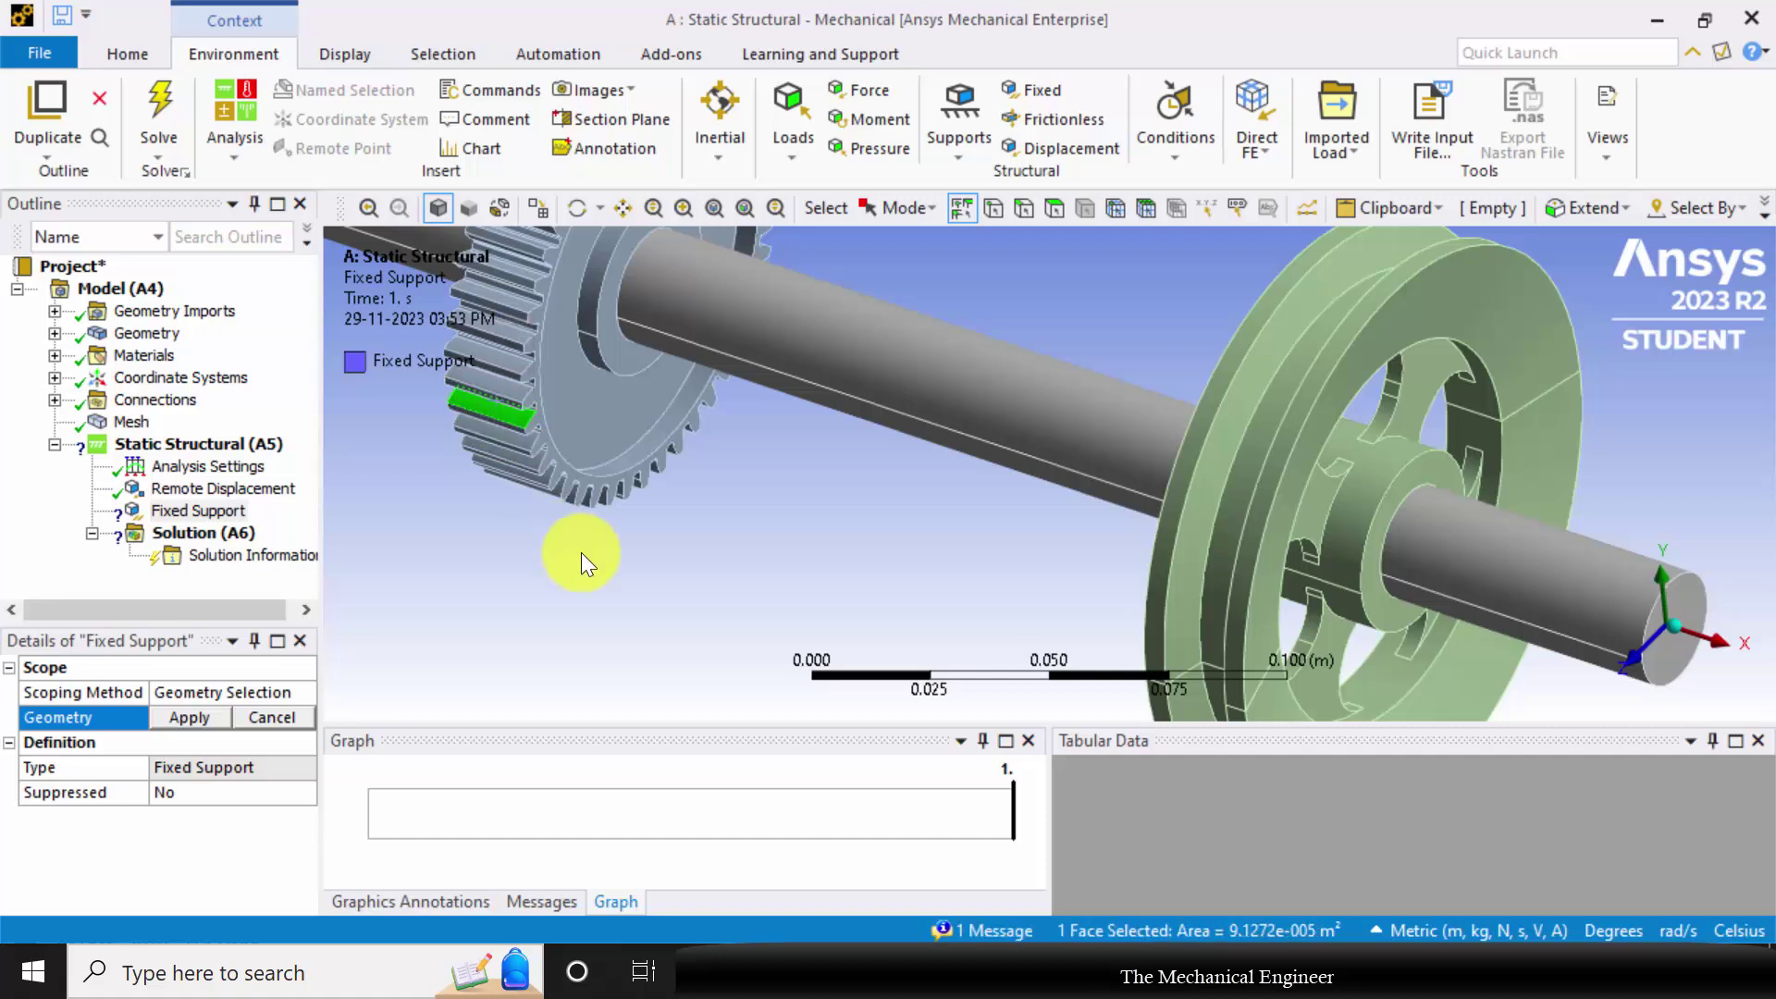
{"action": "left_click", "coordinate": [189, 717]}
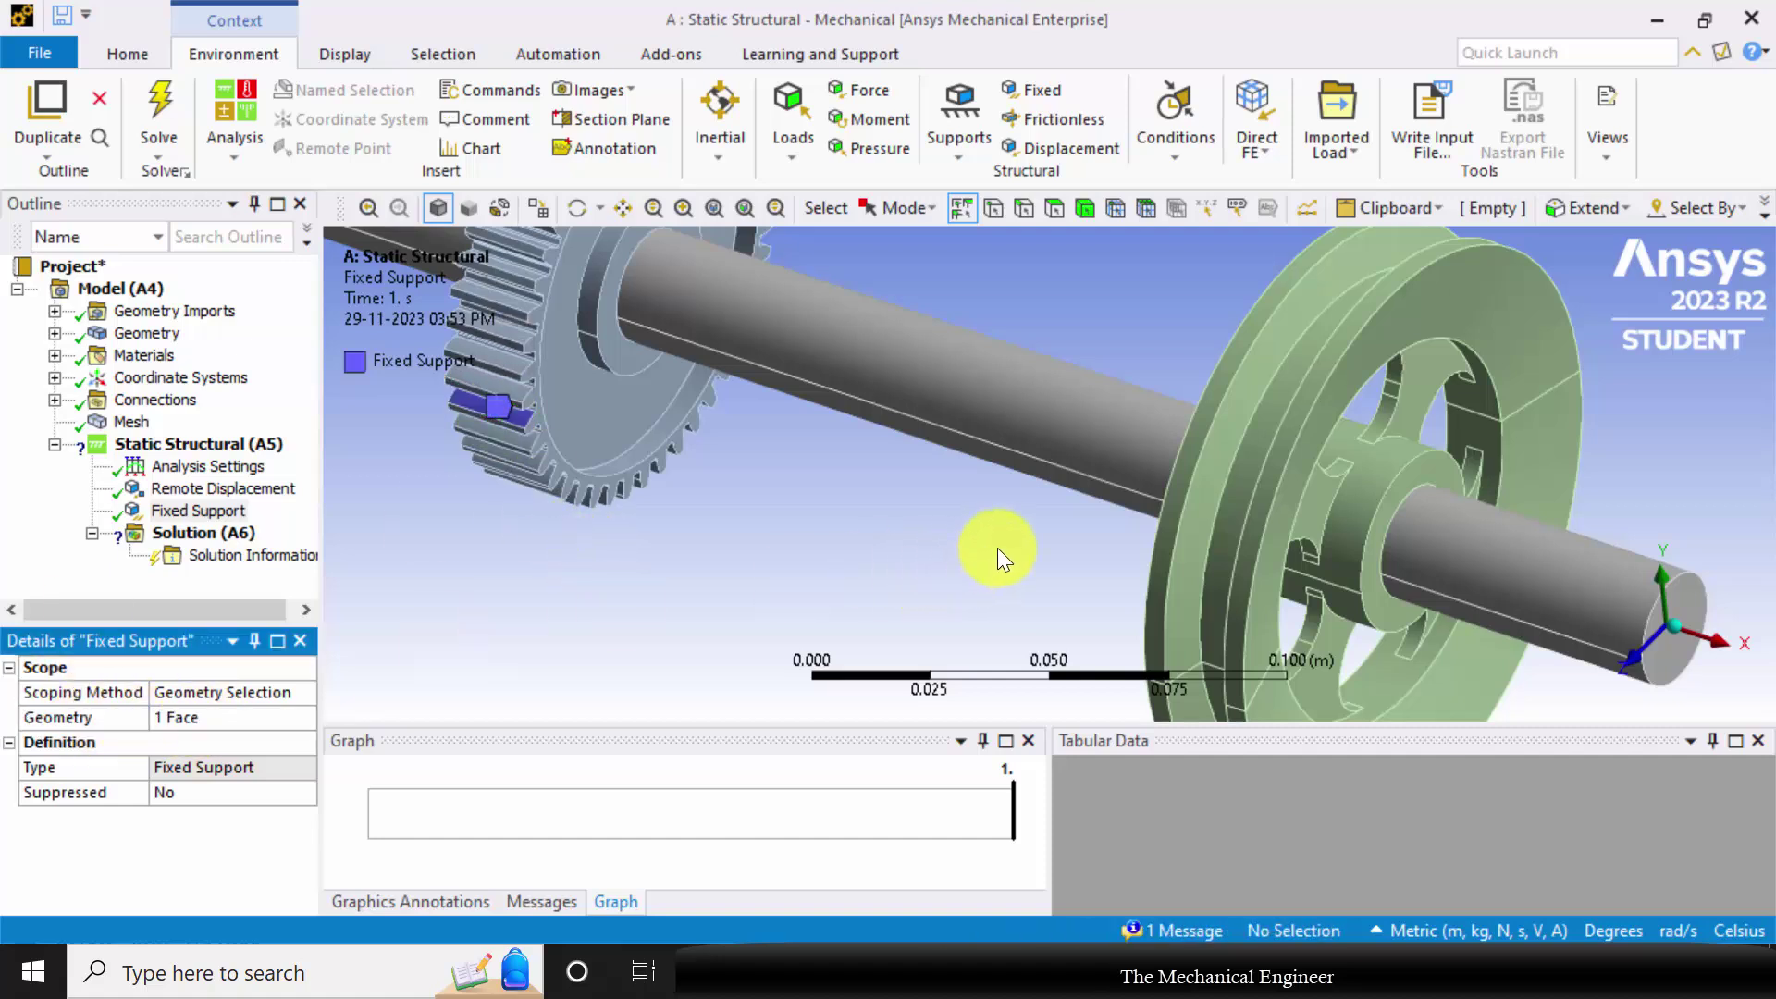
{"action": "scroll", "coordinate": [998, 499], "scroll_direction": "down", "scroll_amount": 2}
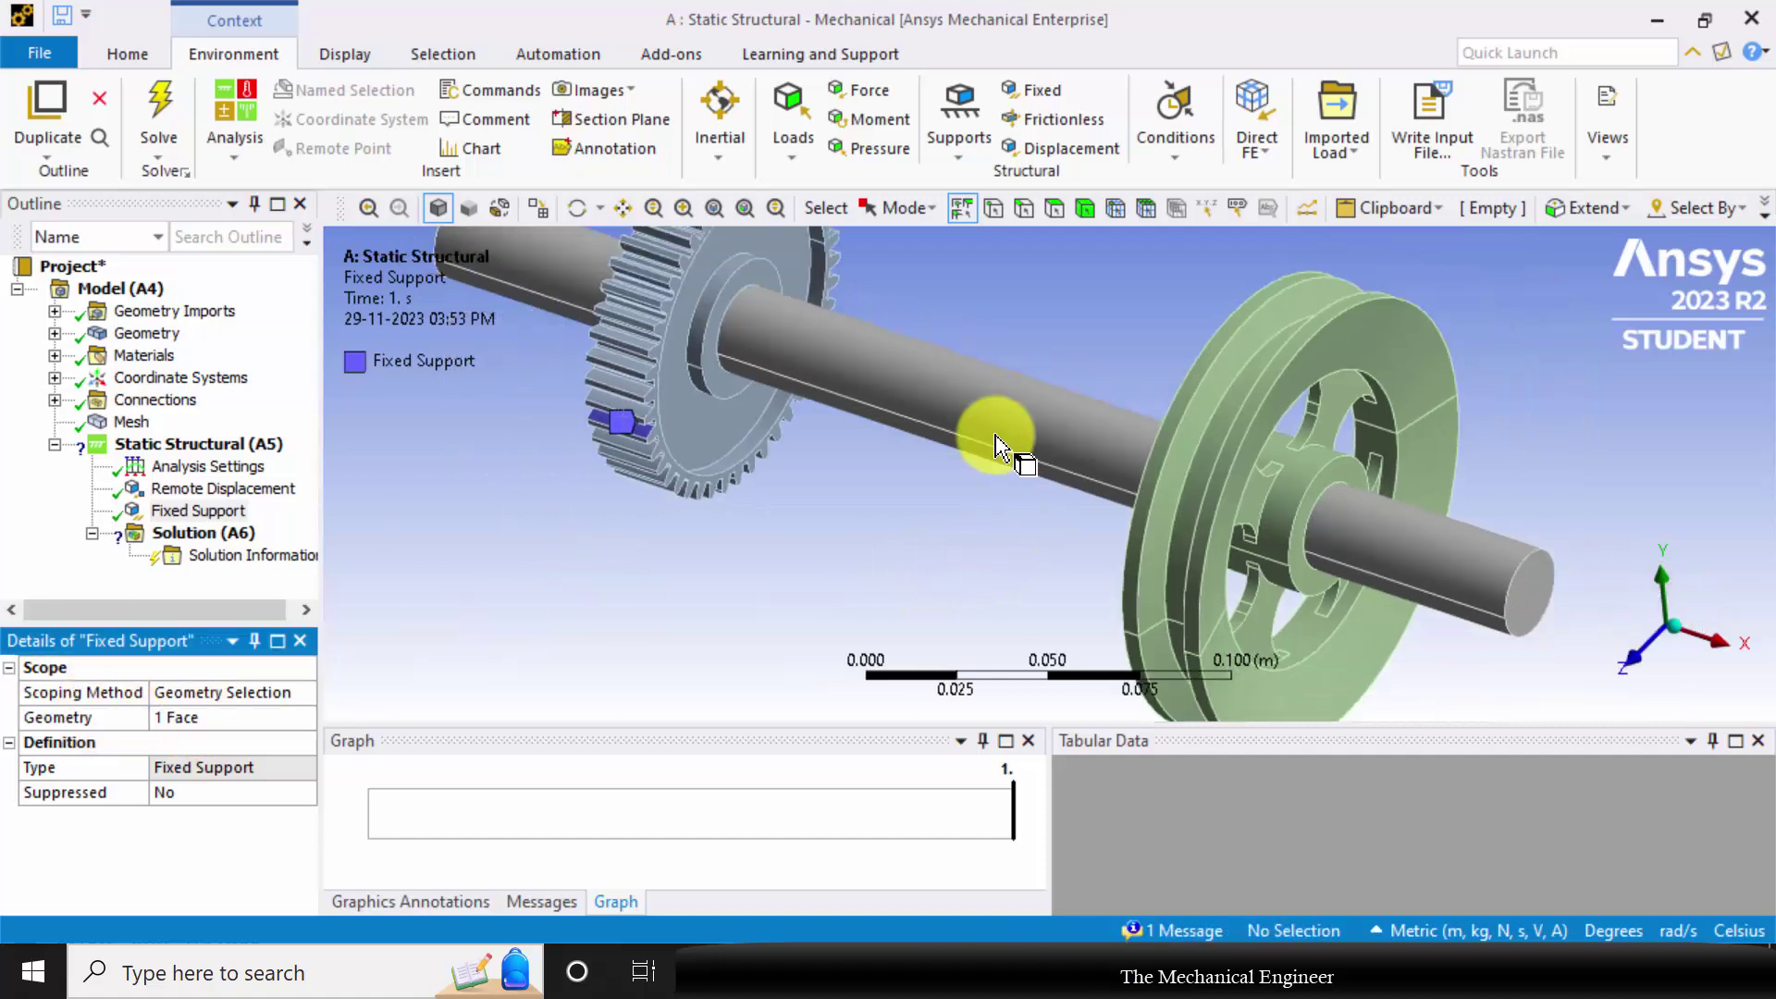
- Insert a Moment load scoped to a face on the pulley
{"action": "left_click", "coordinate": [868, 114]}
{"action": "middle_click_drag", "start_coordinate": [946, 497], "coordinate": [1320, 376]}
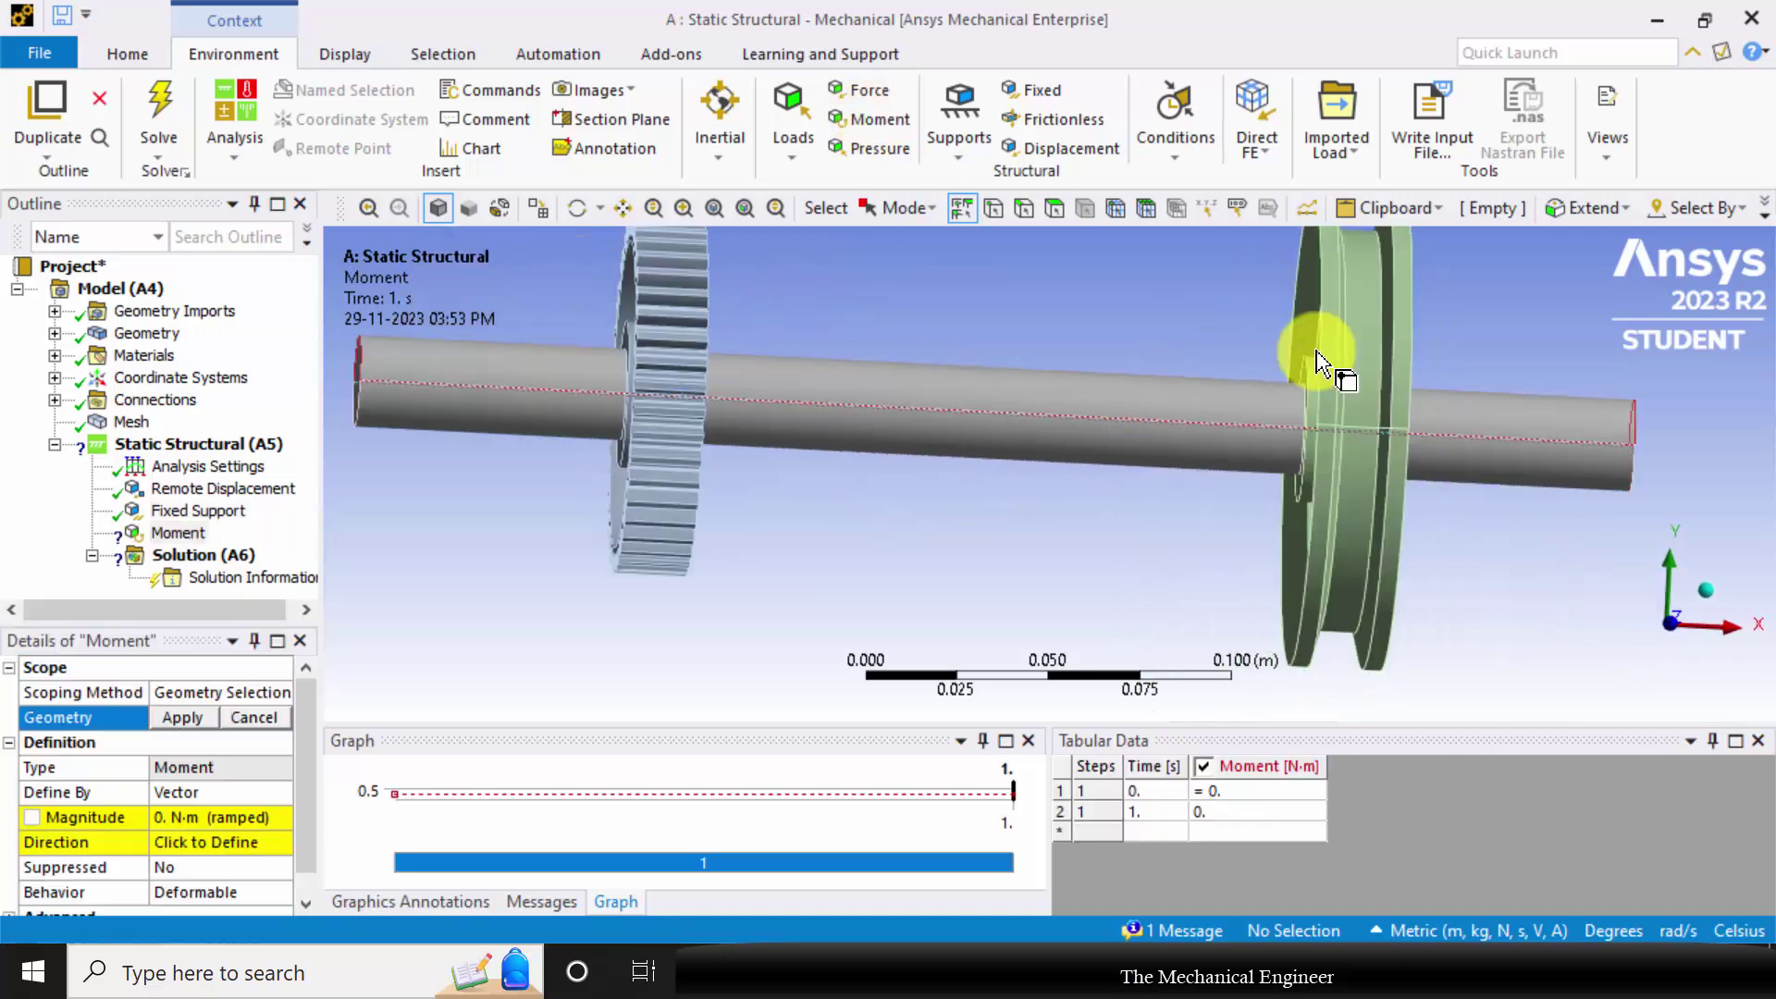
{"action": "left_click", "coordinate": [1358, 305]}
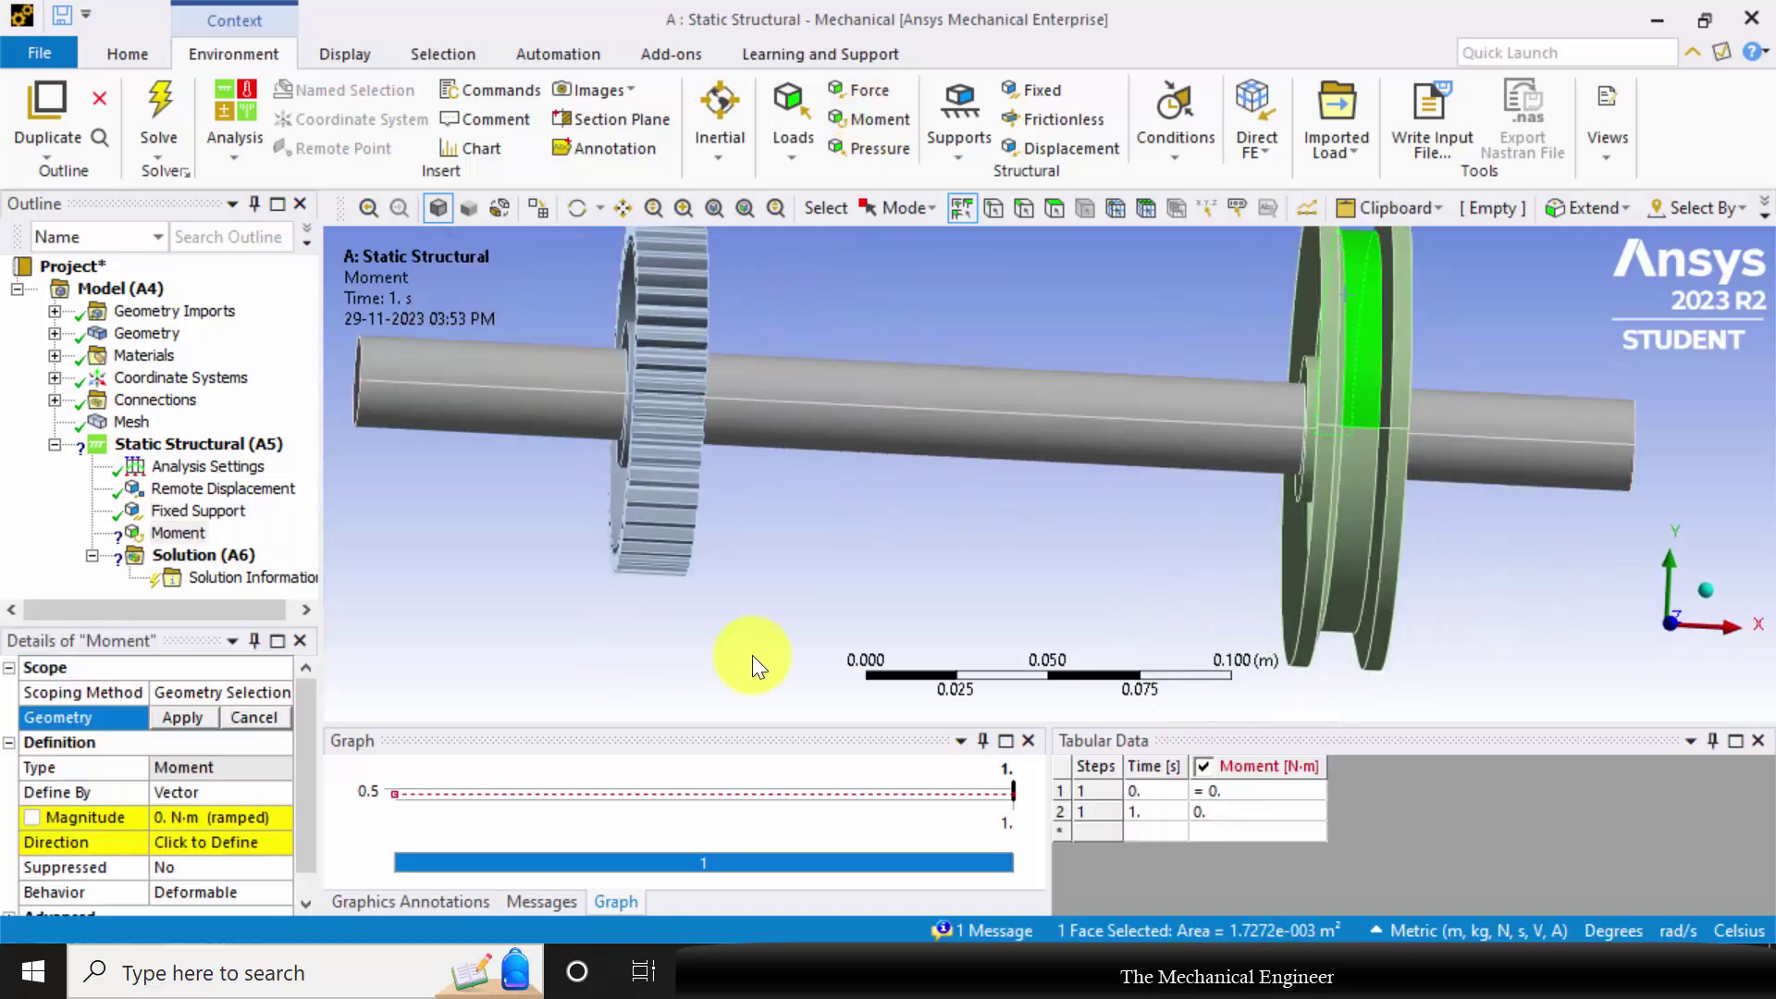
{"action": "left_click", "coordinate": [181, 721]}
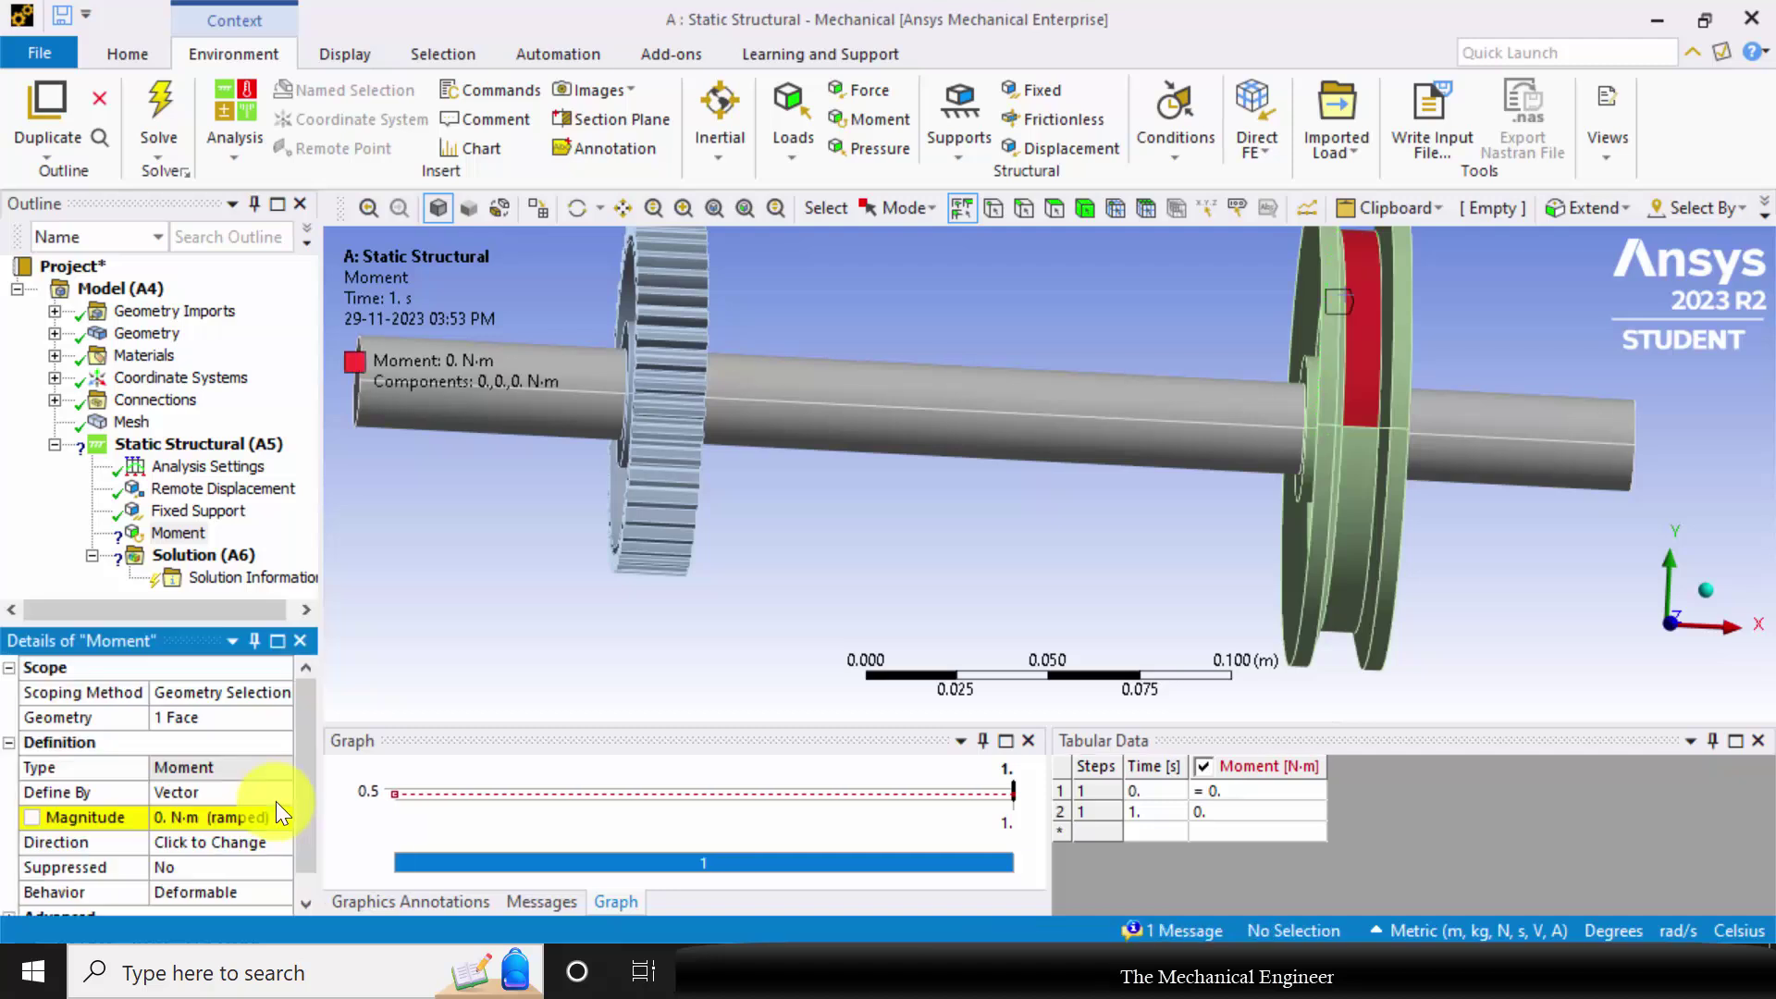
- Define the moment by components with an X component of 25 N·m
{"action": "left_click", "coordinate": [277, 799]}
{"action": "left_click", "coordinate": [279, 792]}
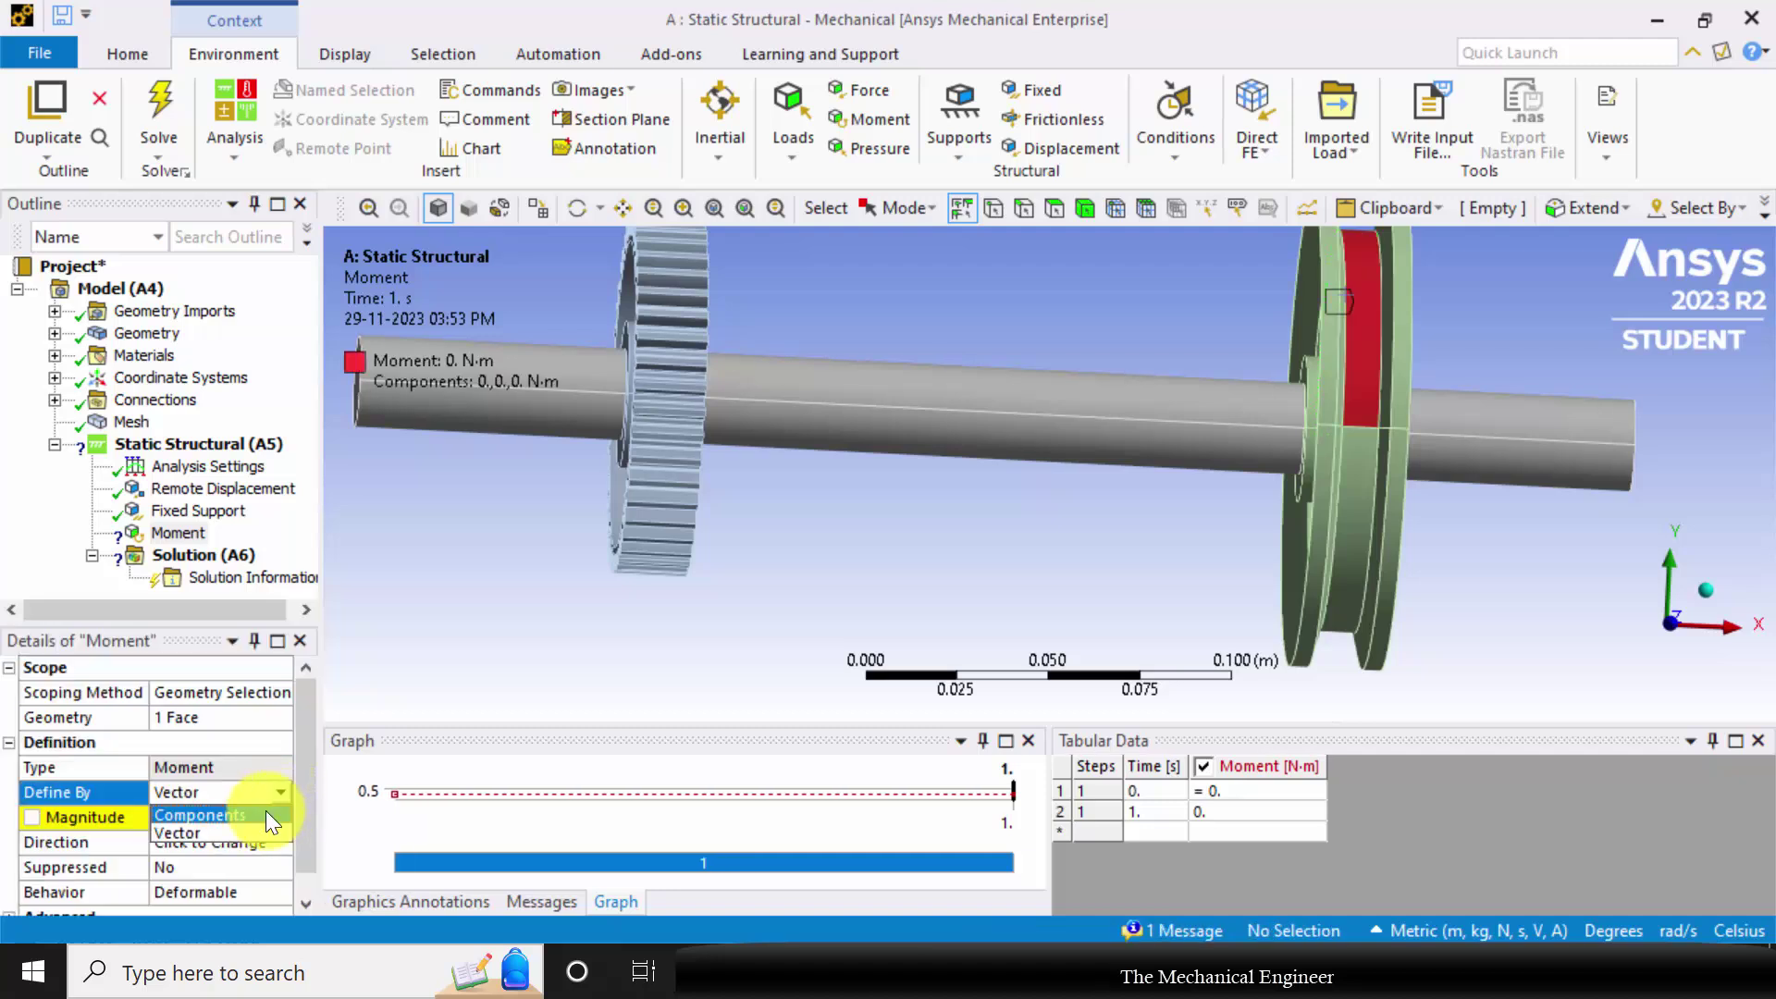
{"action": "left_click", "coordinate": [265, 813]}
{"action": "scroll", "coordinate": [310, 754], "scroll_direction": "down", "scroll_amount": 1}
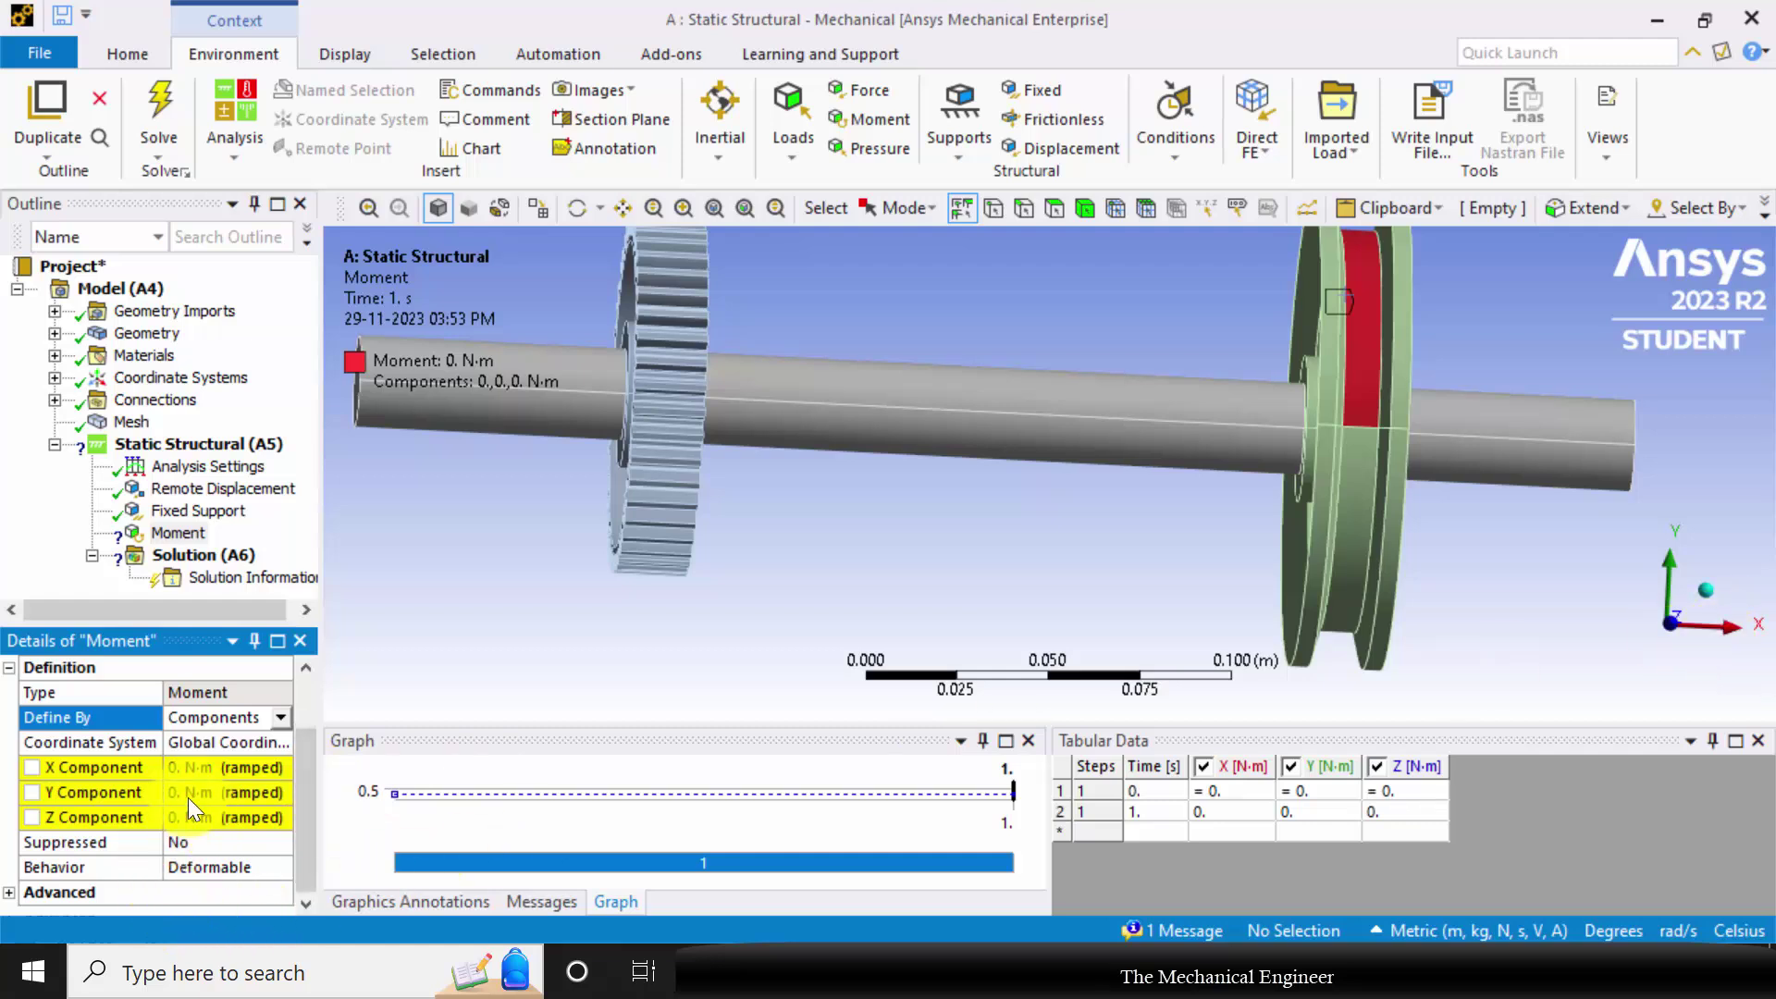
{"action": "left_click", "coordinate": [187, 769]}
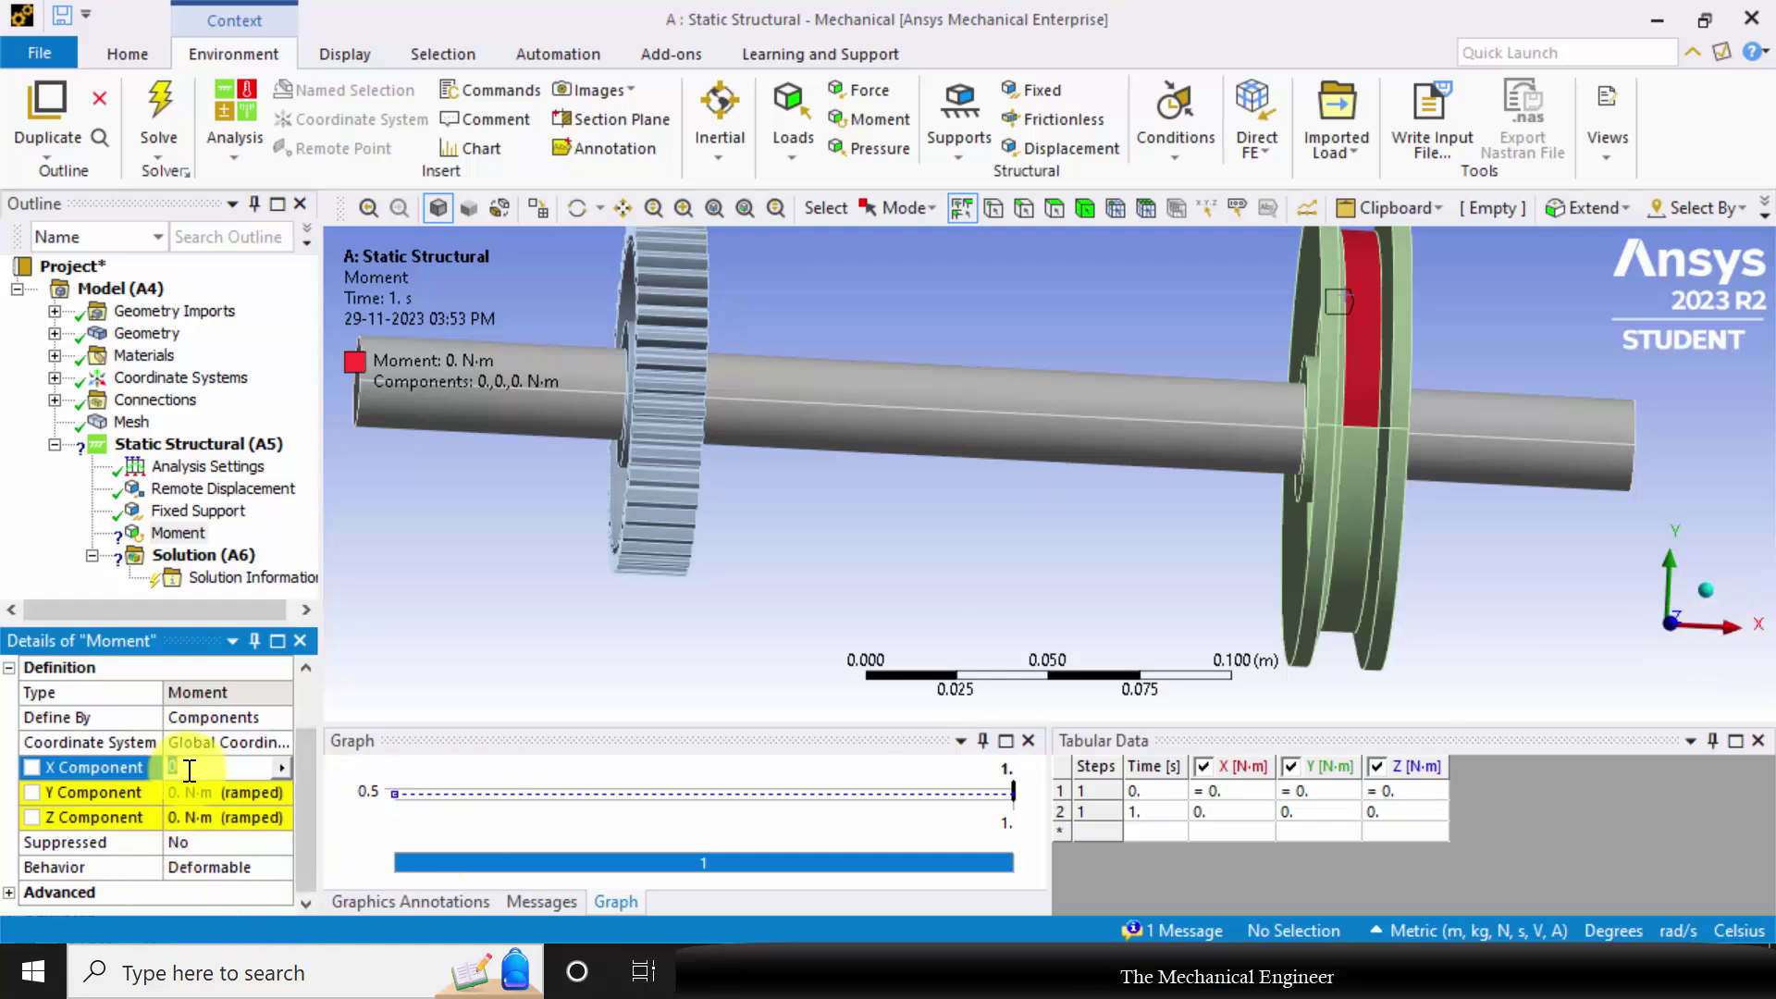
{"action": "type", "text": "25"}
{"action": "key", "text": "Return"}
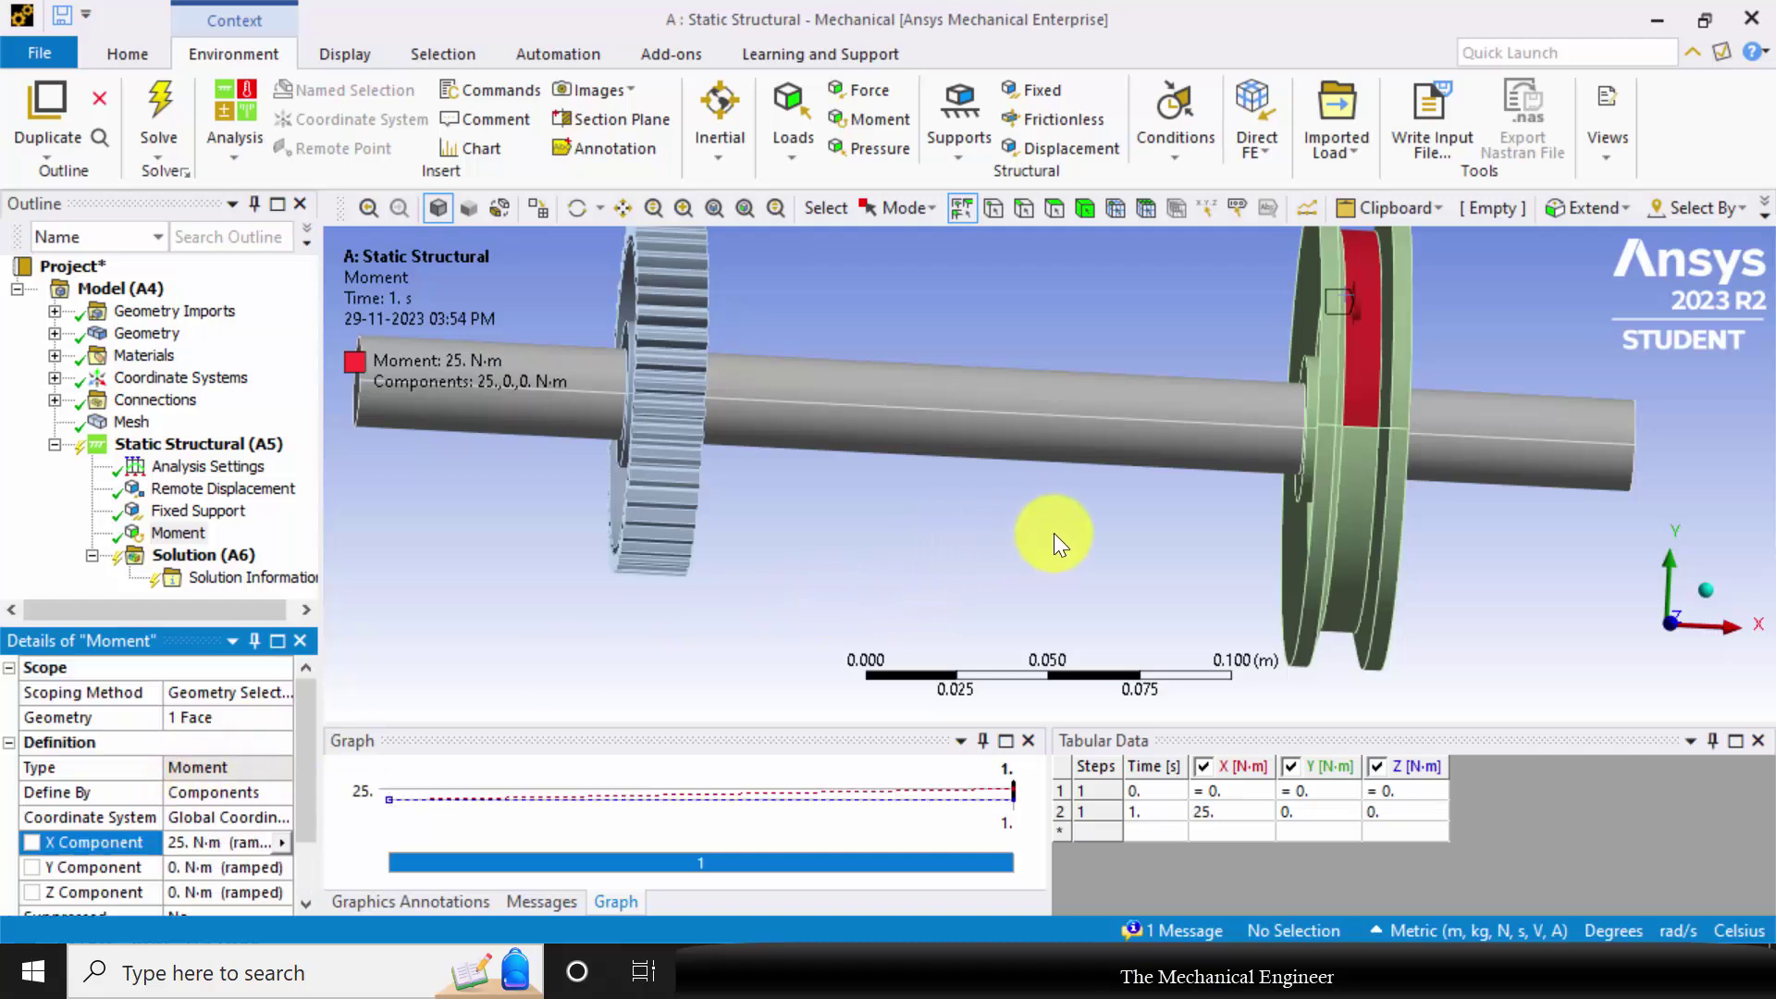
{"action": "middle_click_drag", "start_coordinate": [1059, 531], "coordinate": [1179, 349]}
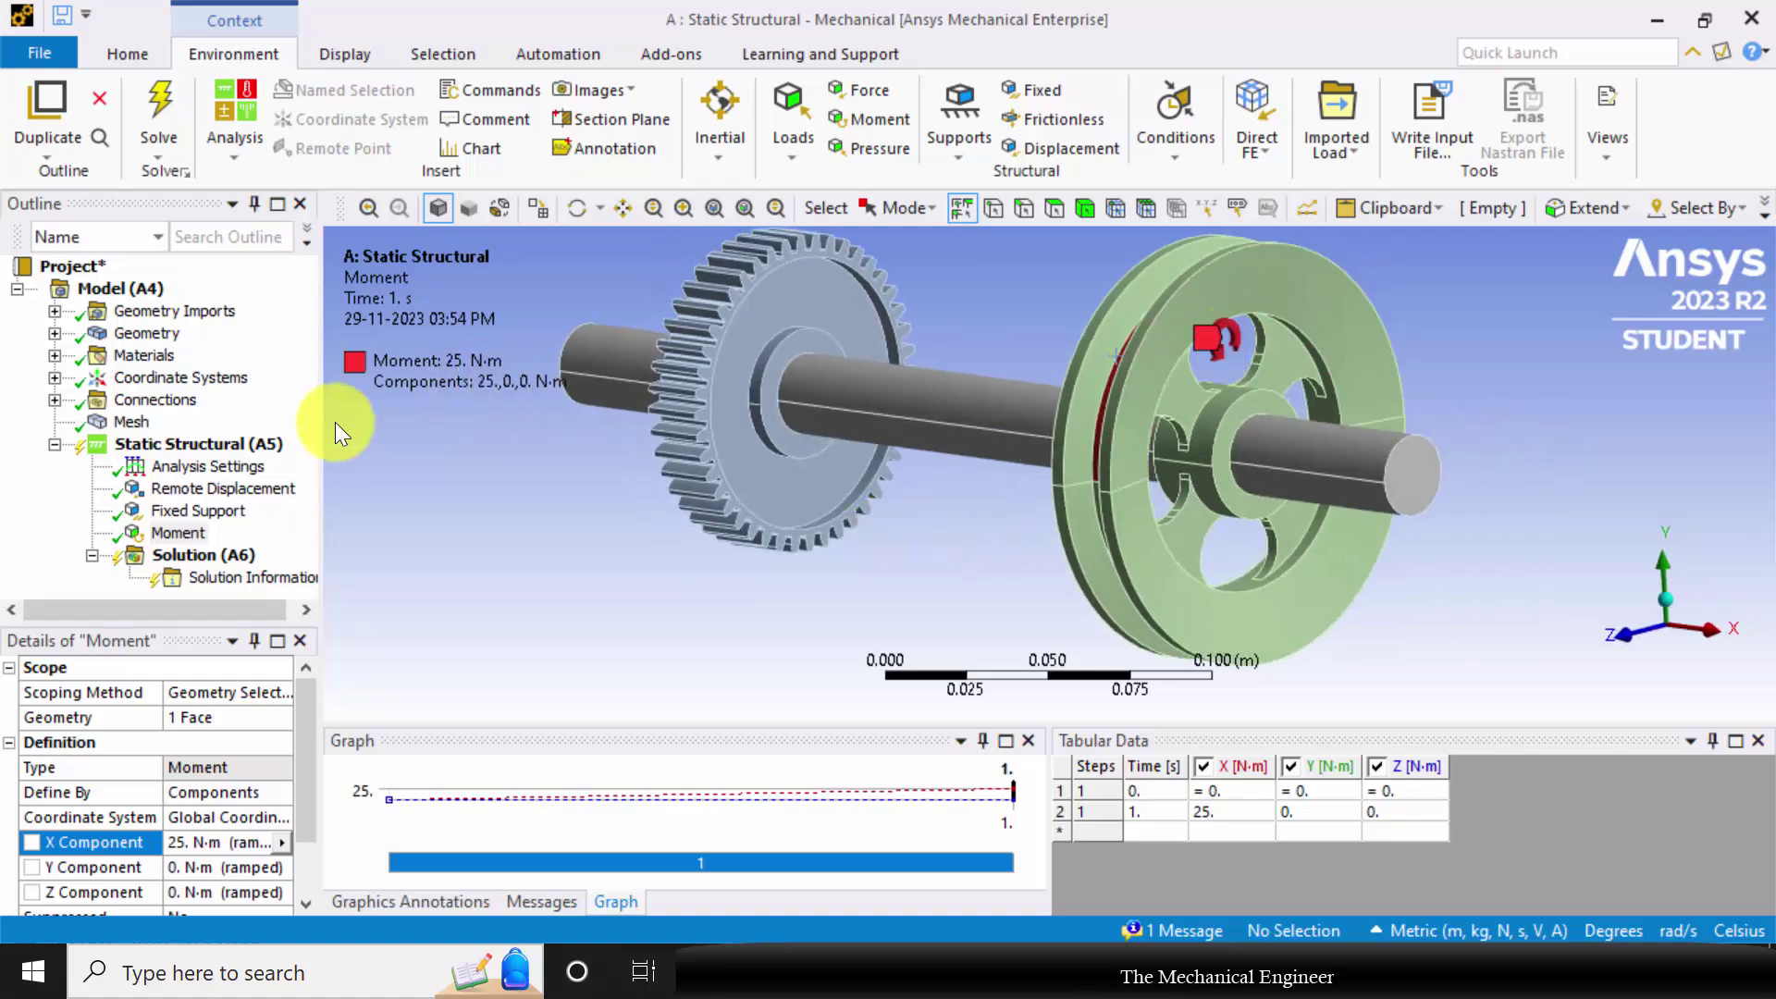
- Add Equivalent Stress and Total Deformation results under the Solution
{"action": "right_click", "coordinate": [218, 556]}
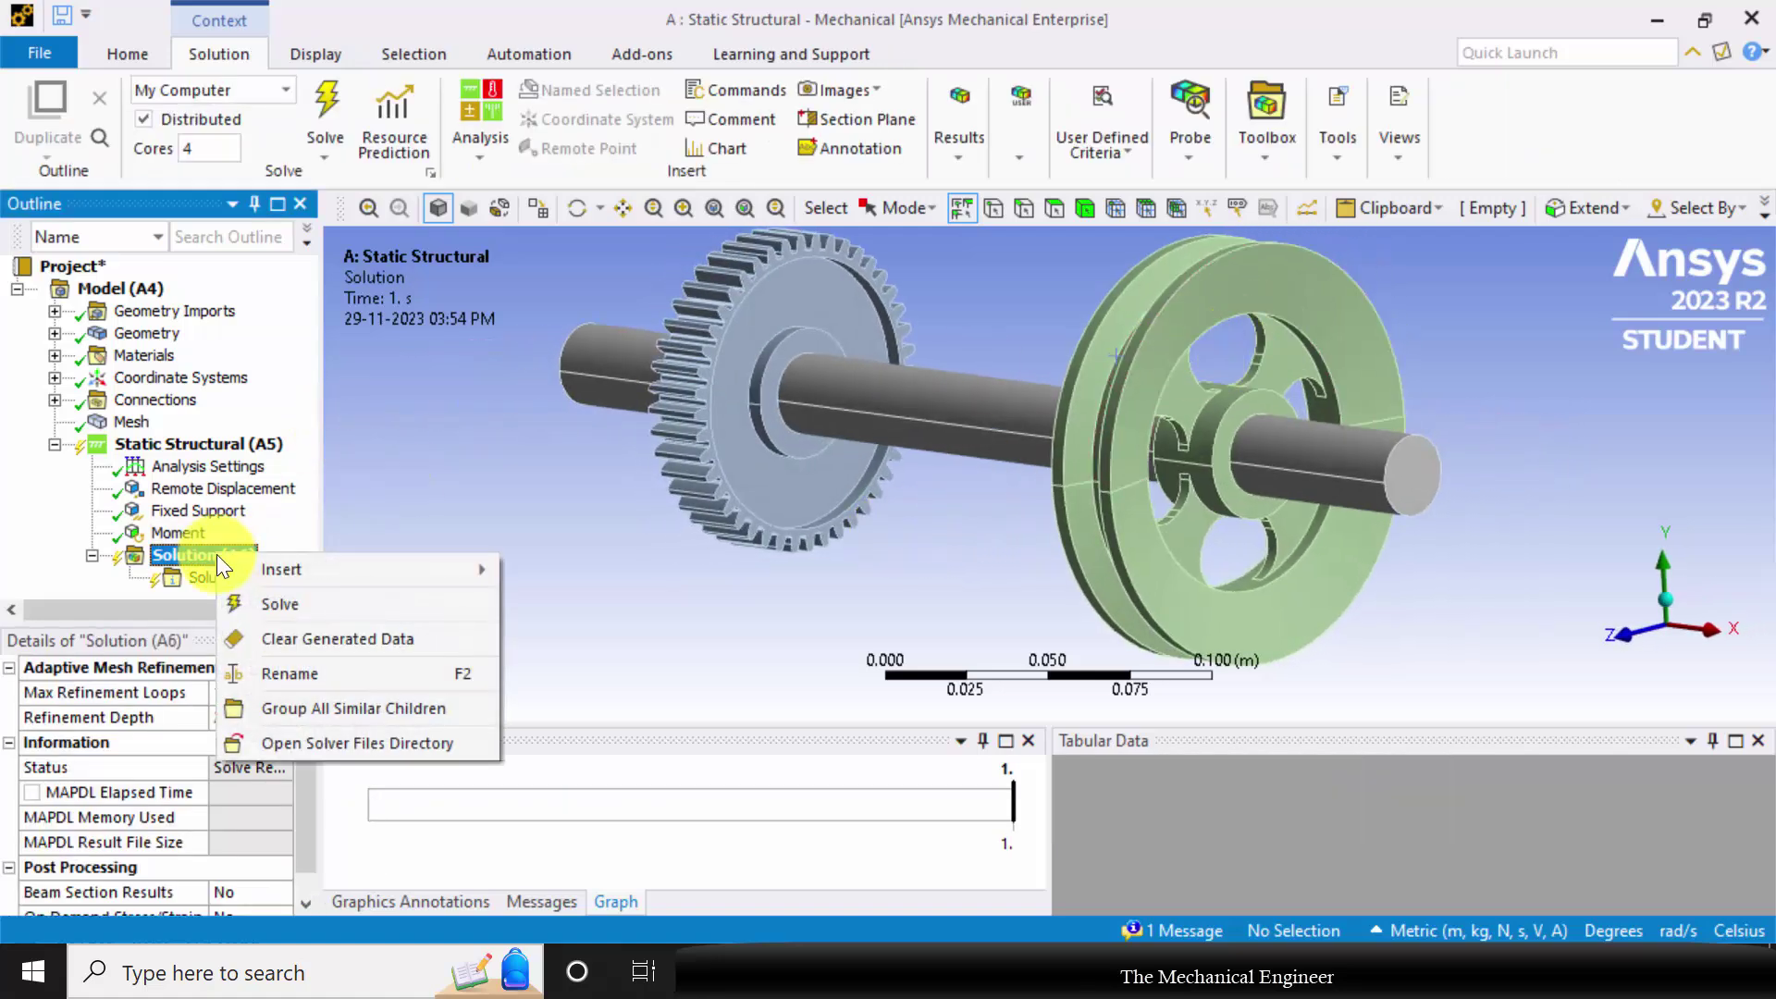
{"action": "mouse_move", "coordinate": [379, 573]}
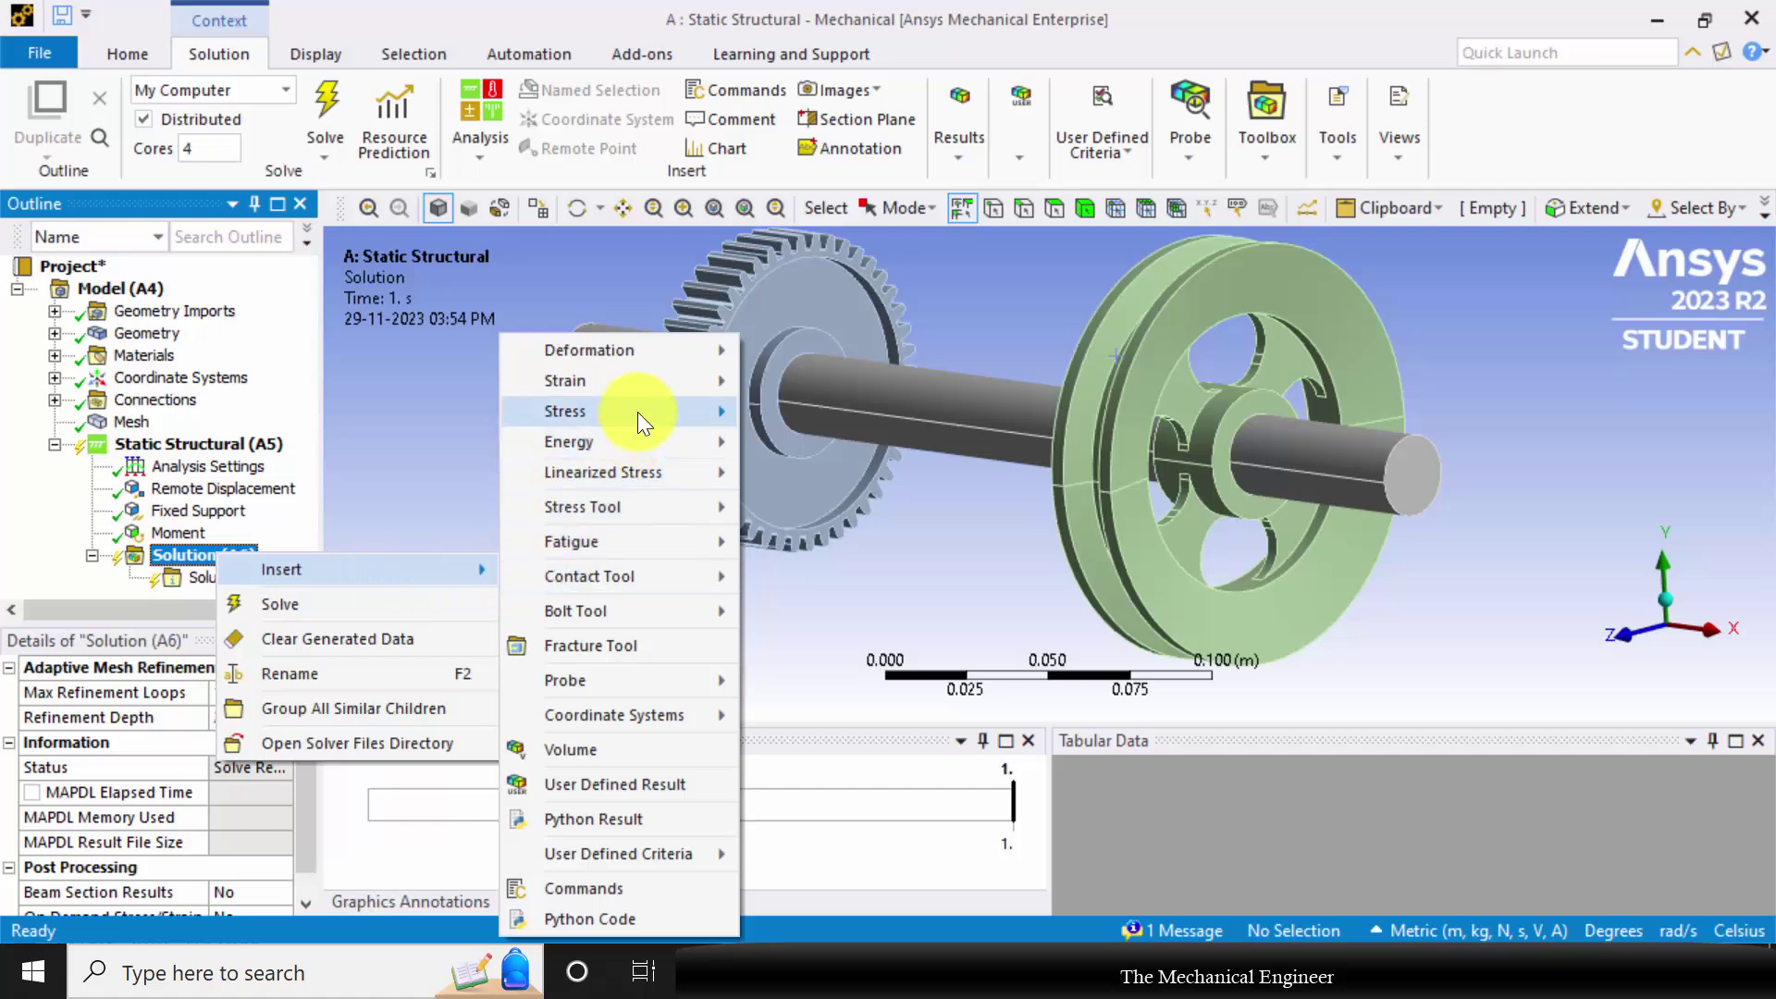
{"action": "left_click", "coordinate": [557, 494]}
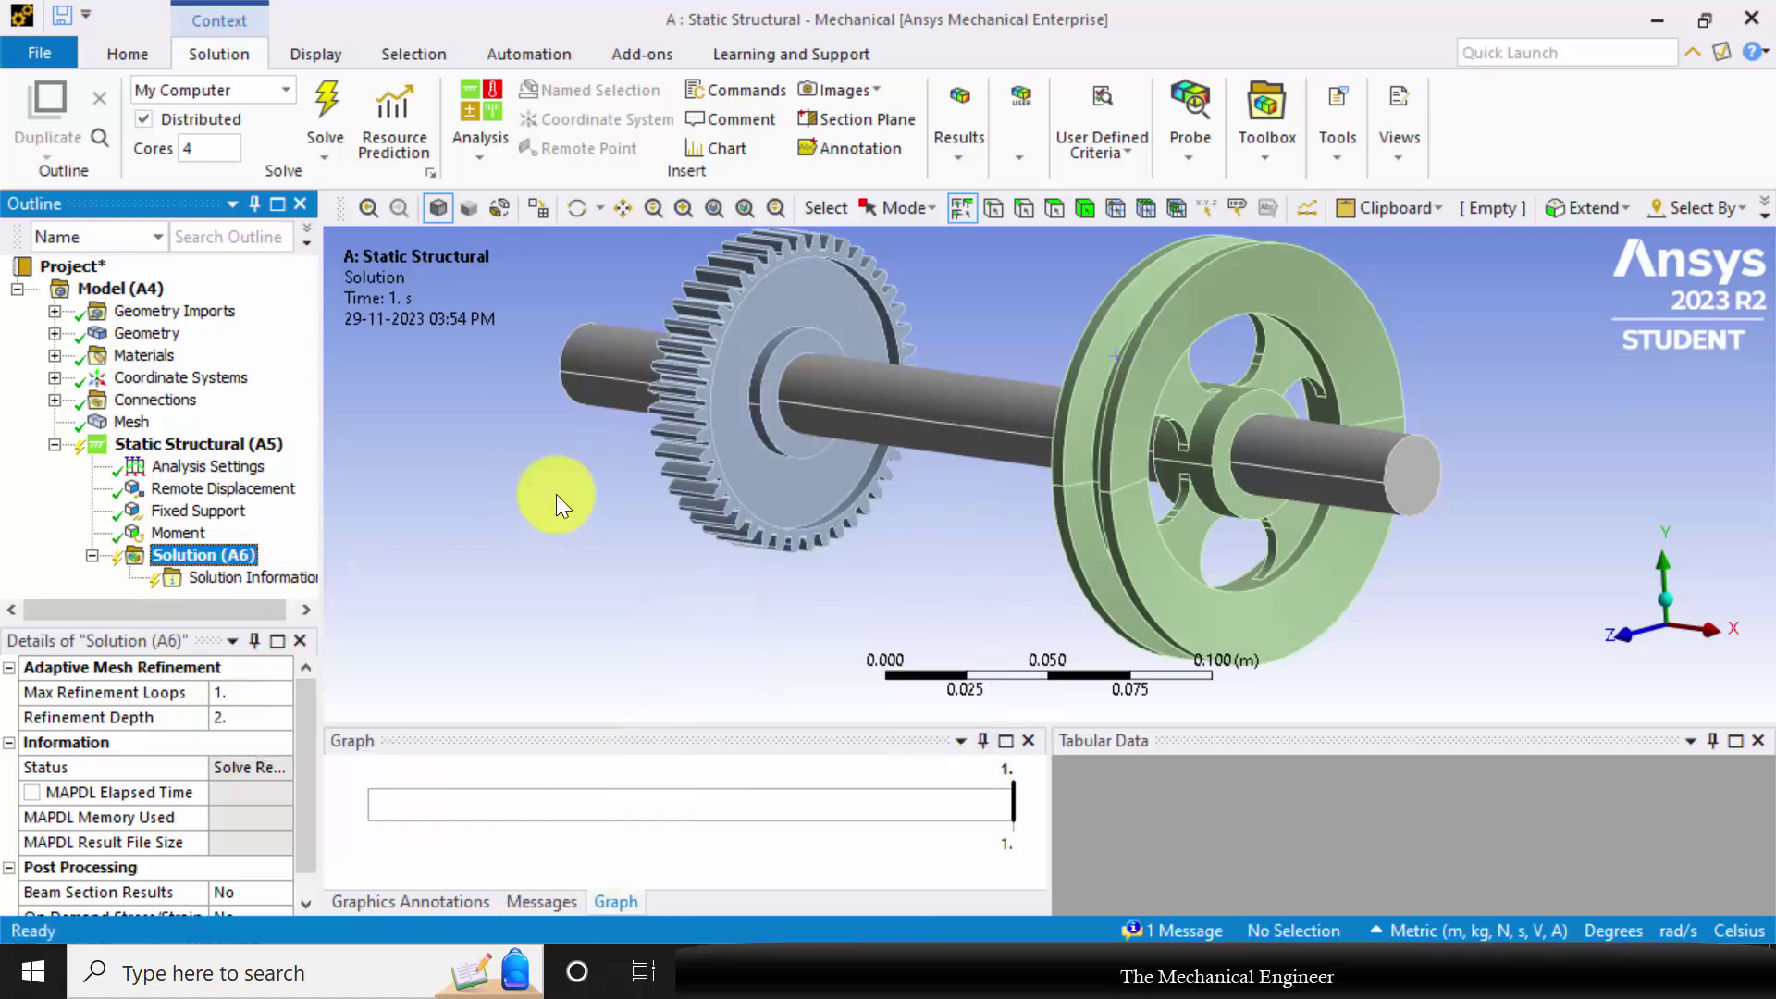
{"action": "right_click", "coordinate": [215, 535]}
{"action": "mouse_move", "coordinate": [385, 544]}
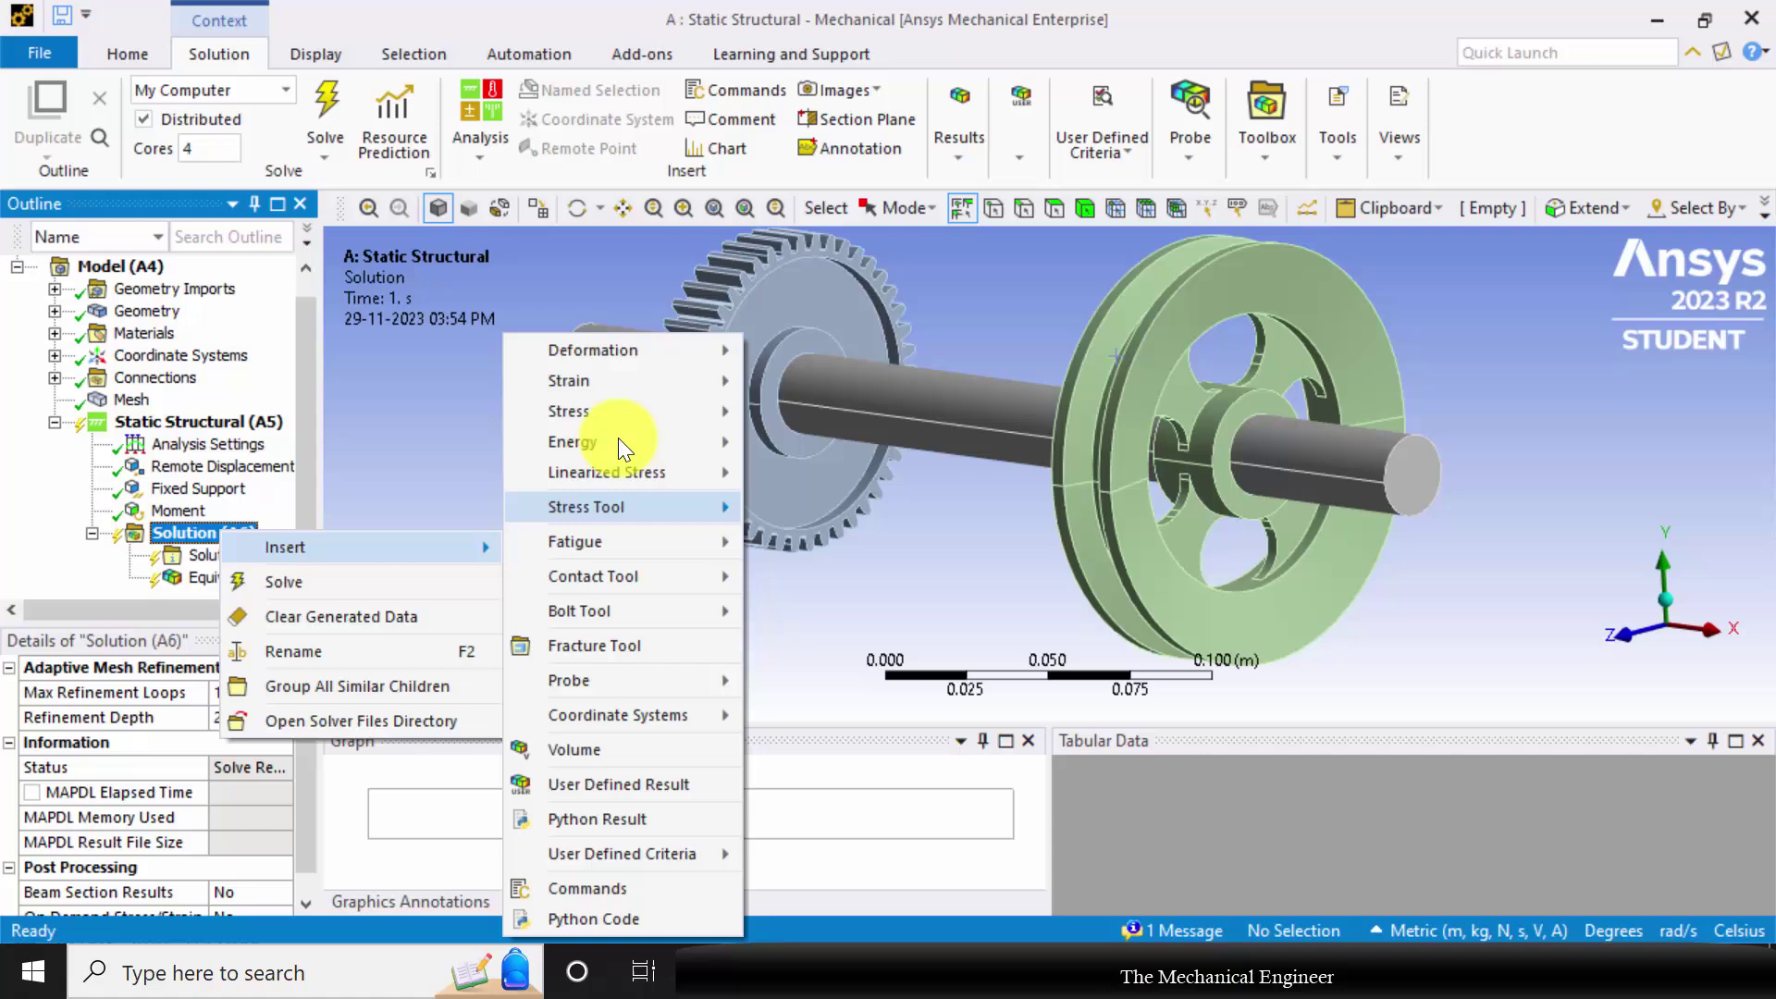
{"action": "mouse_move", "coordinate": [688, 353]}
{"action": "left_click", "coordinate": [802, 343]}
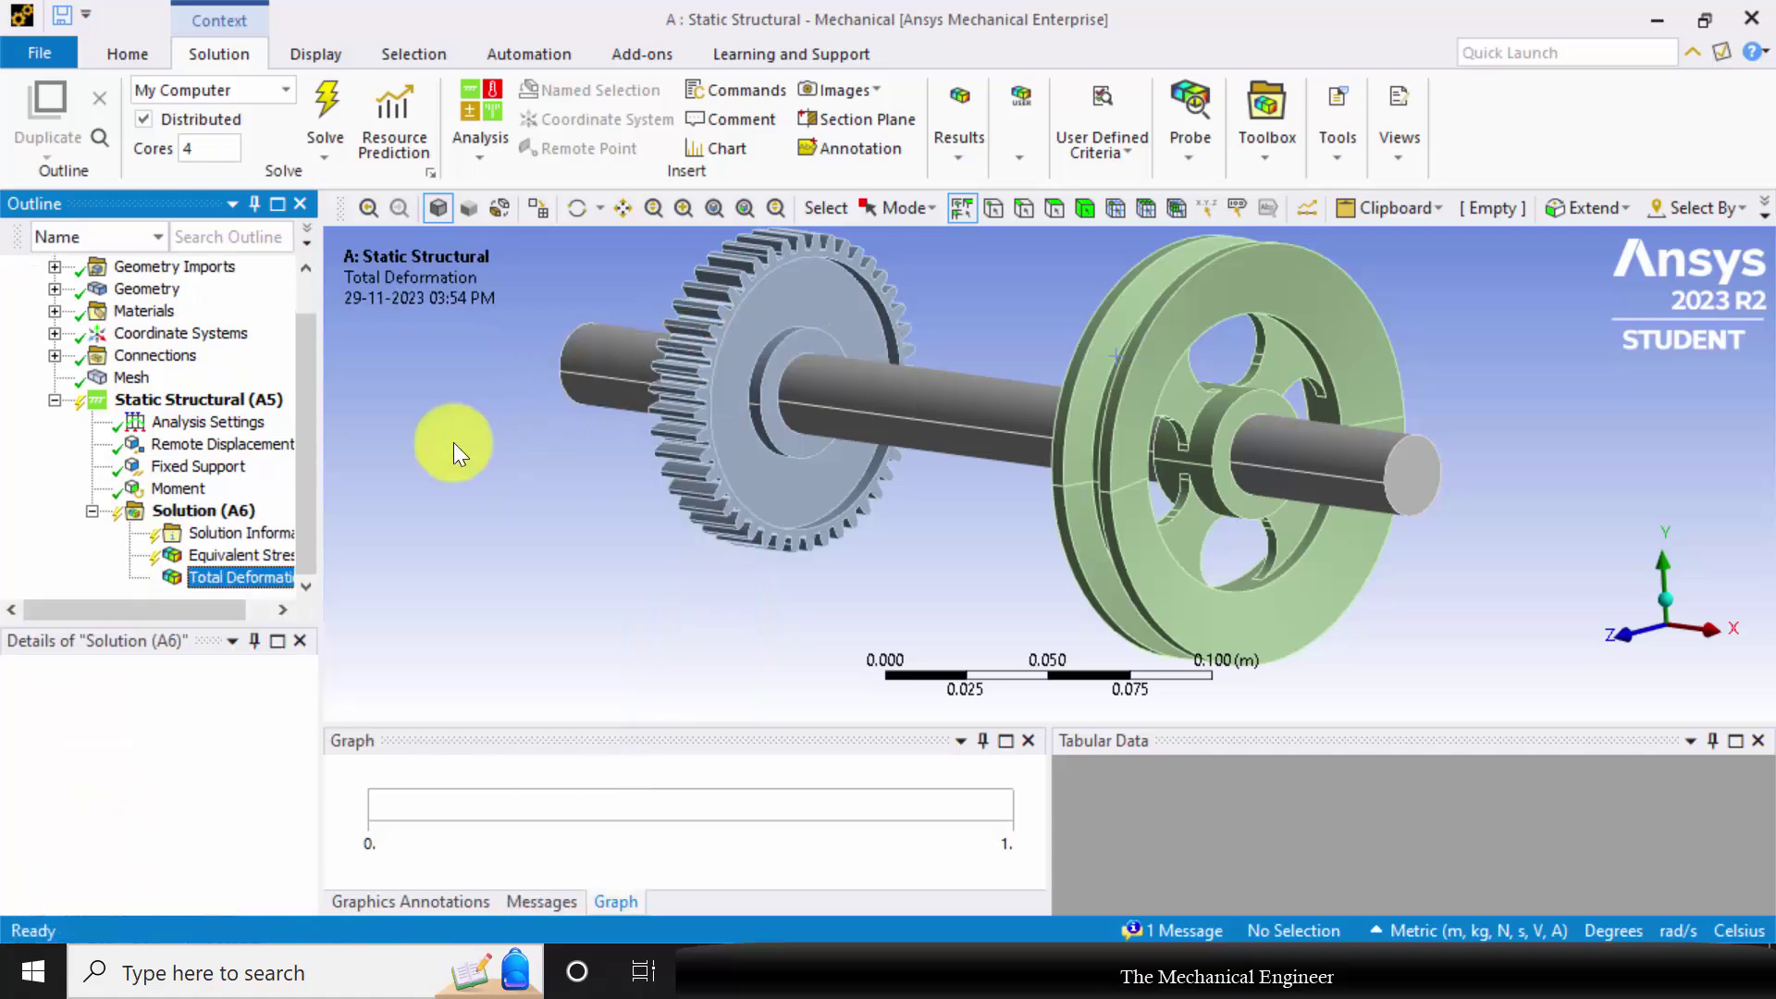
- Add a Max Equivalent Stress tool and expand it to show its Safety Factor
{"action": "right_click", "coordinate": [217, 520]}
{"action": "mouse_move", "coordinate": [429, 519]}
{"action": "mouse_move", "coordinate": [653, 505]}
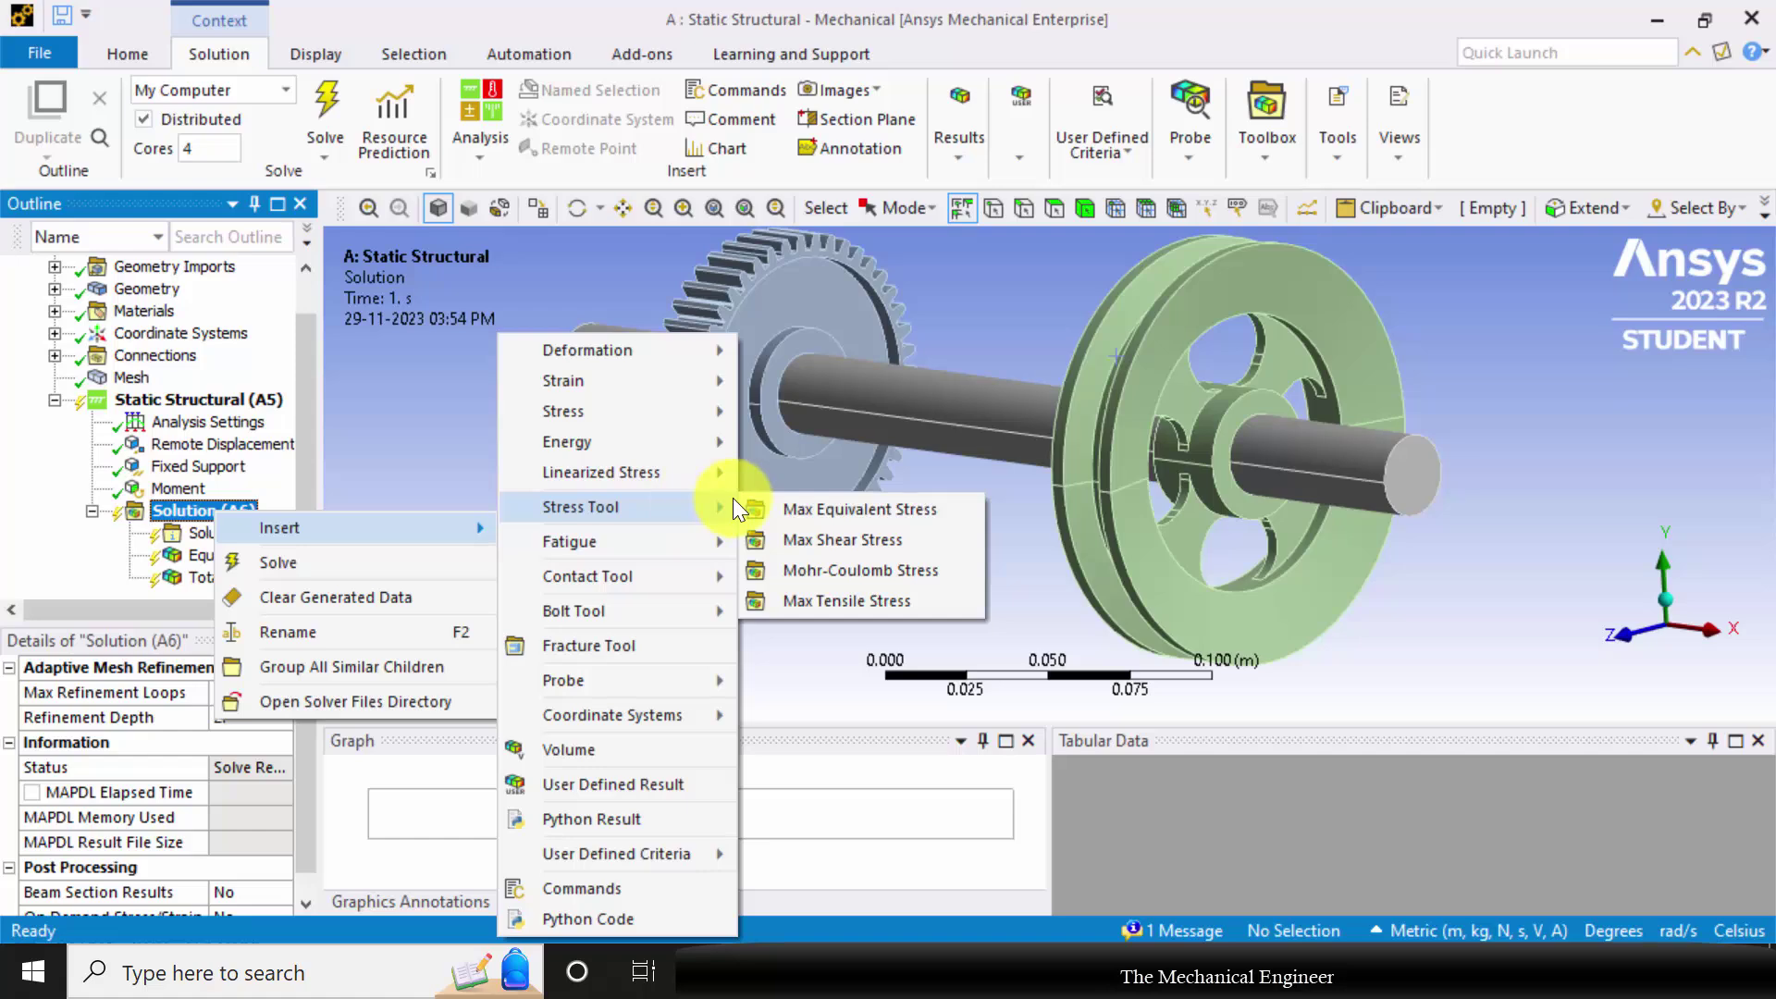
{"action": "left_click", "coordinate": [799, 508]}
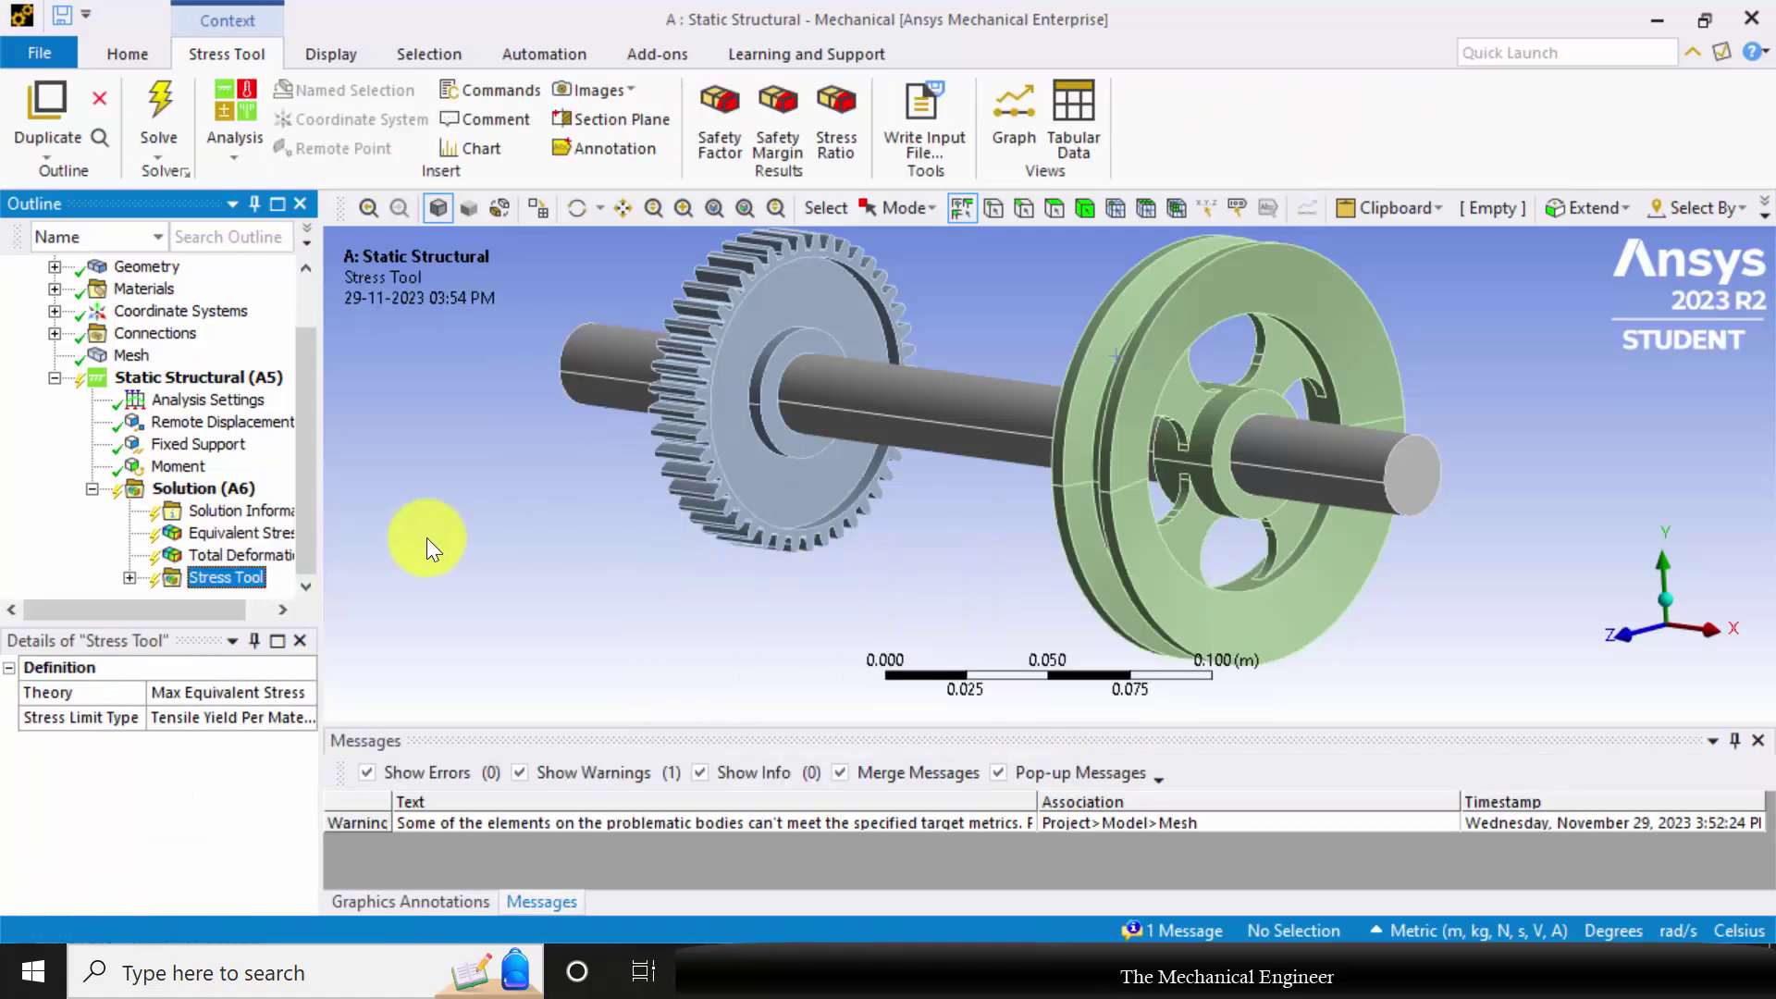
{"action": "left_click", "coordinate": [130, 577]}
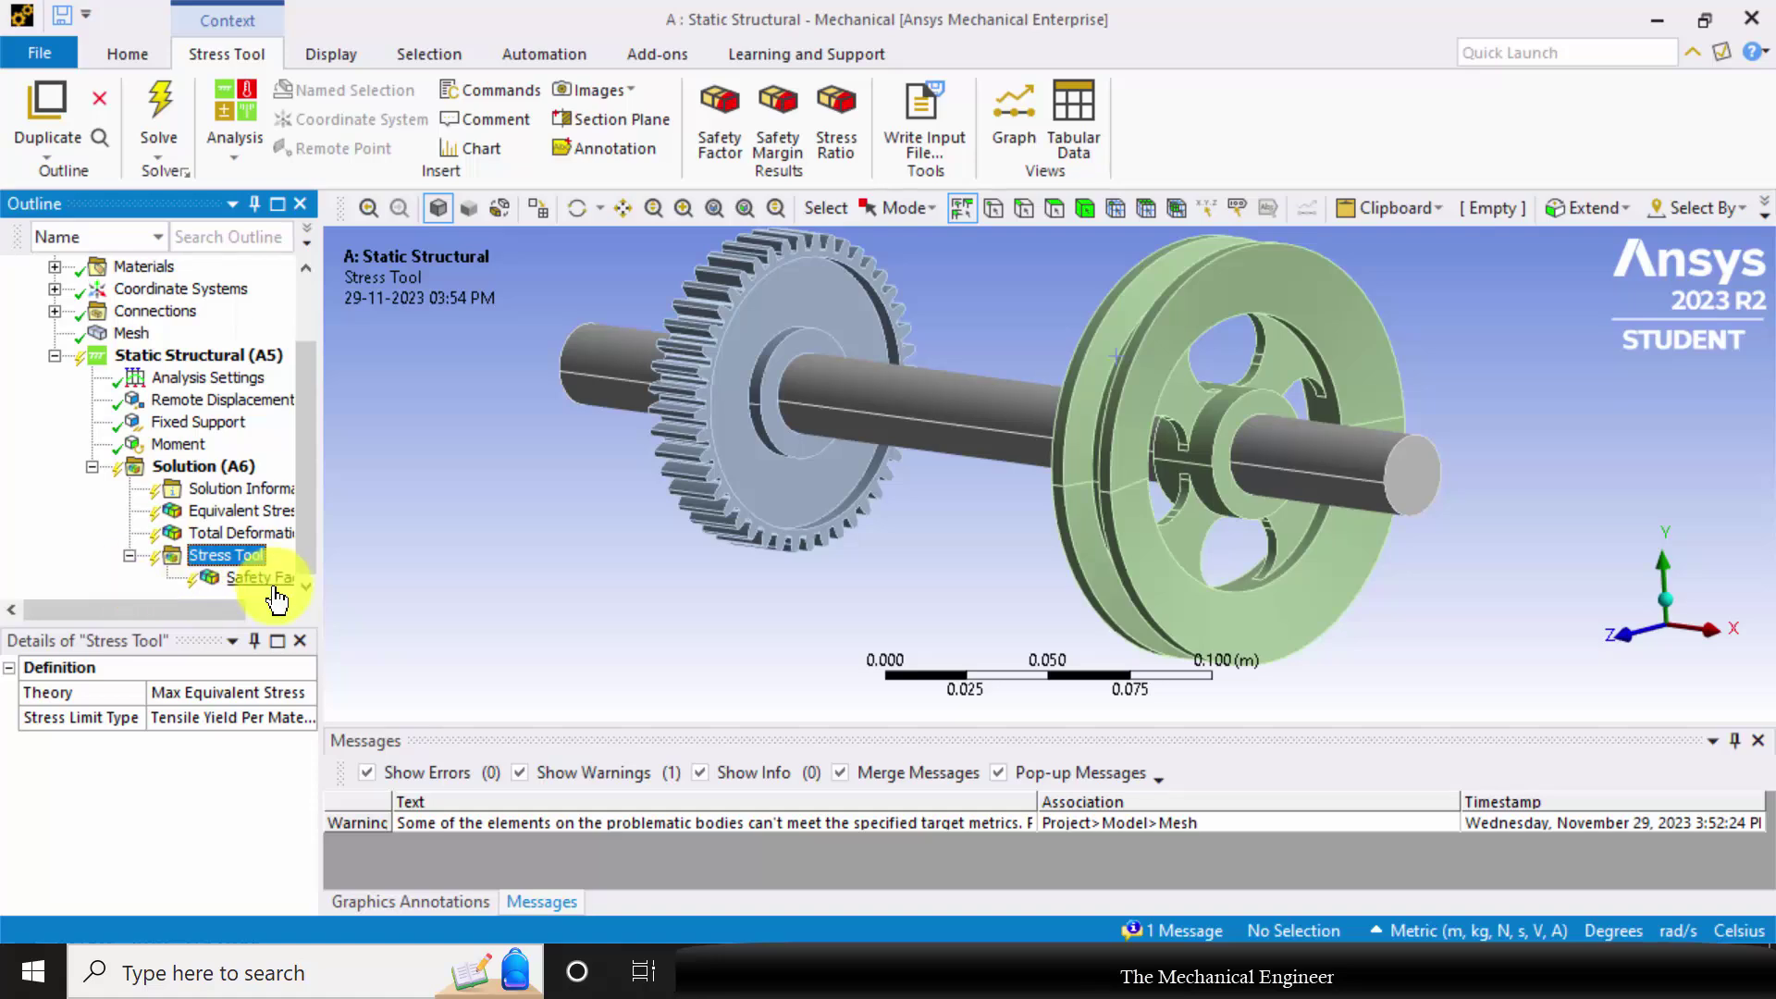
{"action": "left_click", "coordinate": [192, 469]}
- Start solving the model with F5
{"action": "right_click", "coordinate": [218, 468]}
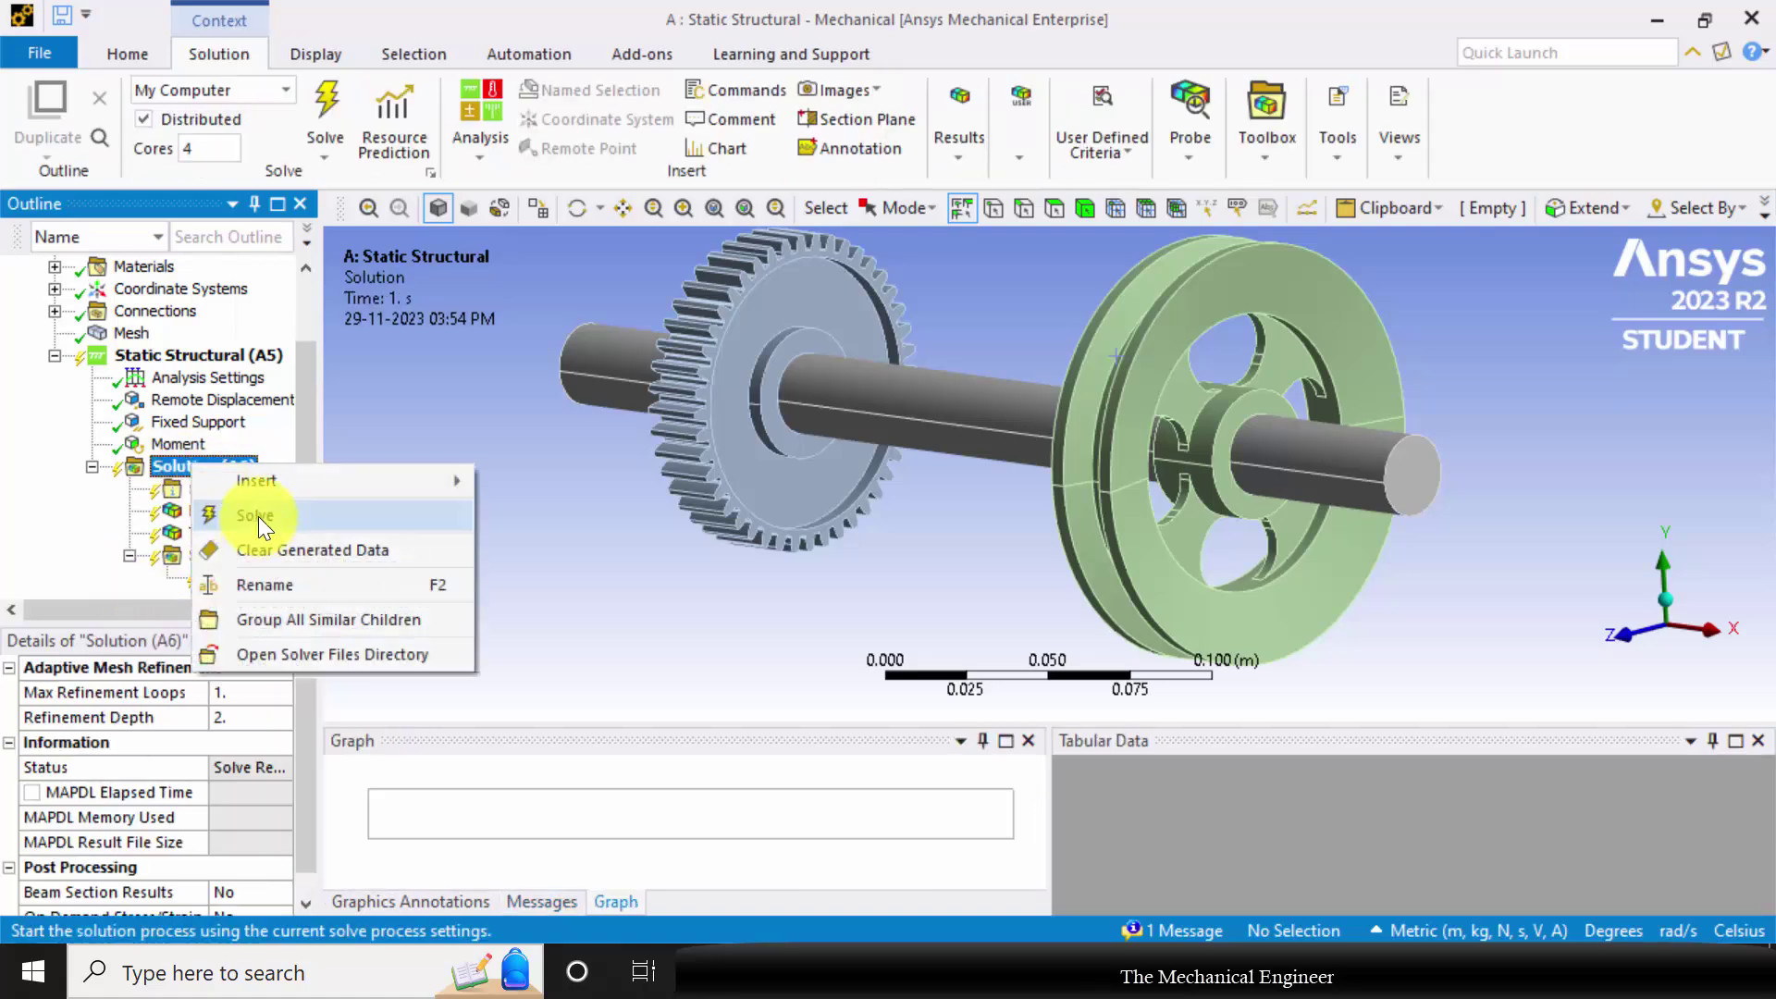
{"action": "key", "text": "Escape"}
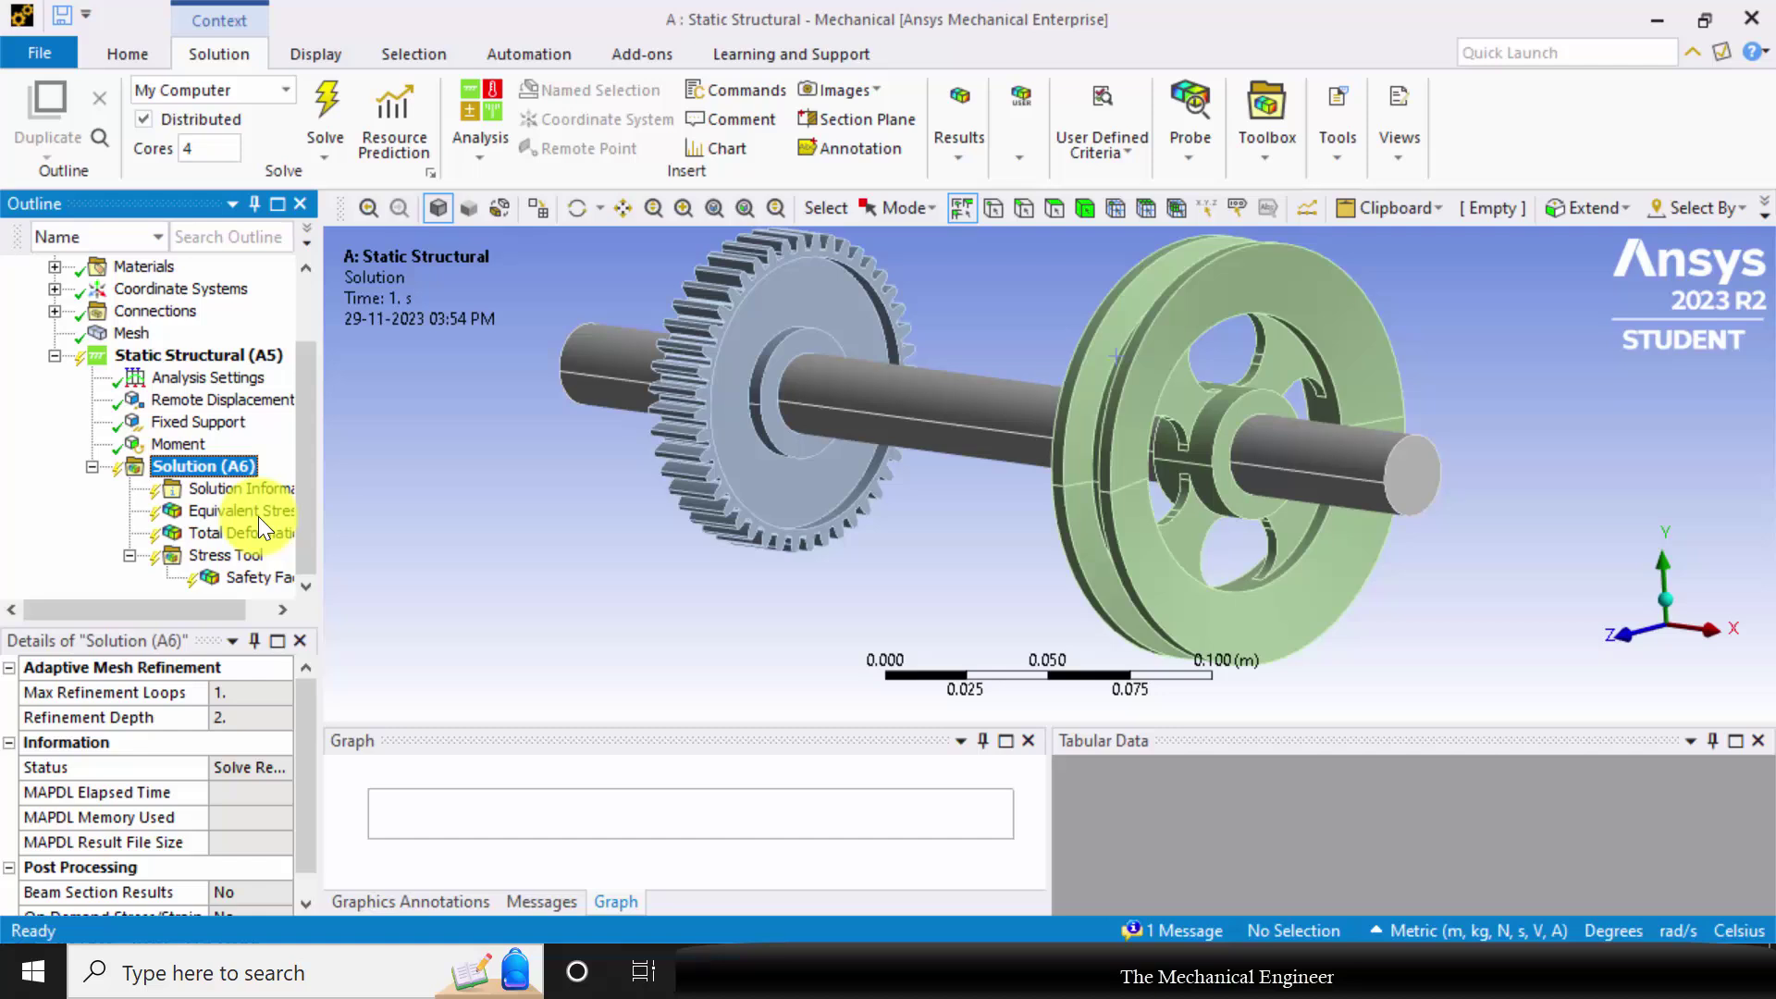
{"action": "key", "text": "F5"}
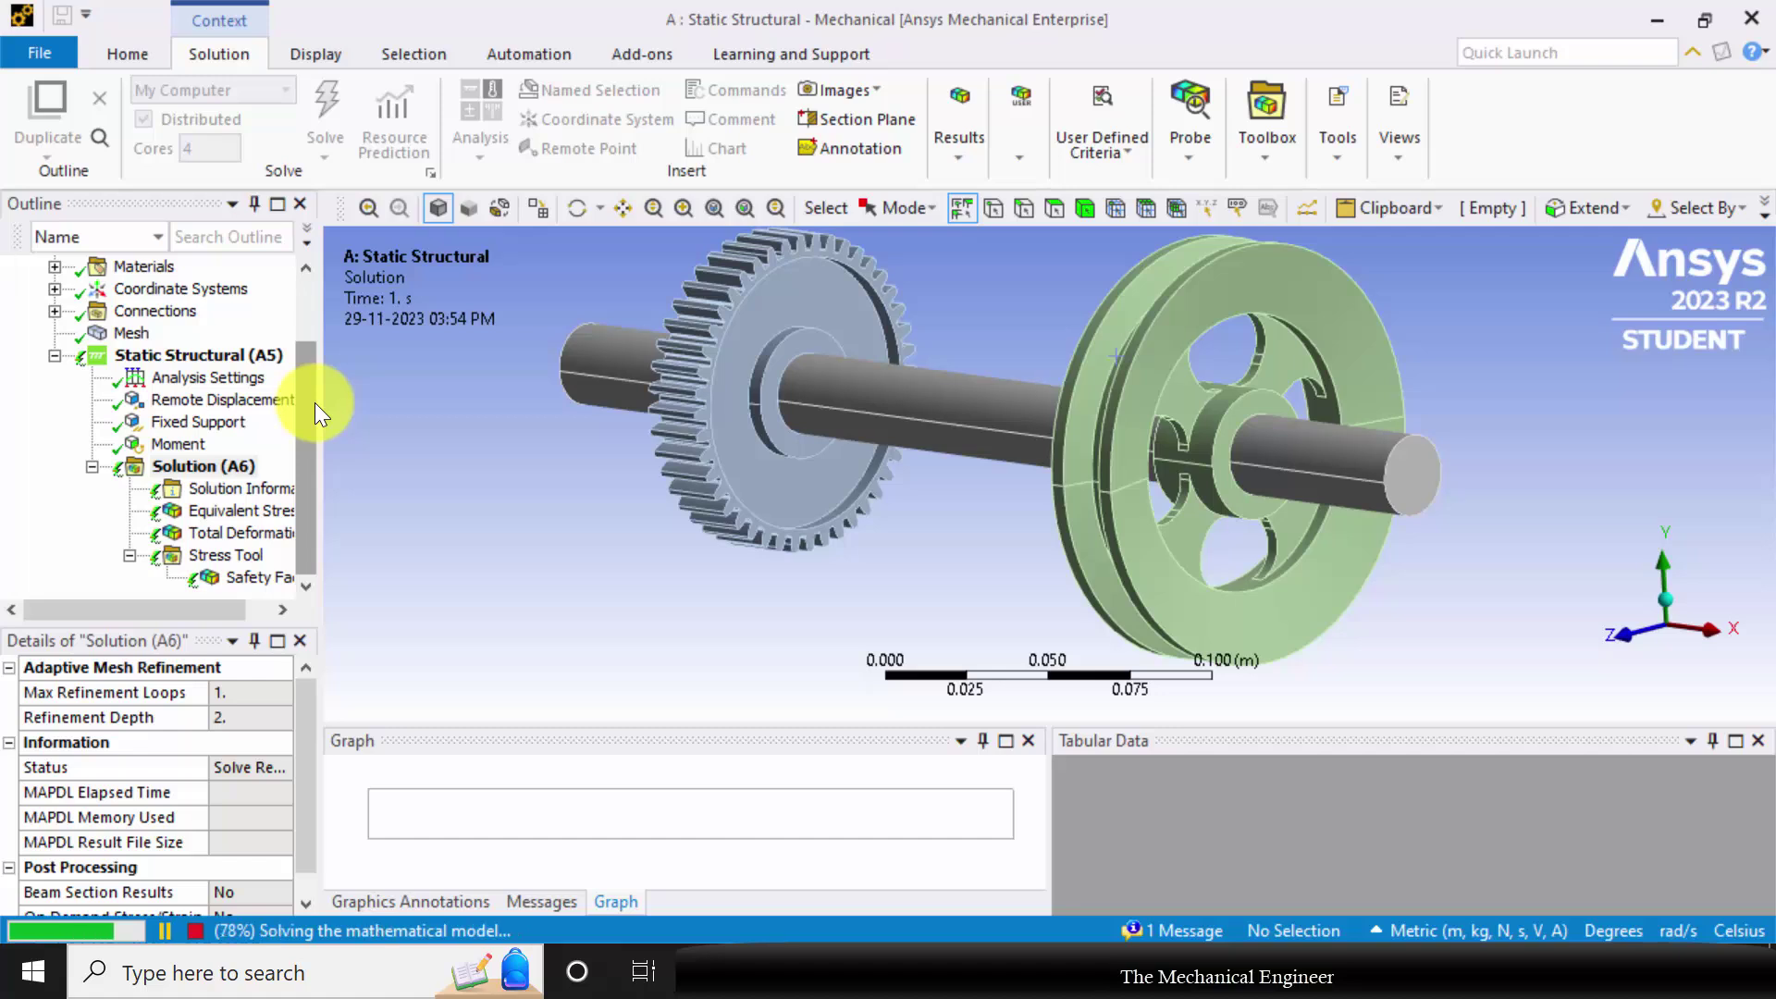
- Show Equivalent Stress, mark its 1.9029e8 Pa maximum on the gear, and animate it
{"action": "left_click", "coordinate": [231, 514]}
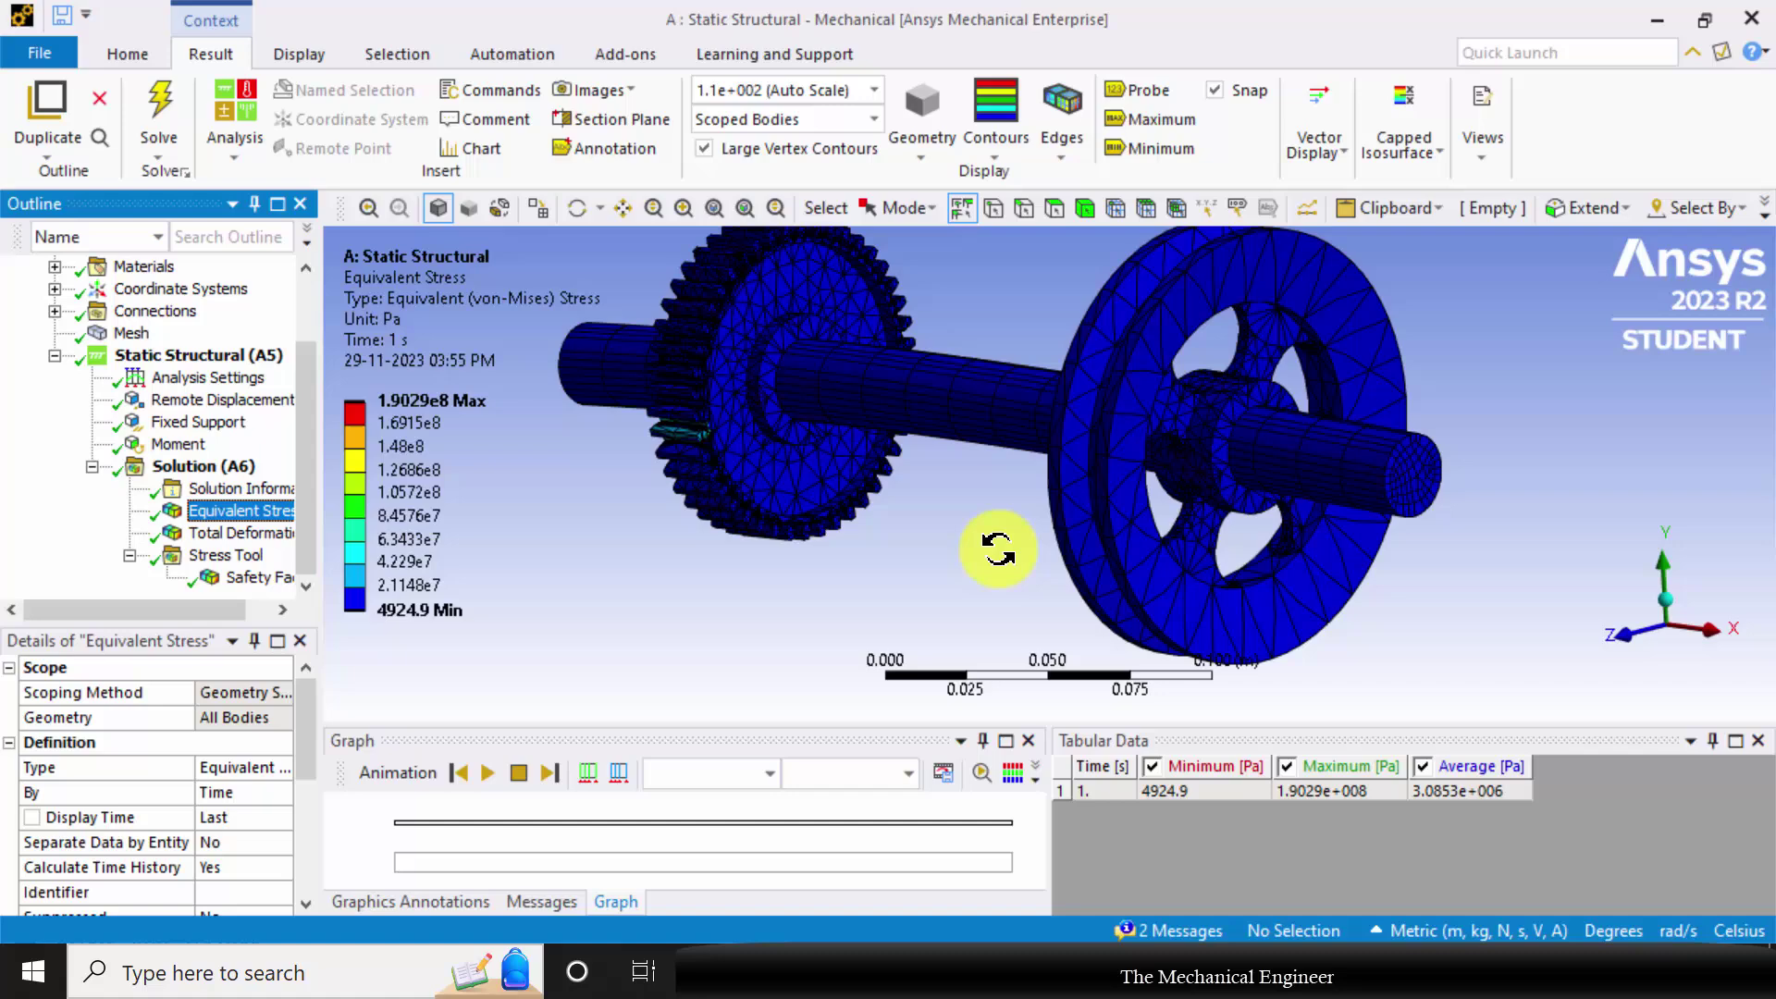
{"action": "middle_click_drag", "start_coordinate": [999, 543], "coordinate": [1105, 491]}
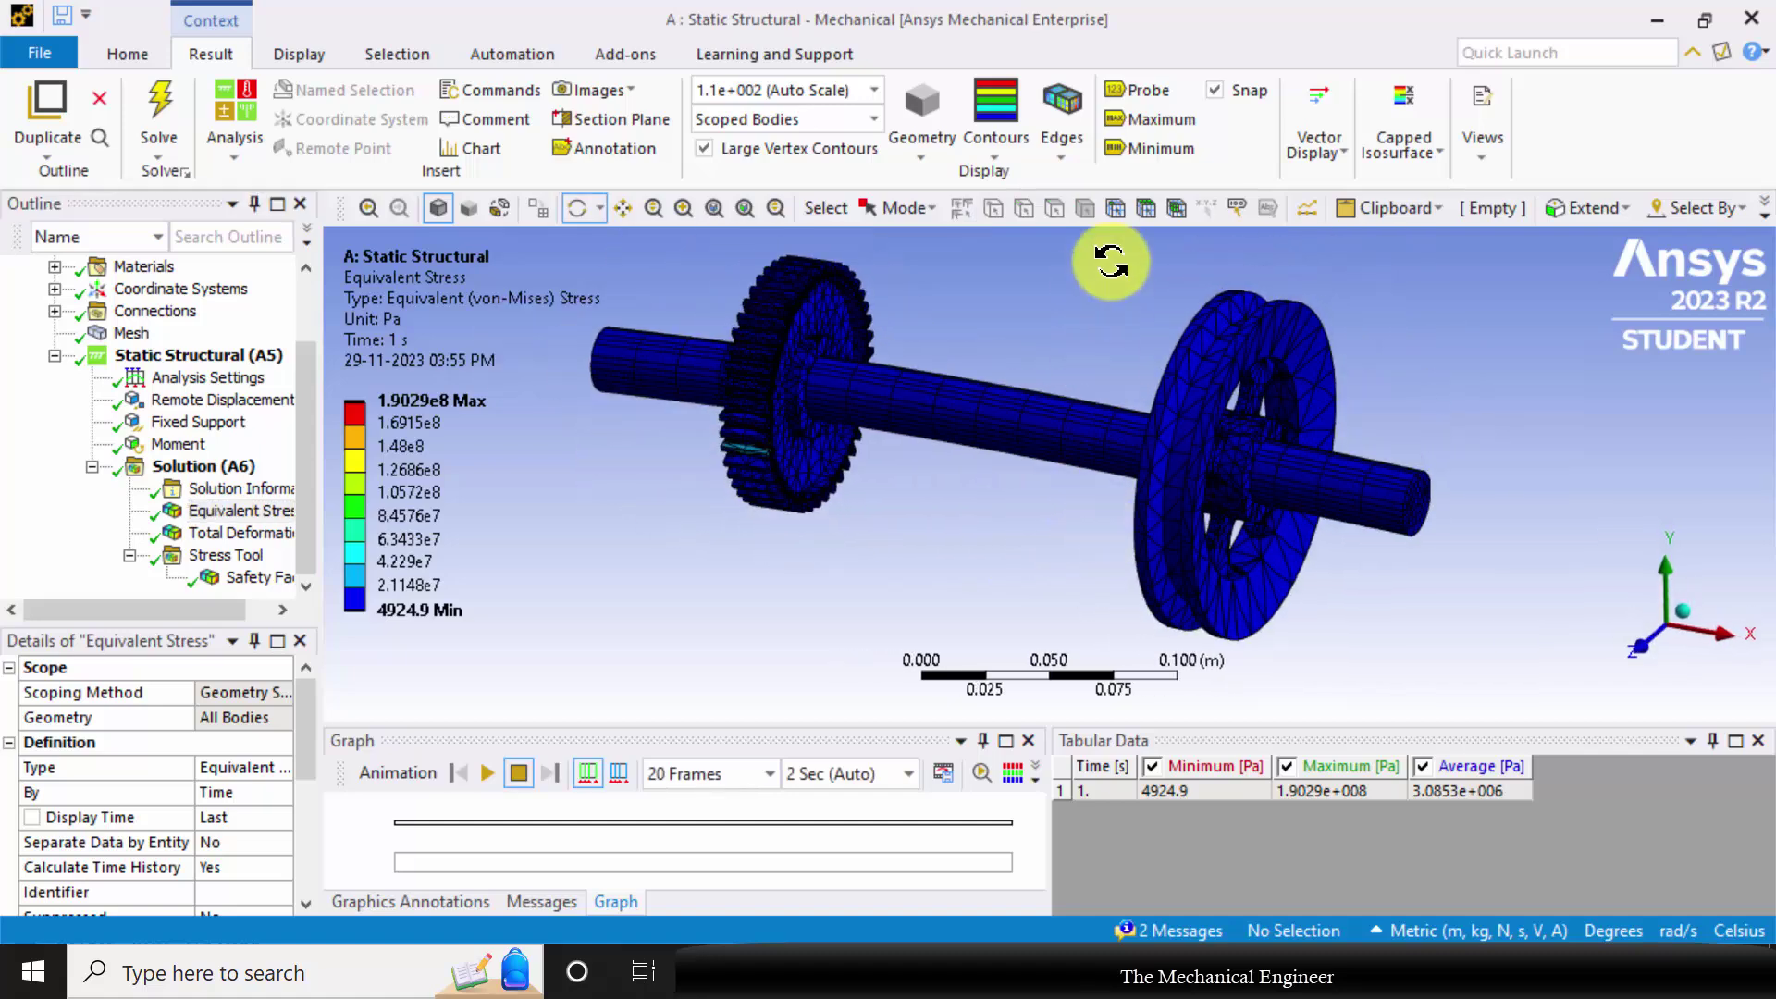
{"action": "left_click", "coordinate": [1151, 121]}
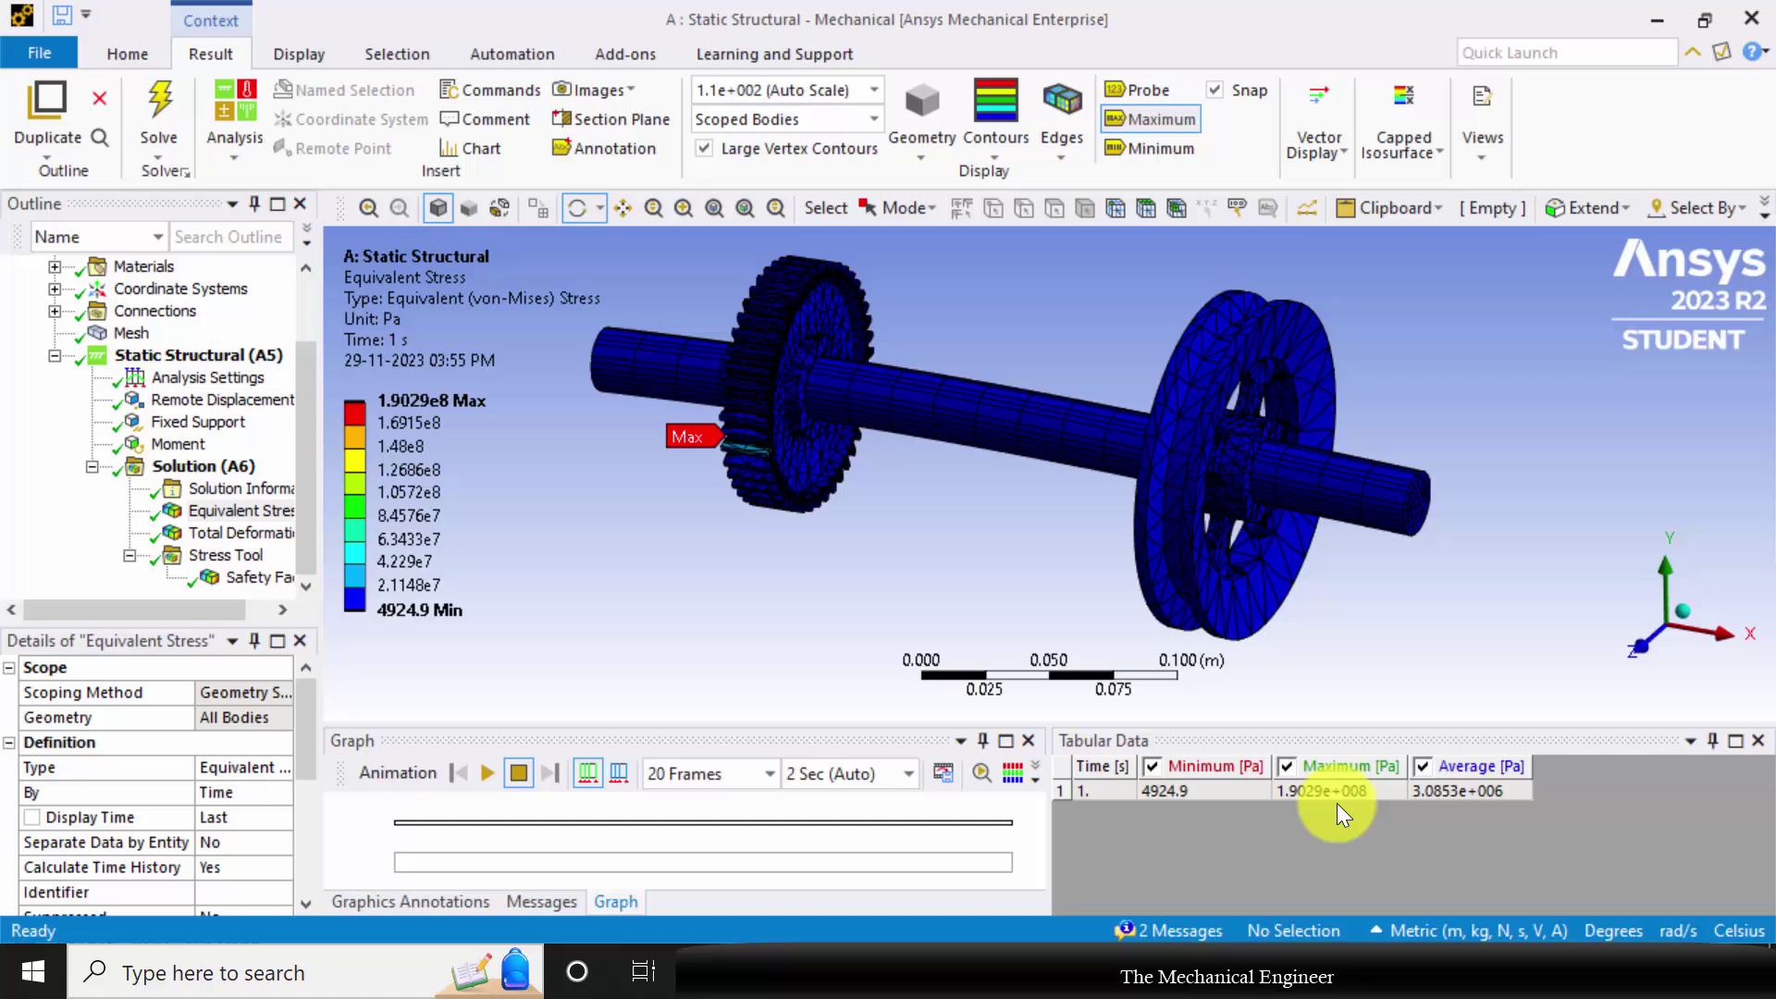
{"action": "left_click", "coordinate": [485, 772]}
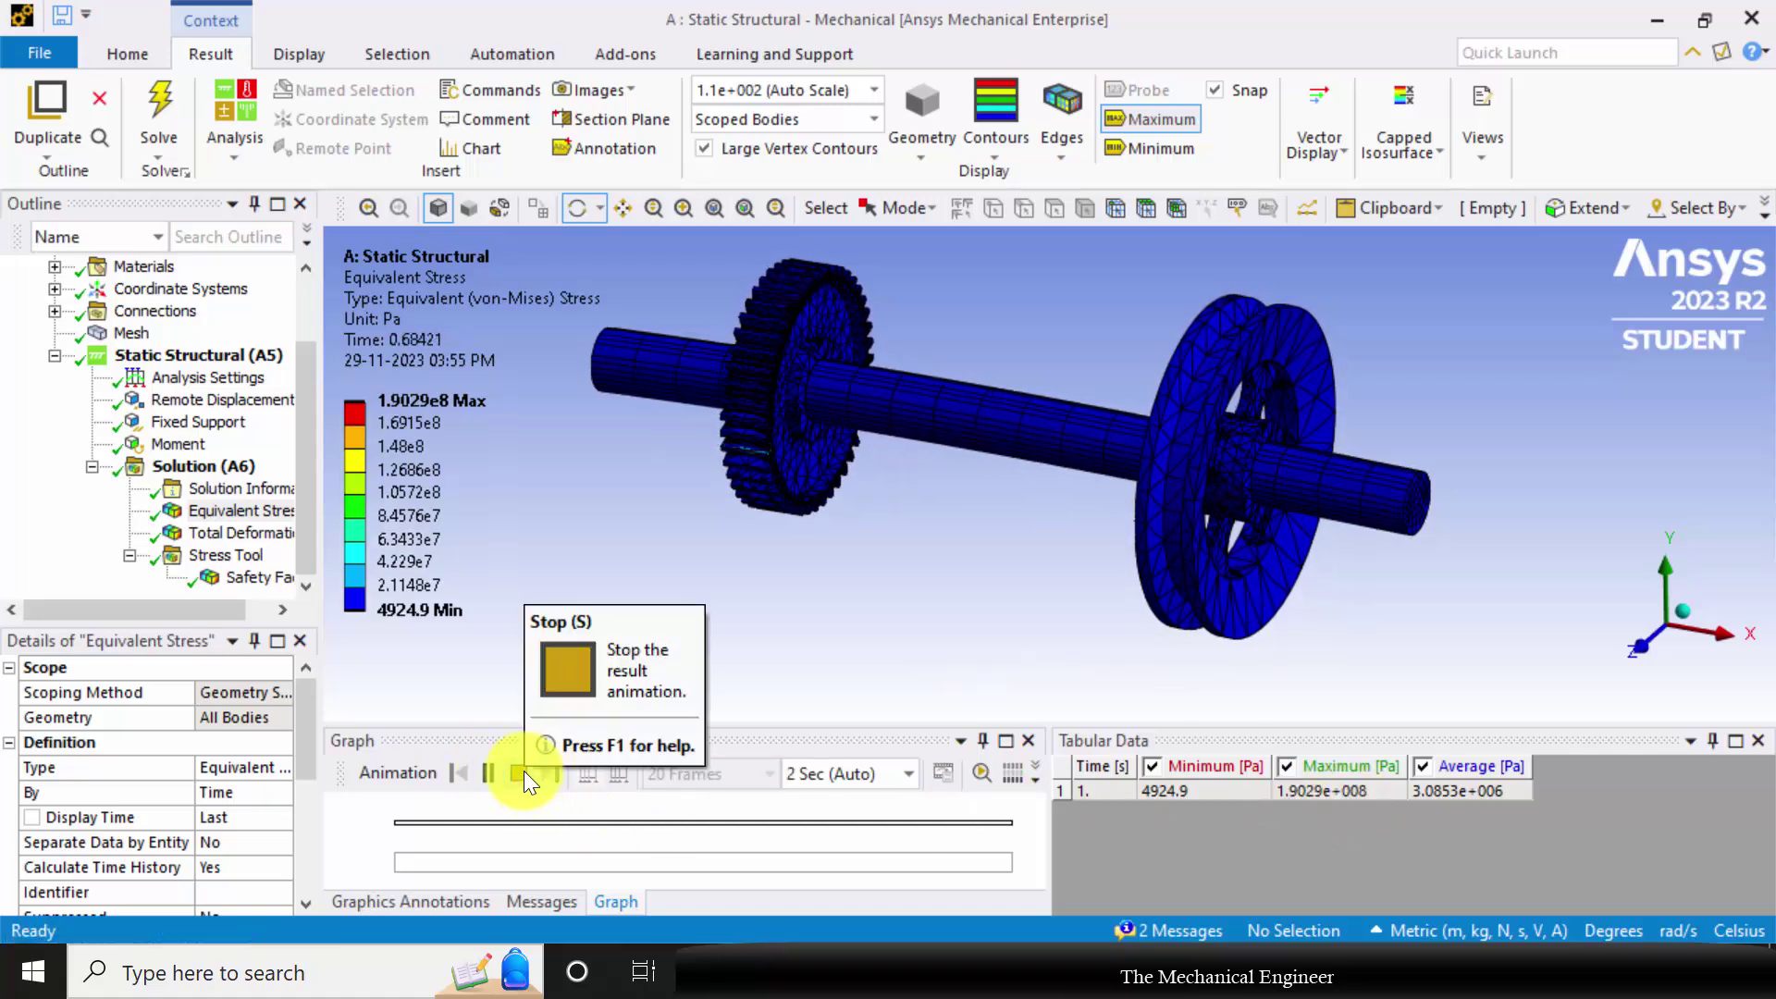
- Export the equivalent stress view as a PNG image named 'shaft stress'
{"action": "left_click", "coordinate": [523, 769]}
{"action": "left_click", "coordinate": [614, 91]}
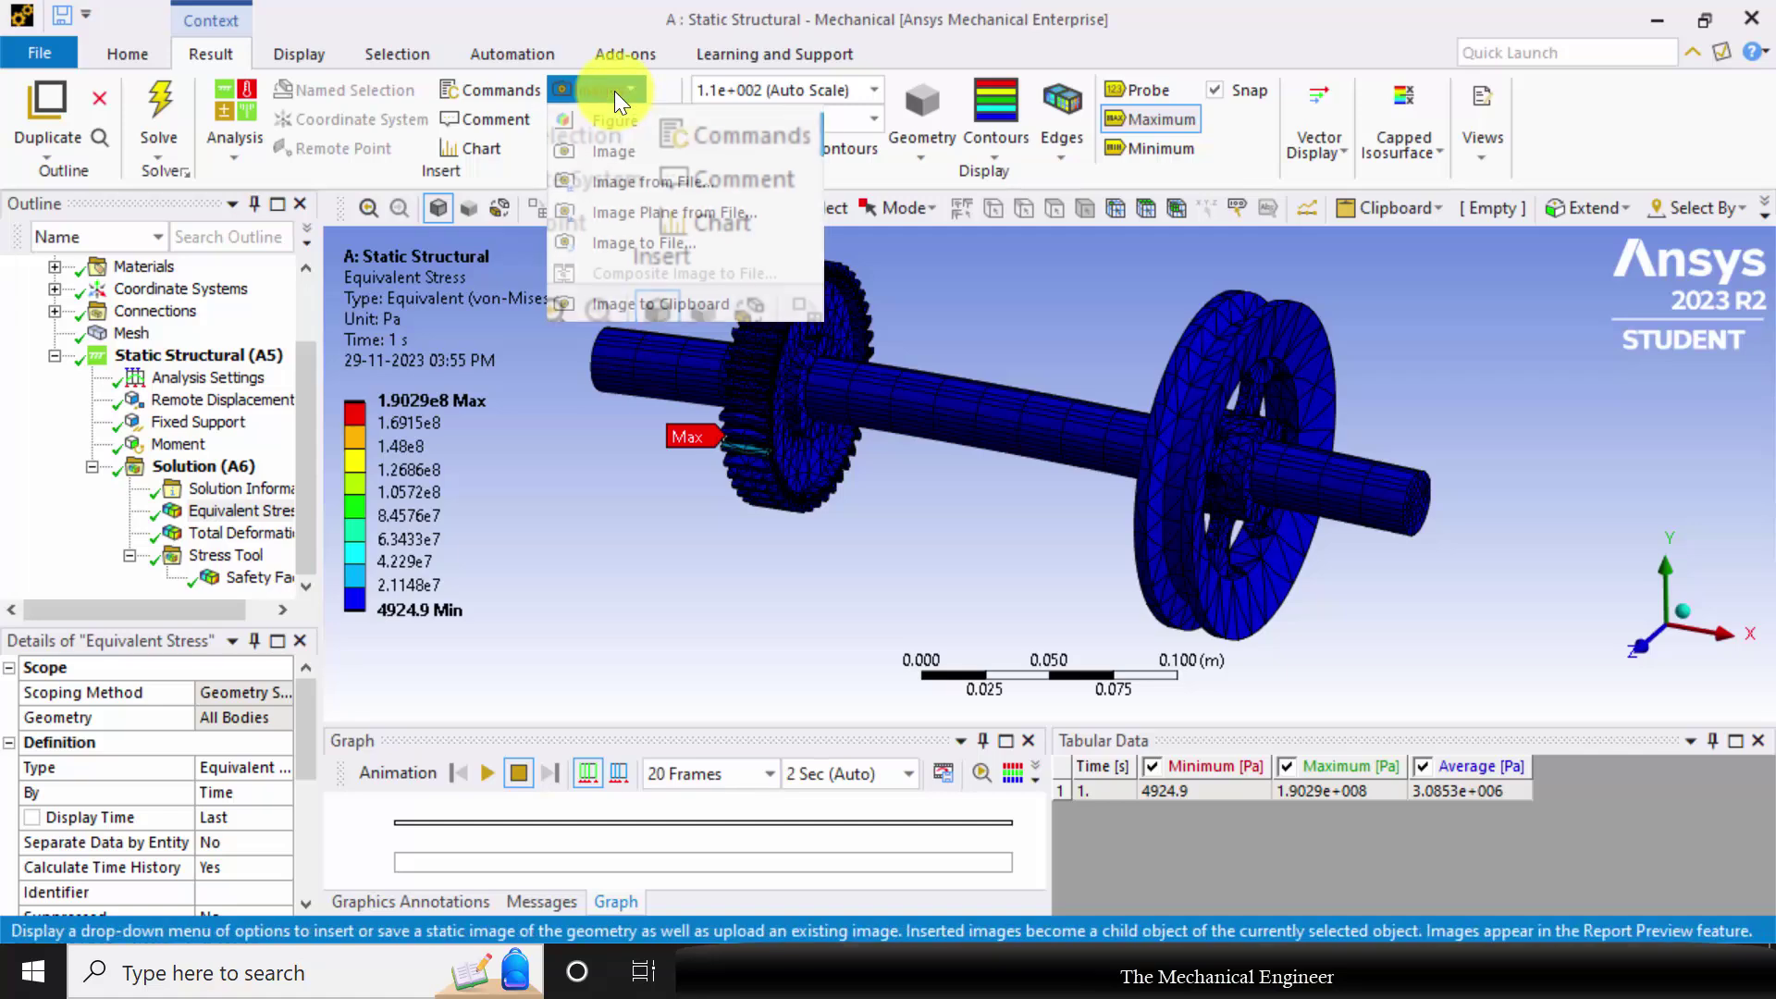
{"action": "left_click", "coordinate": [672, 242]}
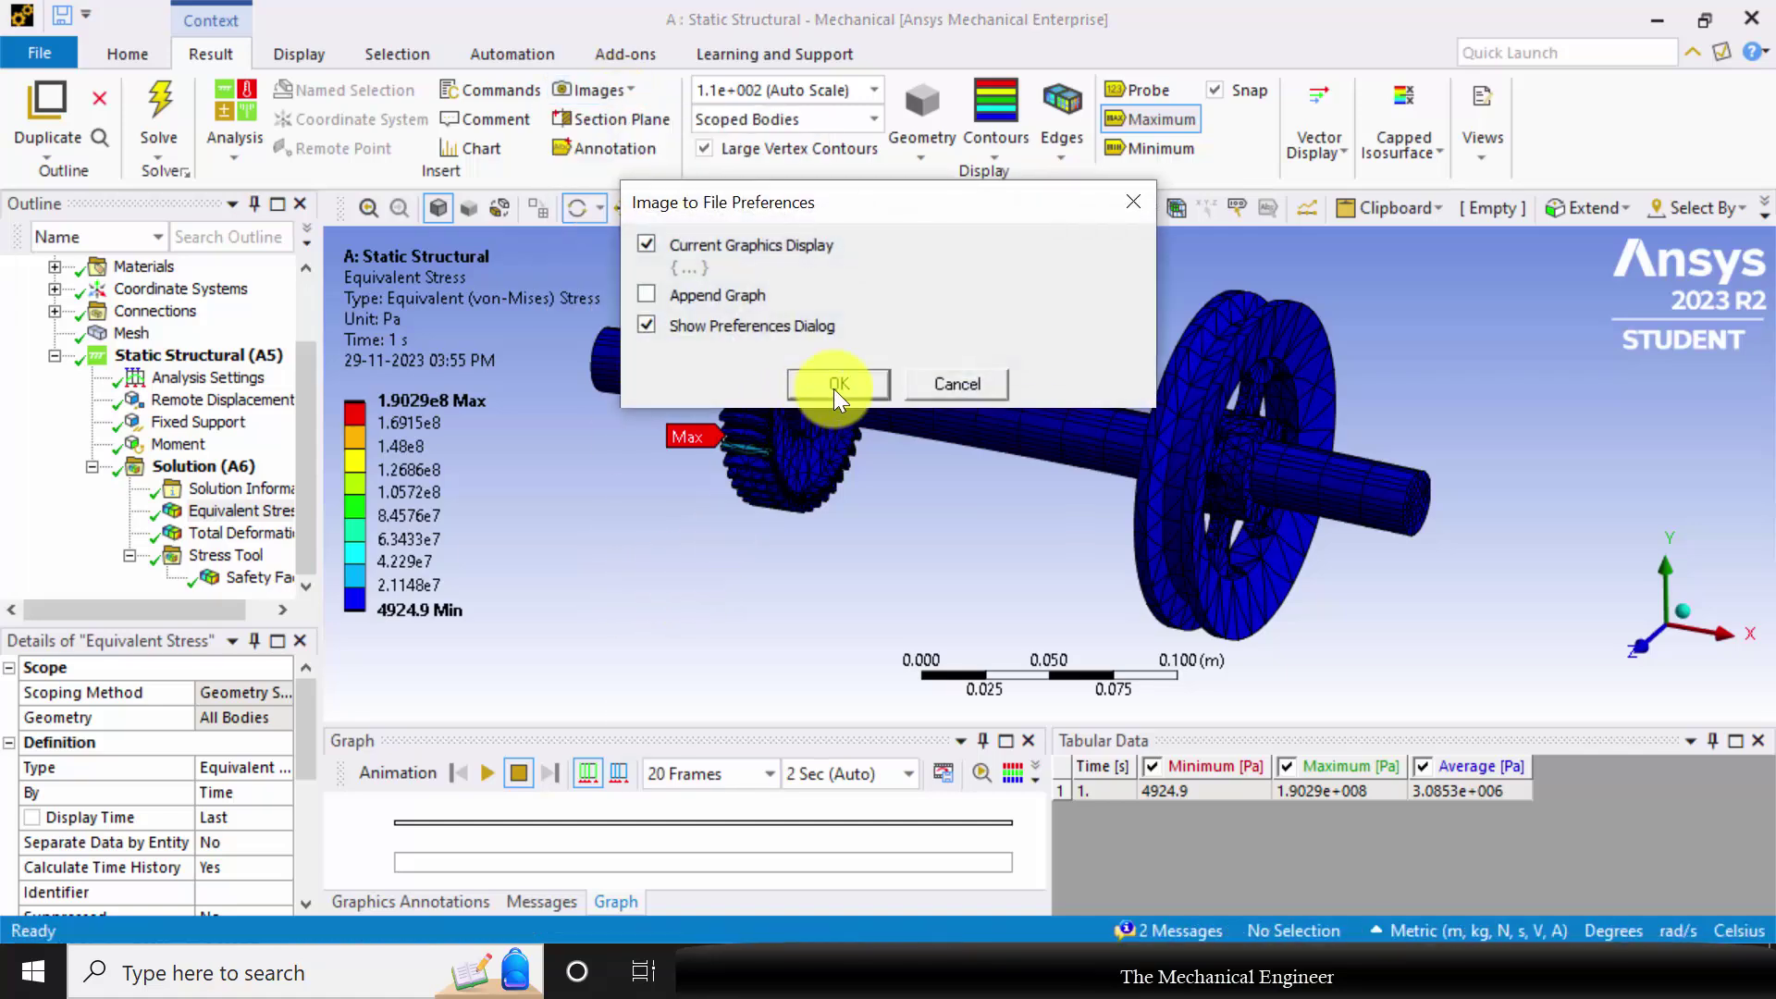
{"action": "left_click", "coordinate": [836, 383]}
{"action": "type", "text": "s"}
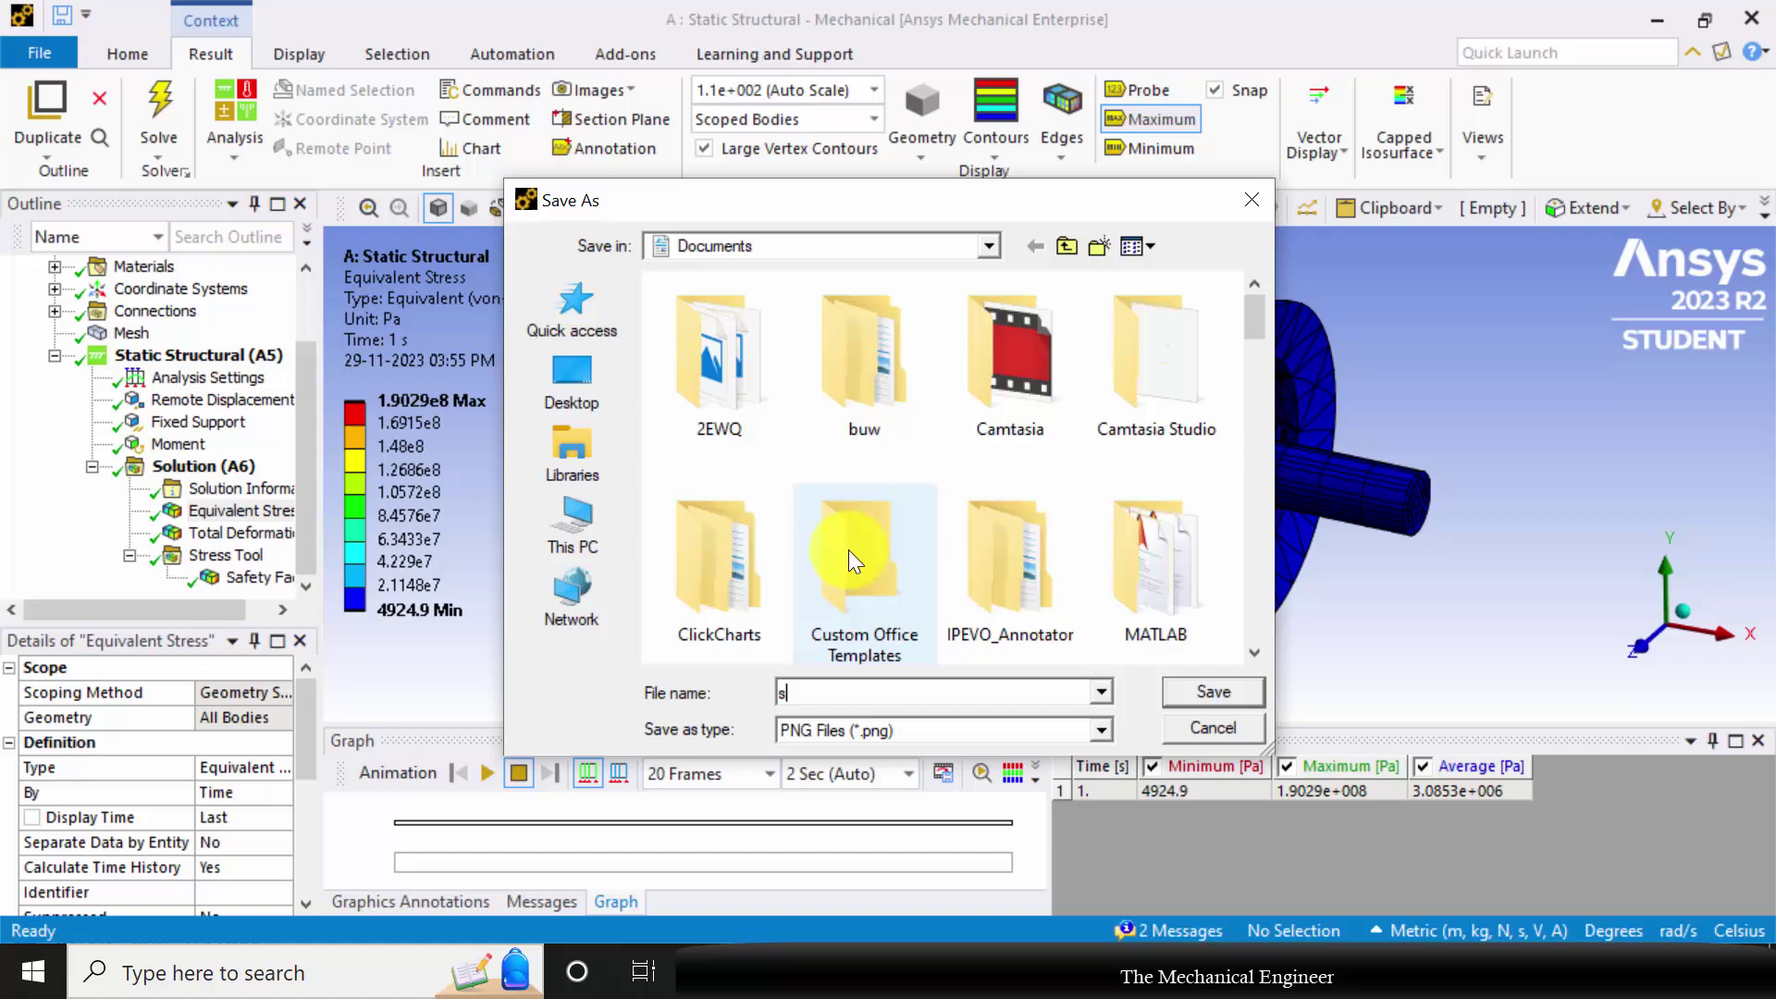
{"action": "type", "text": "haf"}
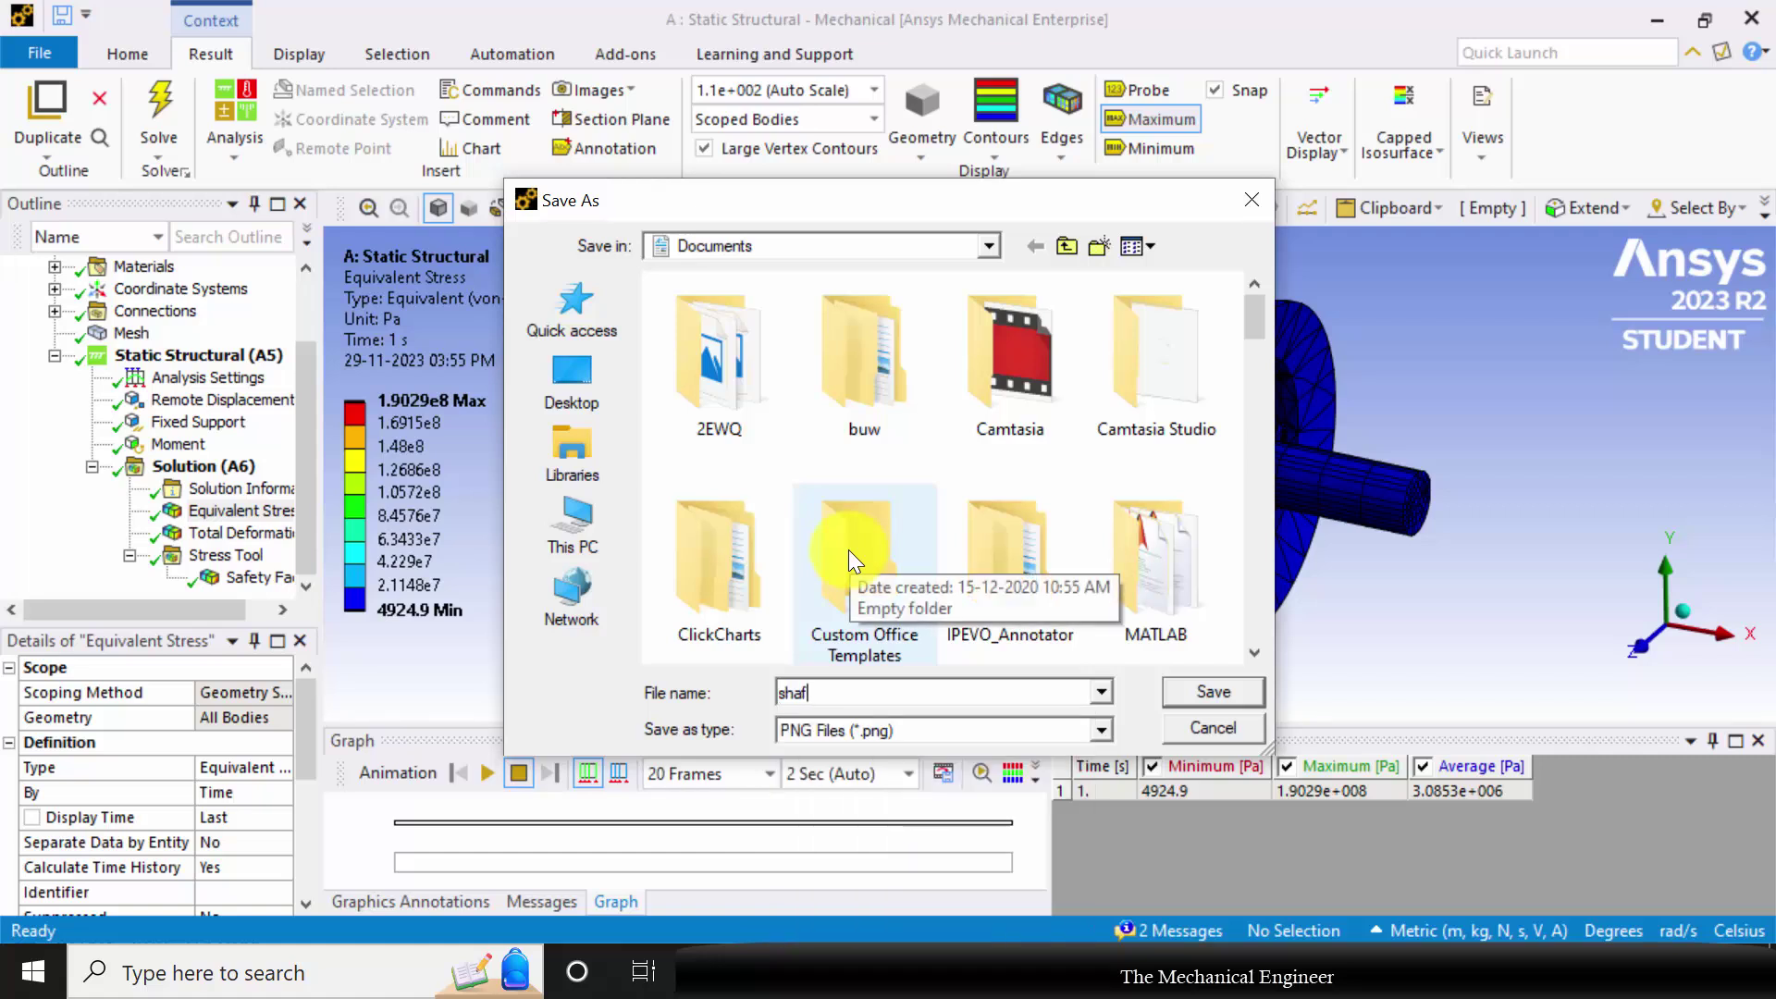
{"action": "type", "text": "t stress"}
{"action": "key", "text": "Return"}
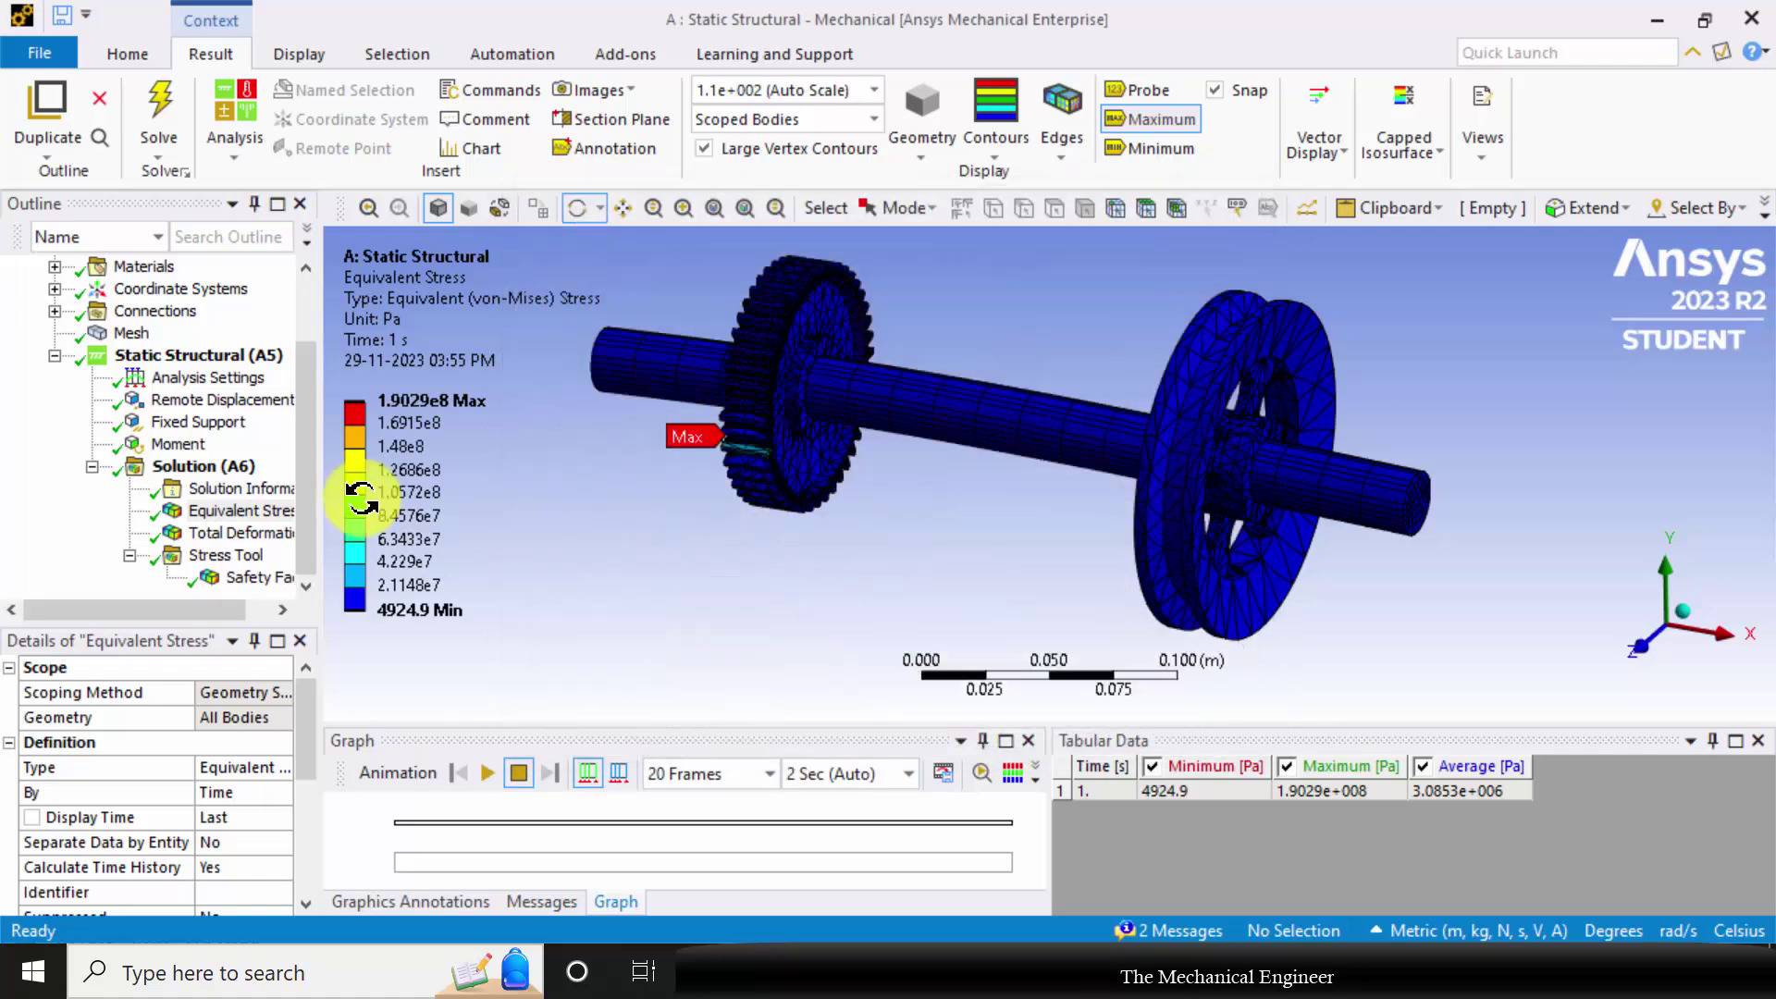
- Display Total Deformation (max 0.00017307 m on the pulley rim) and preview its animation
{"action": "left_click", "coordinate": [242, 533]}
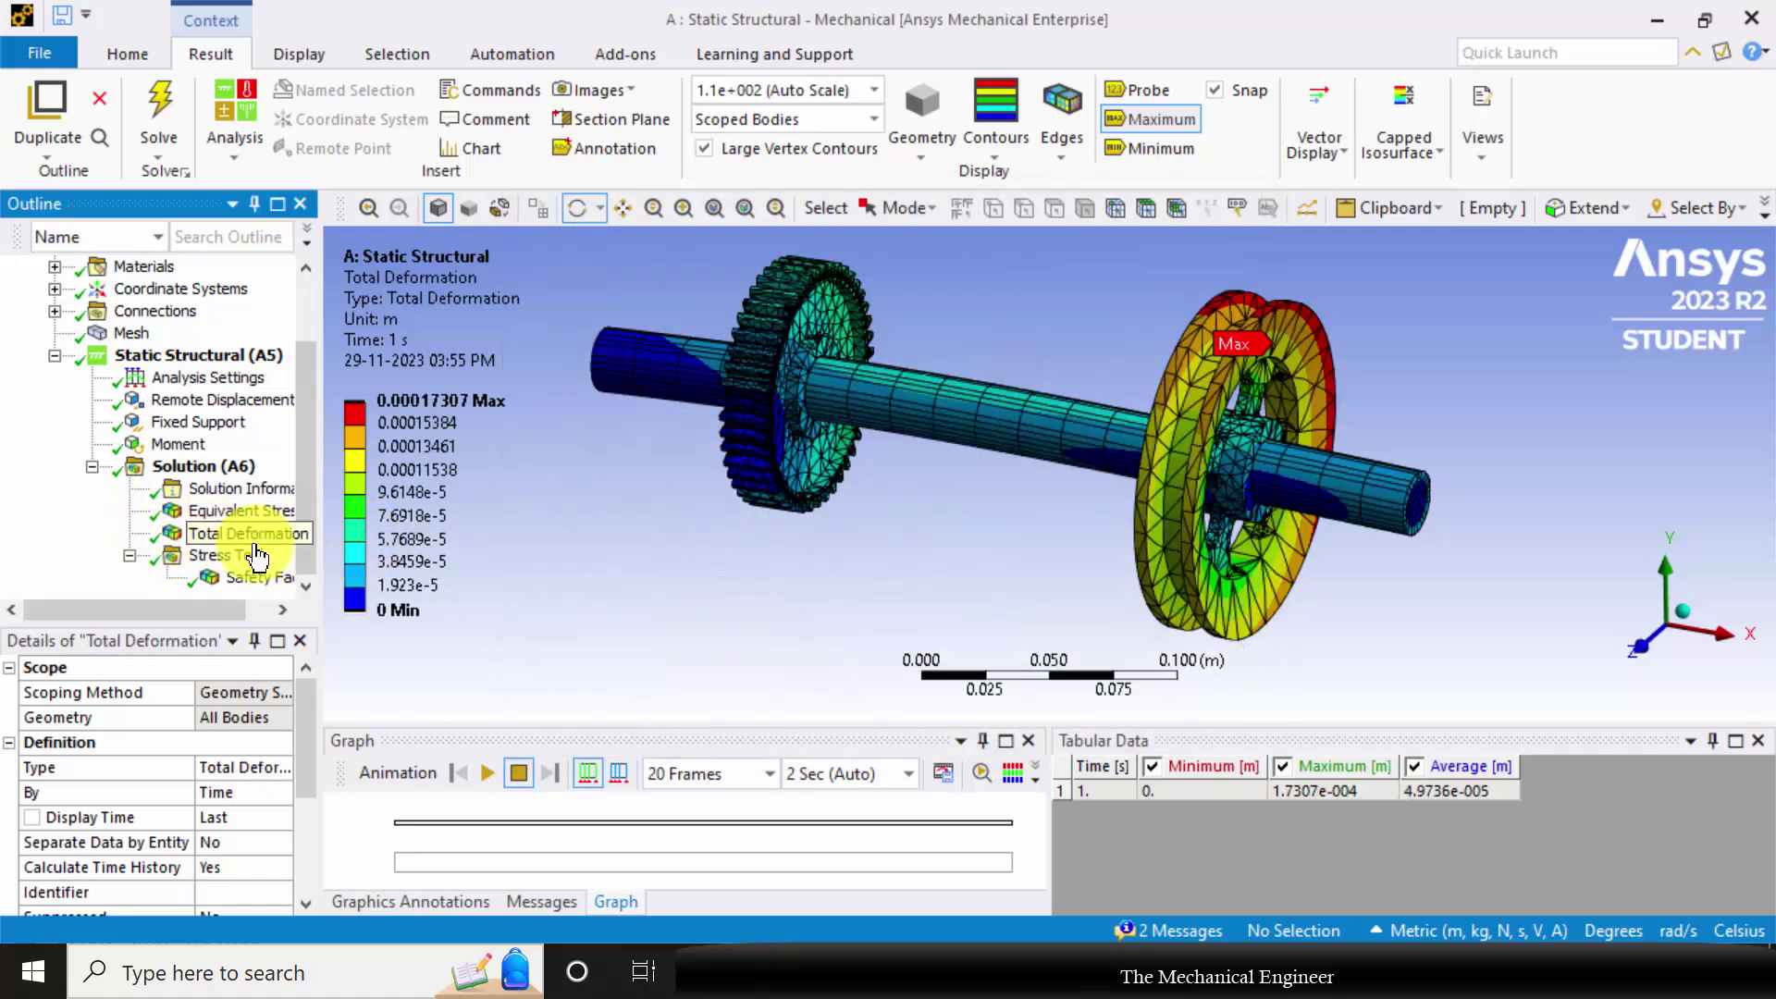
{"action": "left_click", "coordinate": [496, 781]}
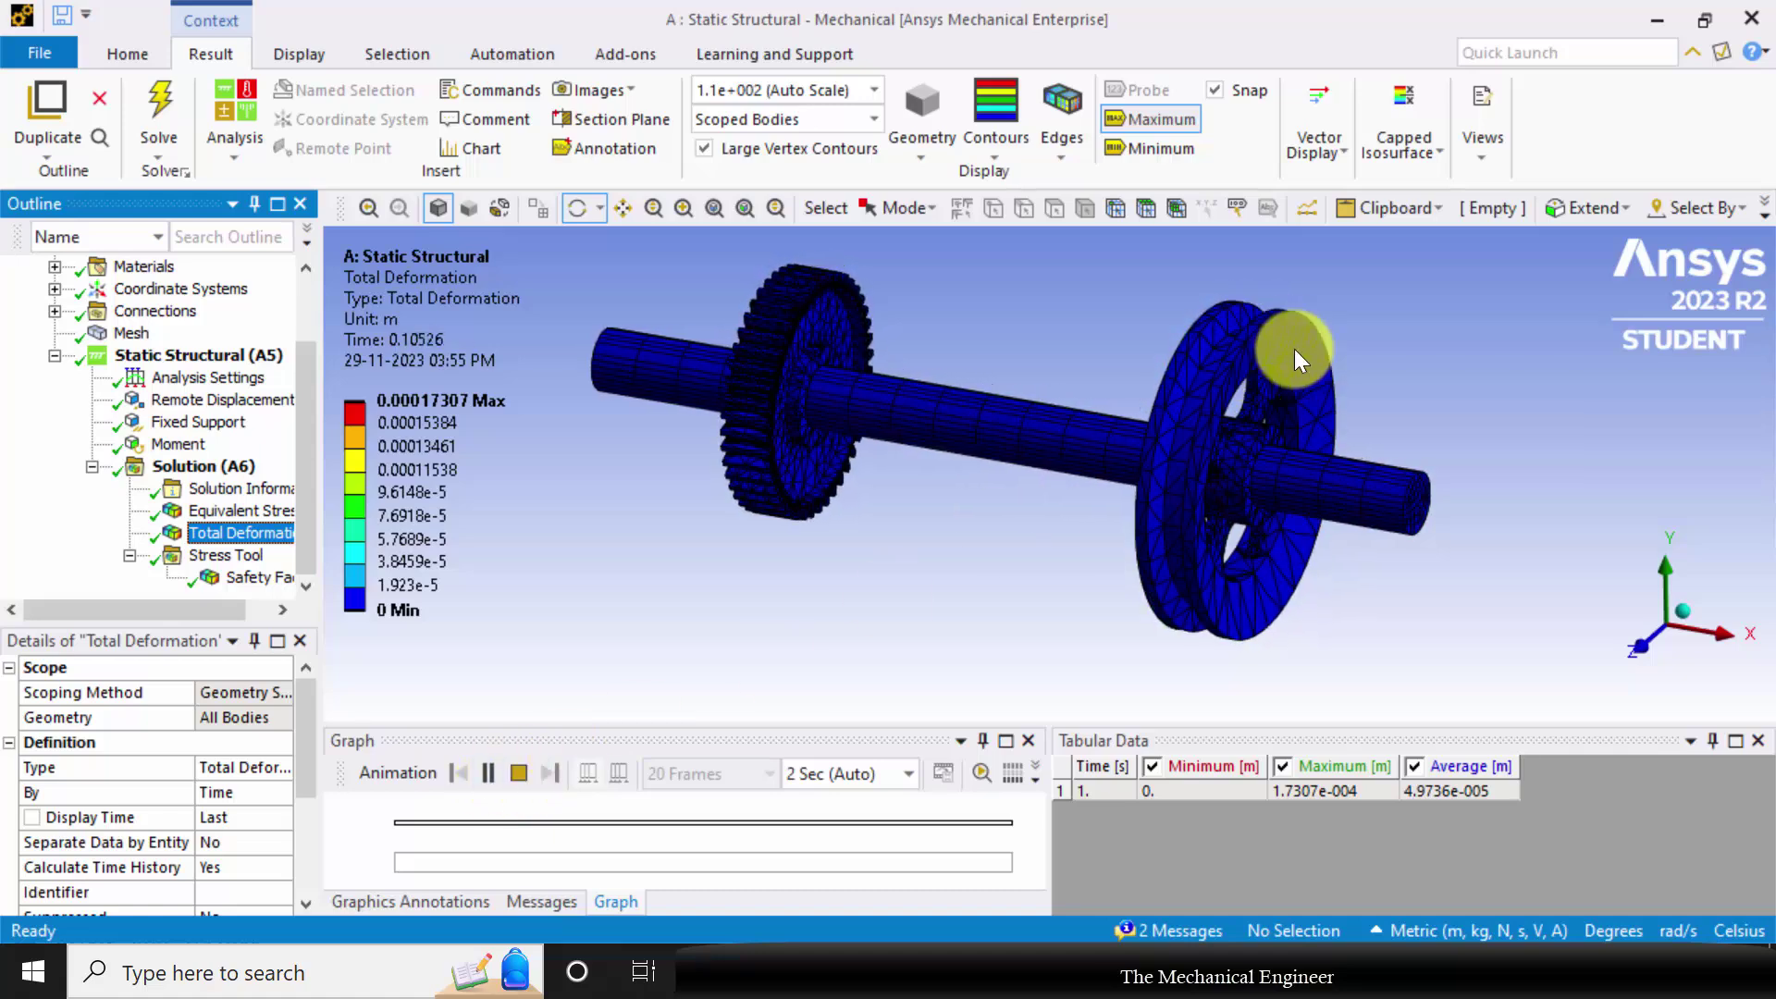
{"action": "left_click", "coordinate": [521, 773]}
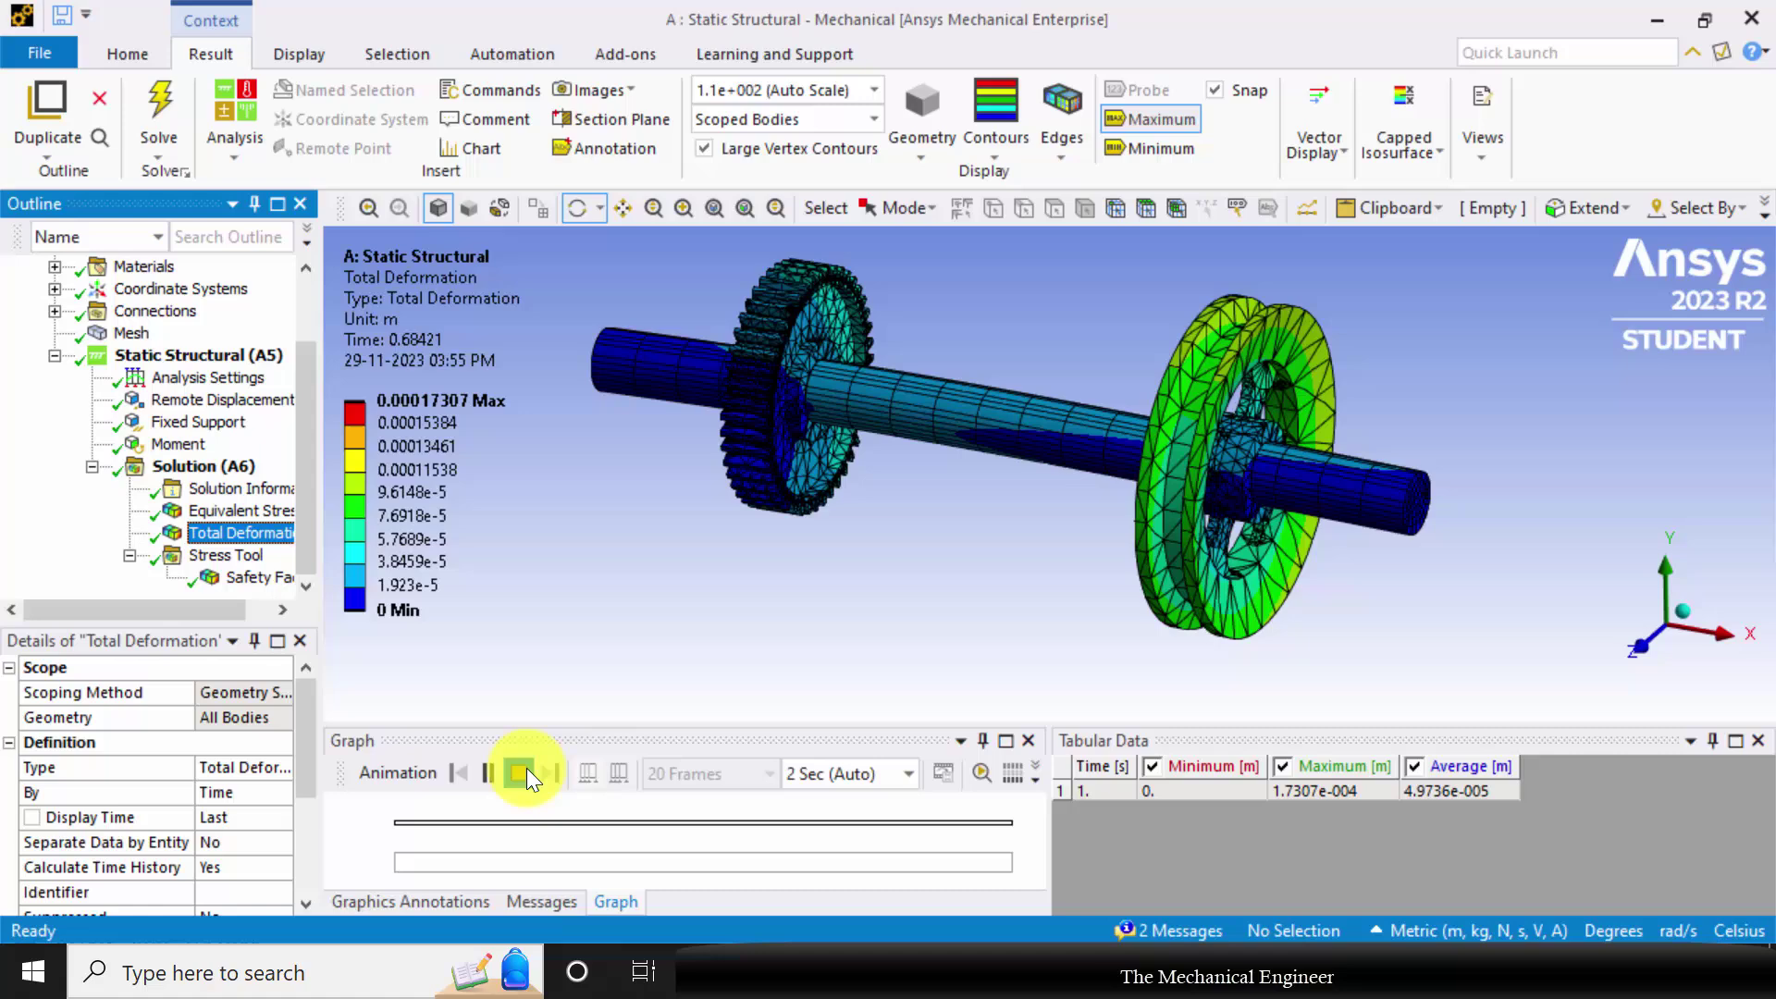
- Display the Safety Factor result (minimum 1.3138, max 15) and rotate toward the pulley face
{"action": "left_click", "coordinate": [251, 579]}
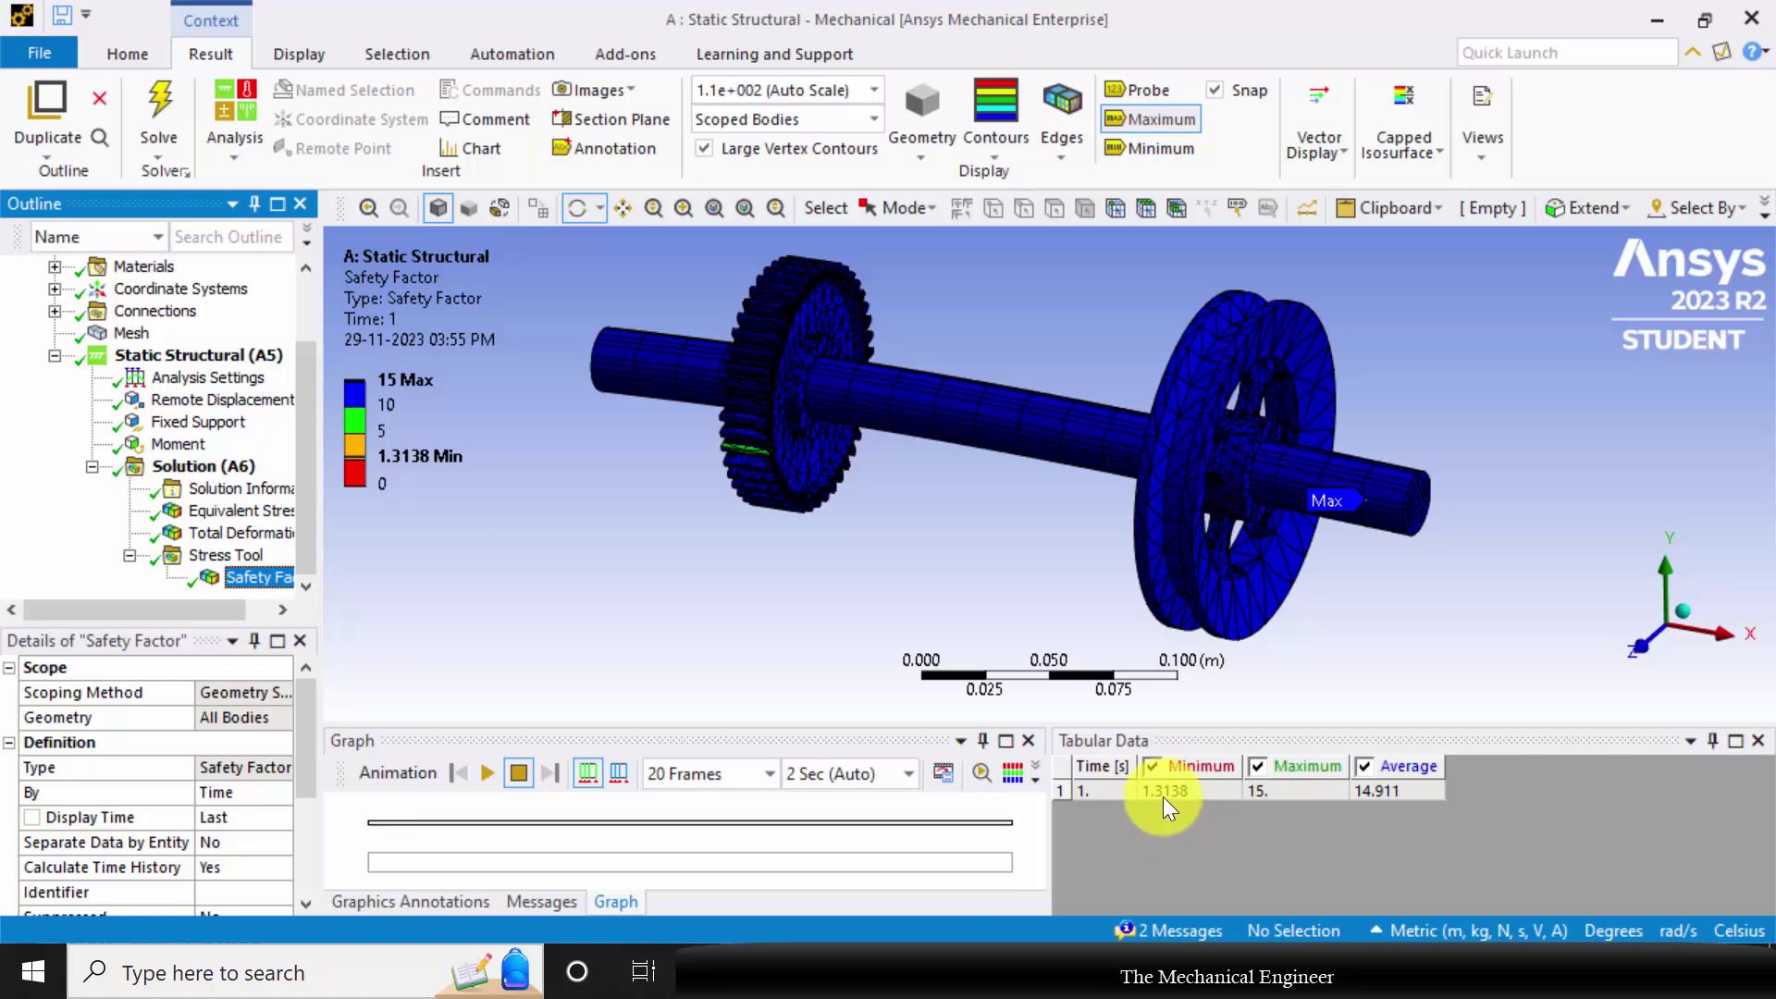
{"action": "left_click_drag", "start_coordinate": [1400, 515], "coordinate": [1457, 505]}
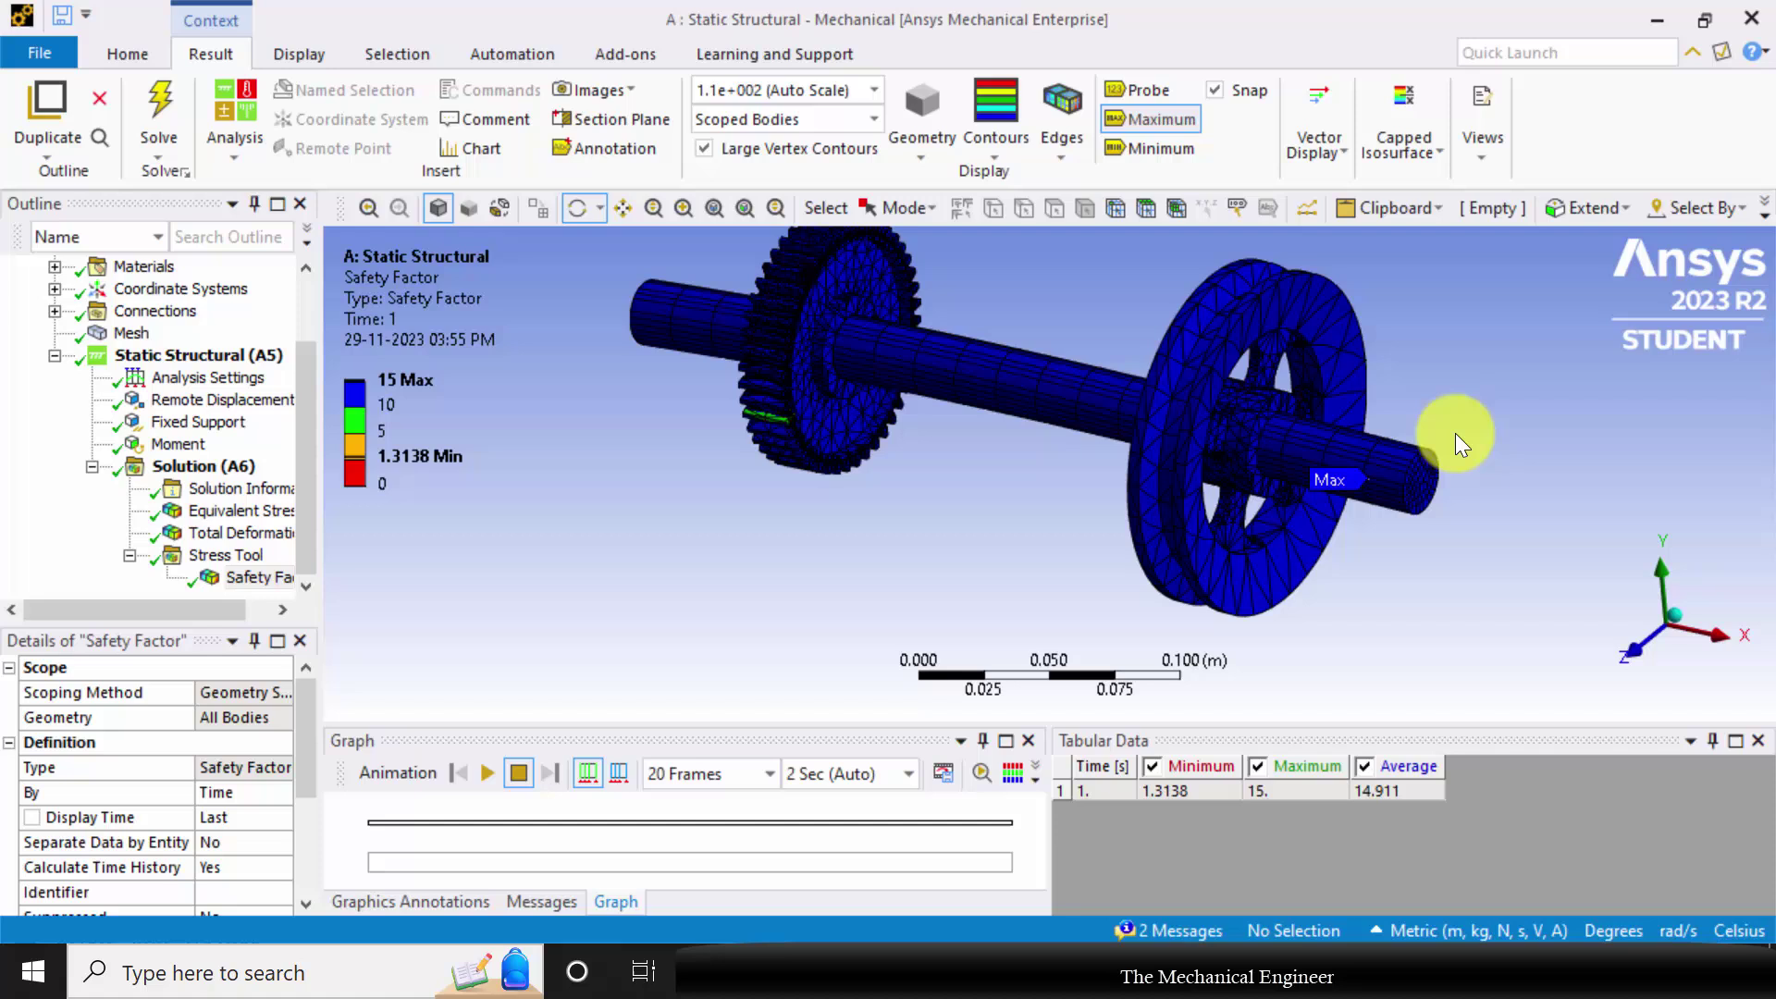
{"action": "scroll", "coordinate": [1436, 385], "scroll_direction": "up", "scroll_amount": 1}
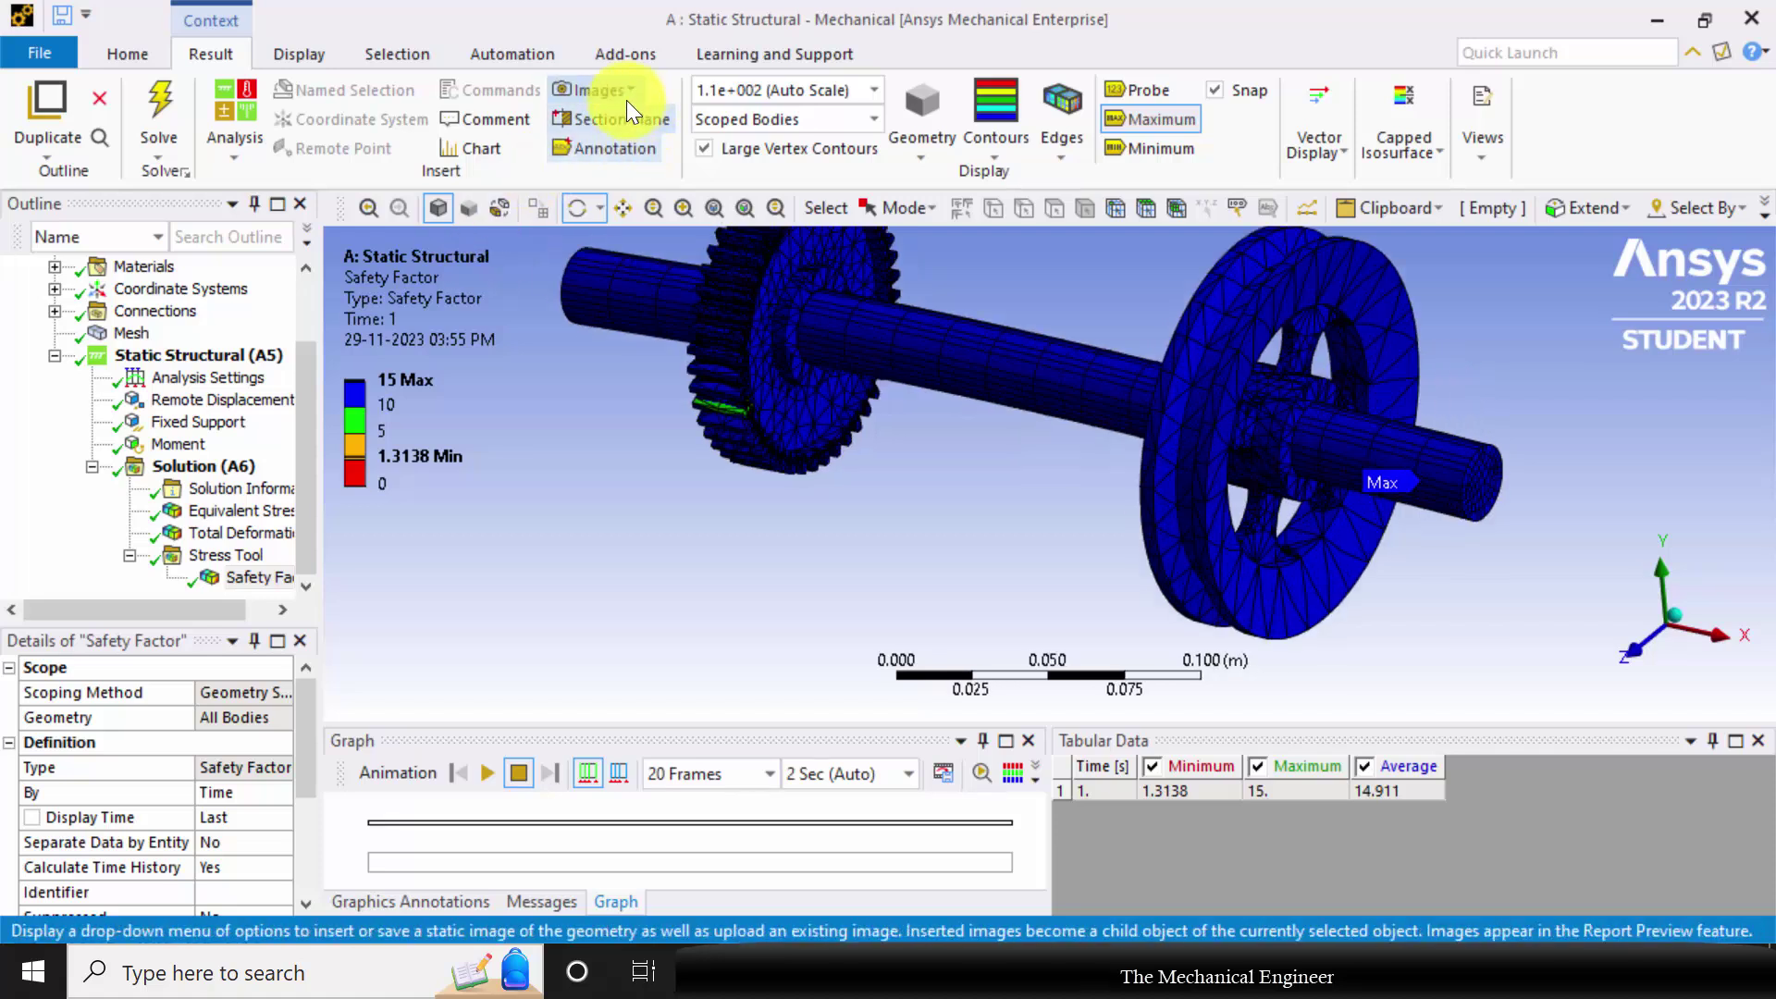